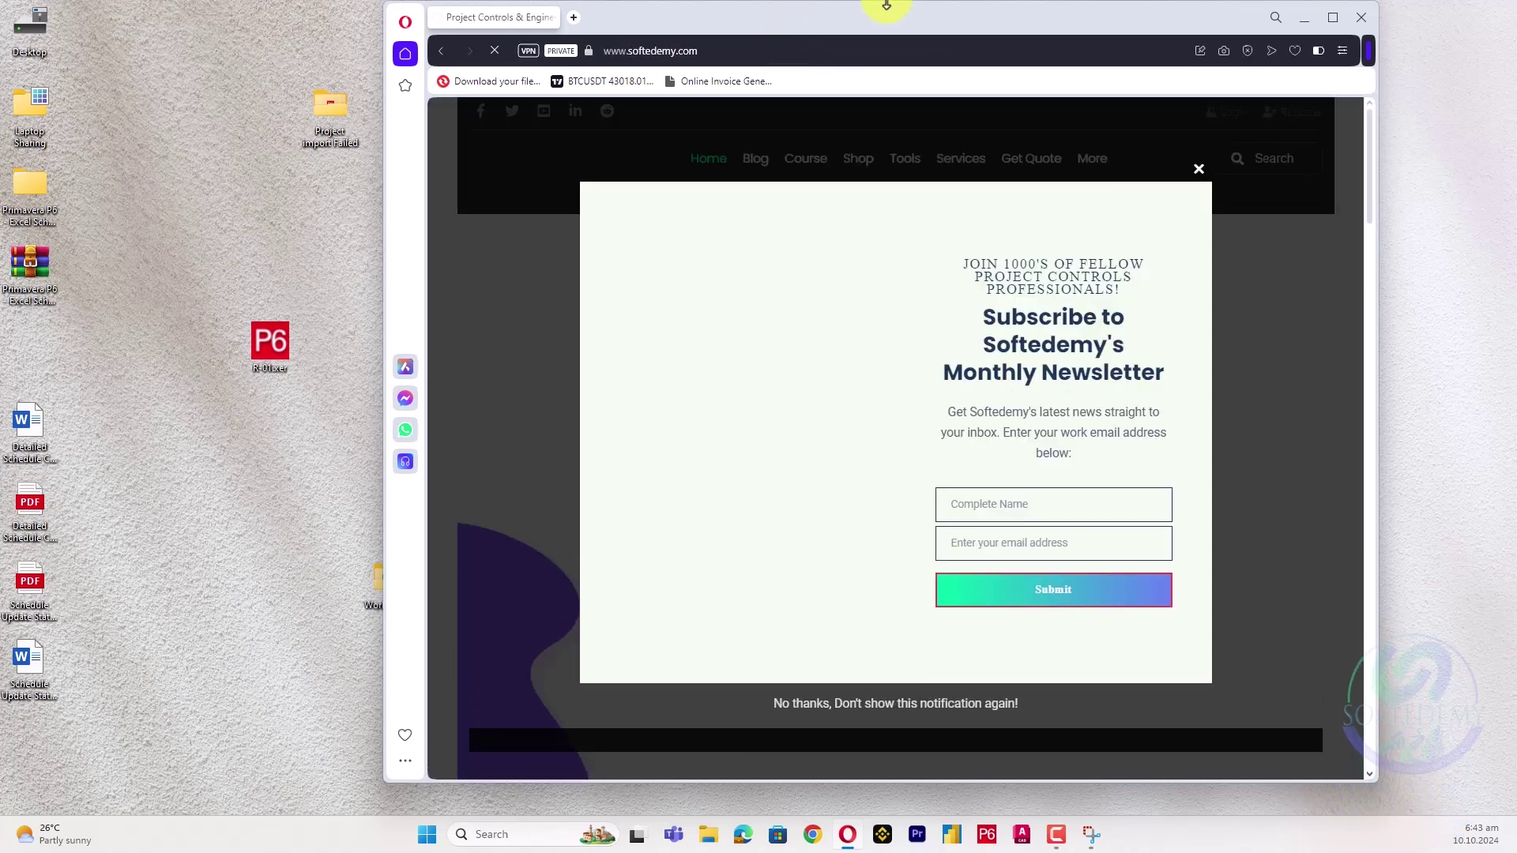
- Dismiss the newsletter popup, maximise the browser, and close the cookie notice
click(883, 702)
click(1333, 18)
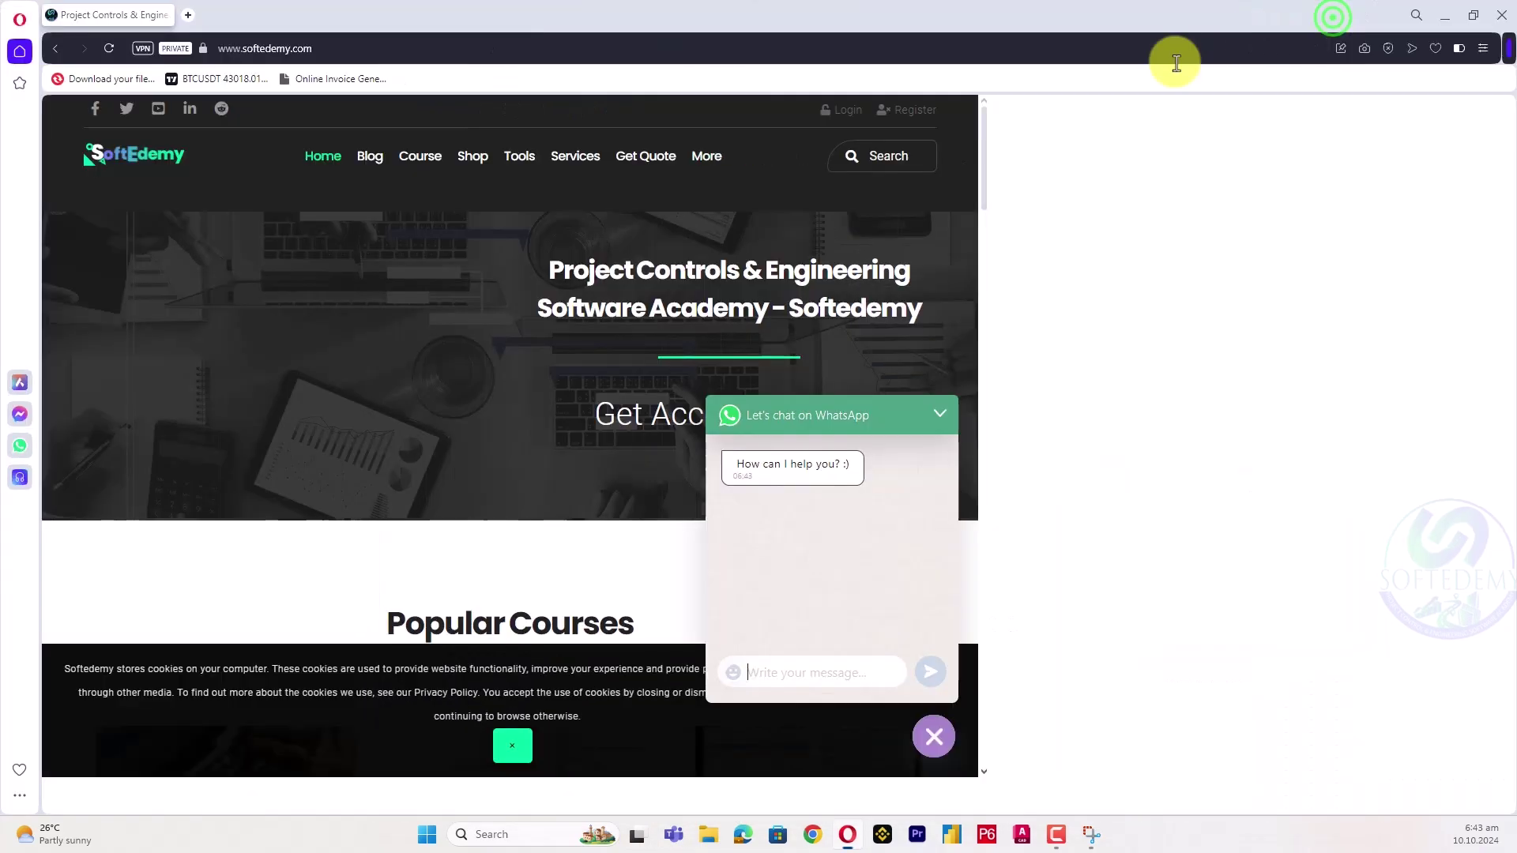
mouse_move(972, 155)
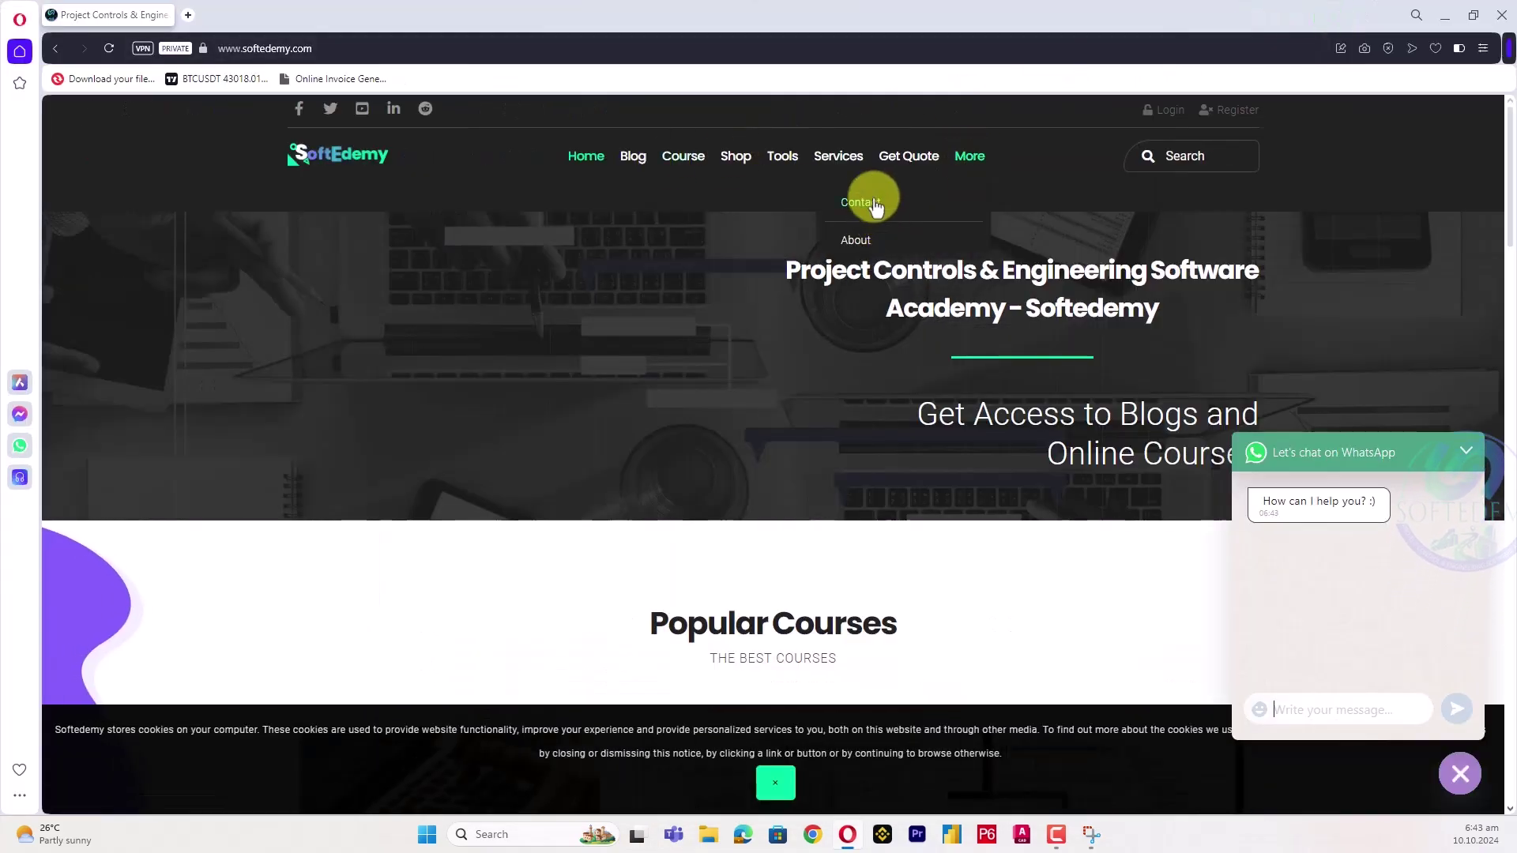
click(787, 767)
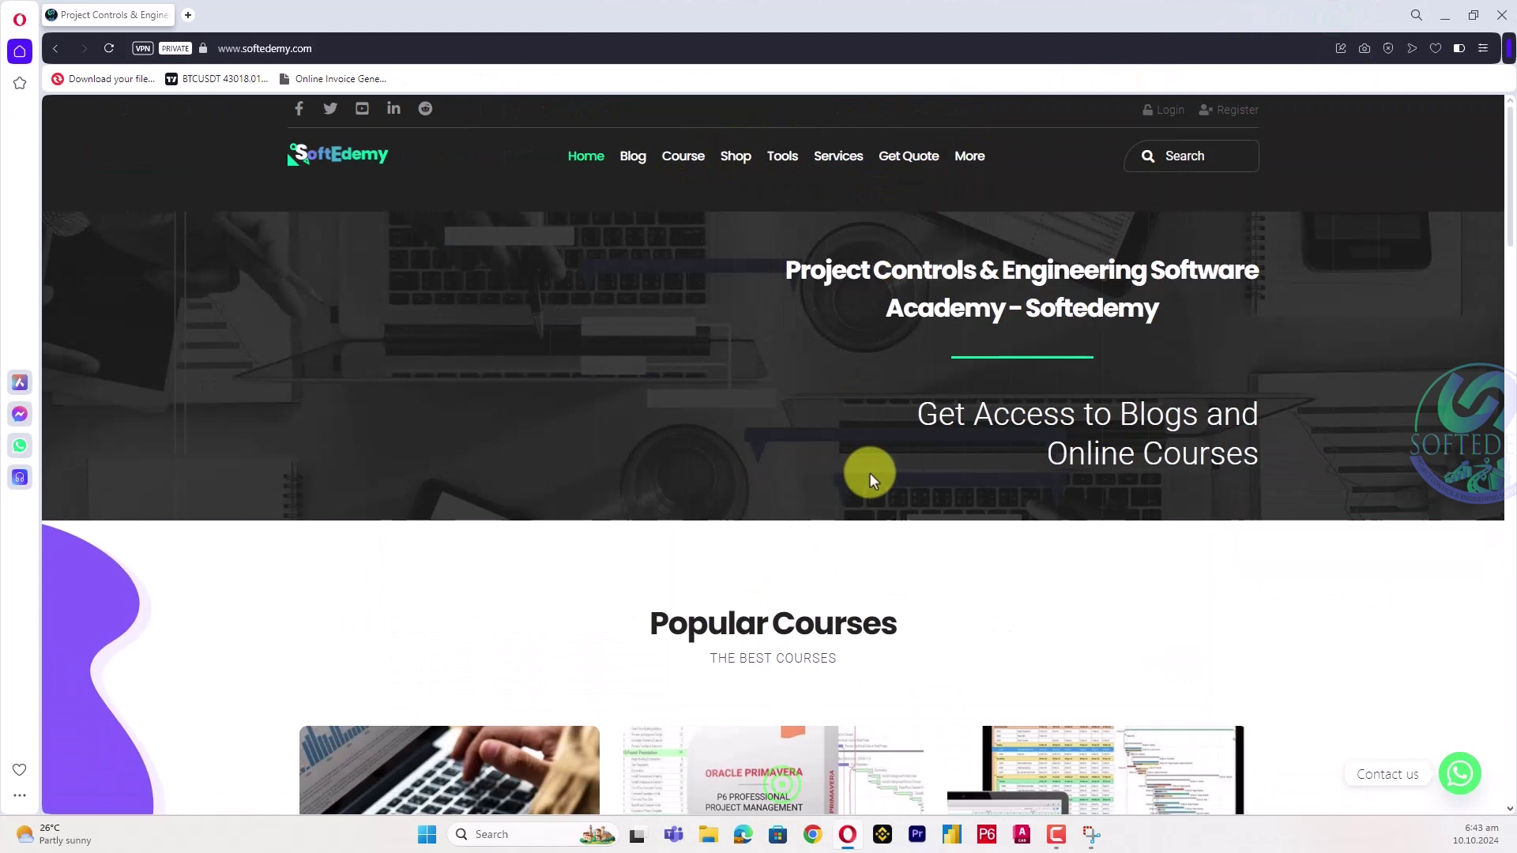
scroll(873, 474, down, 5)
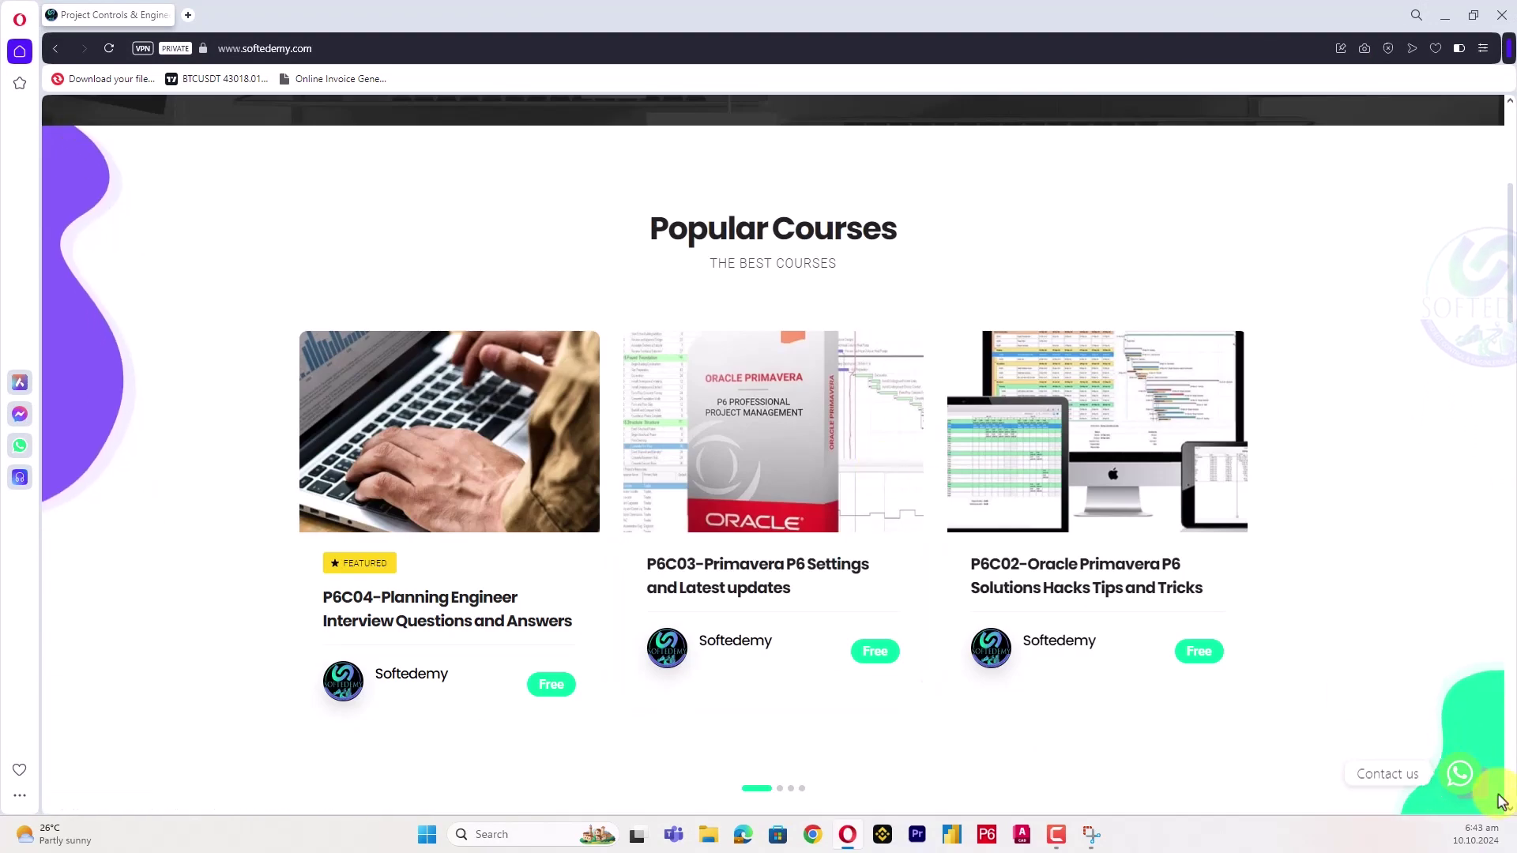
- Open the site's WhatsApp chat window
click(1460, 774)
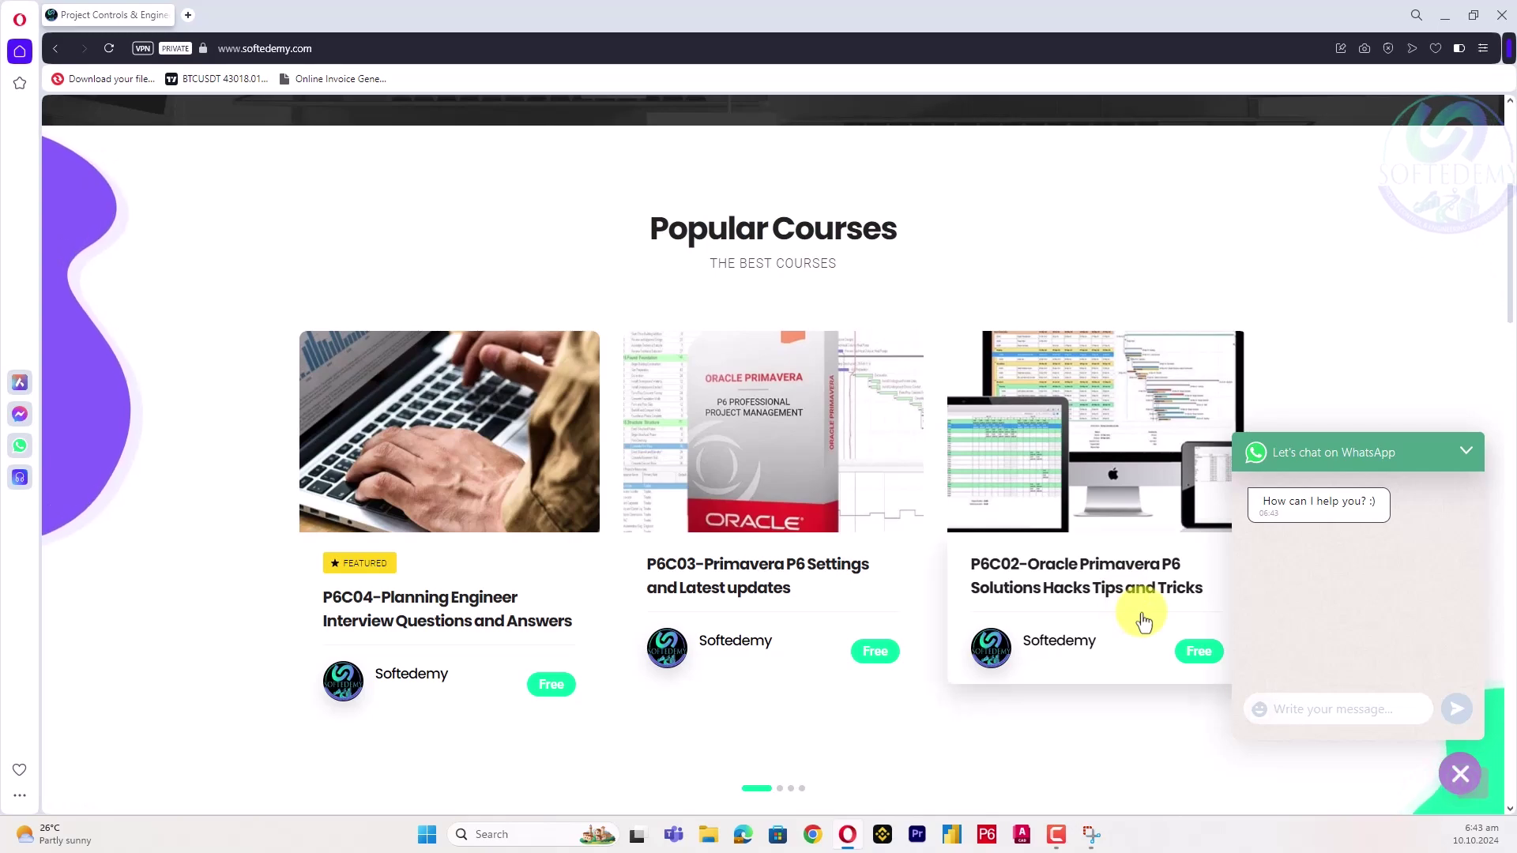
scroll(720, 506, up, 3)
scroll(729, 482, up, 2)
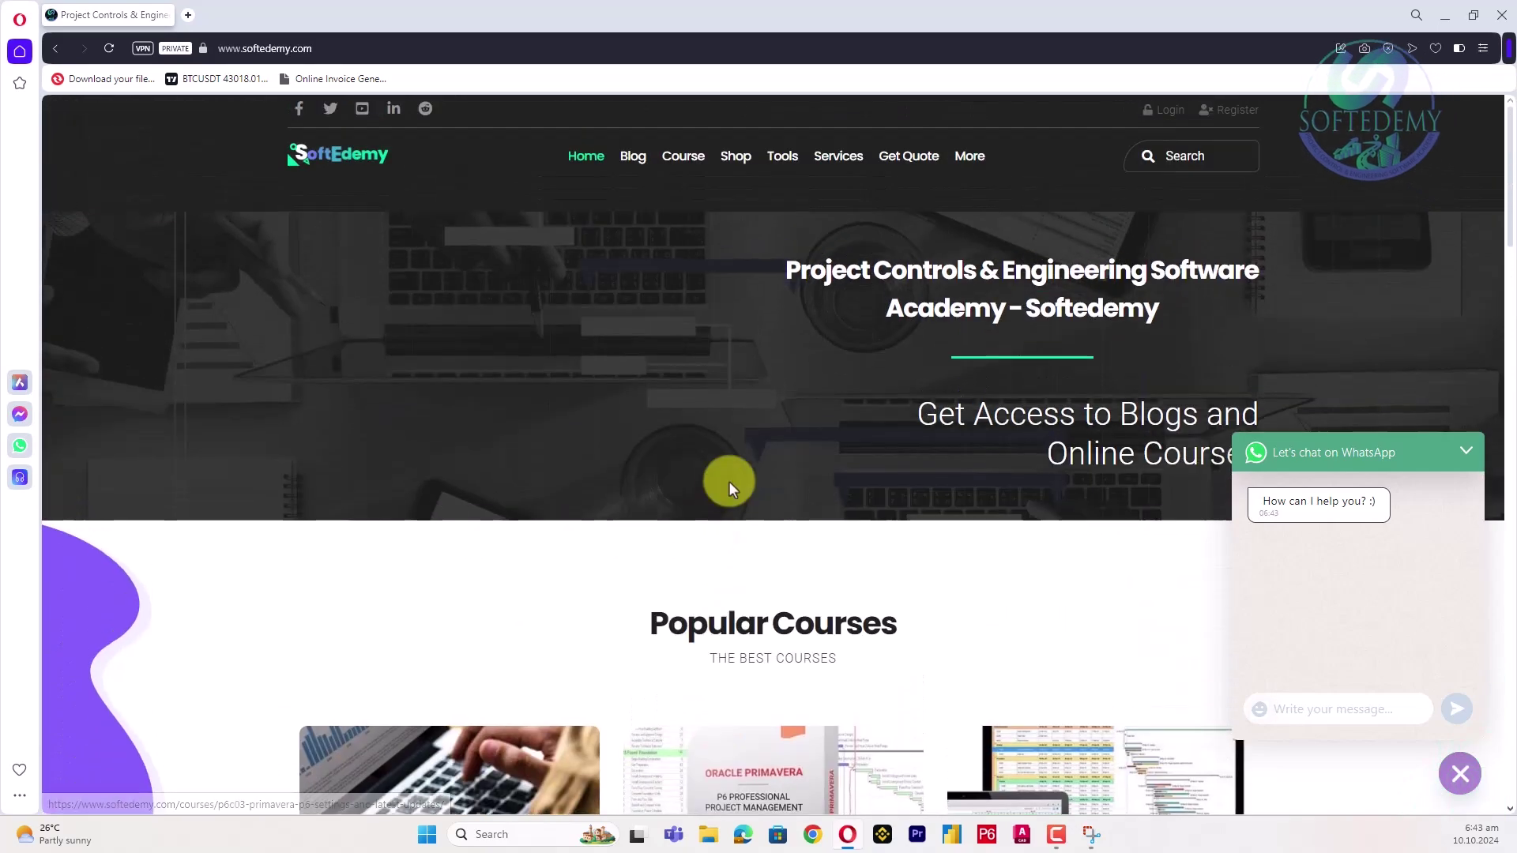
scroll(731, 464, down, 11)
scroll(733, 469, up, 9)
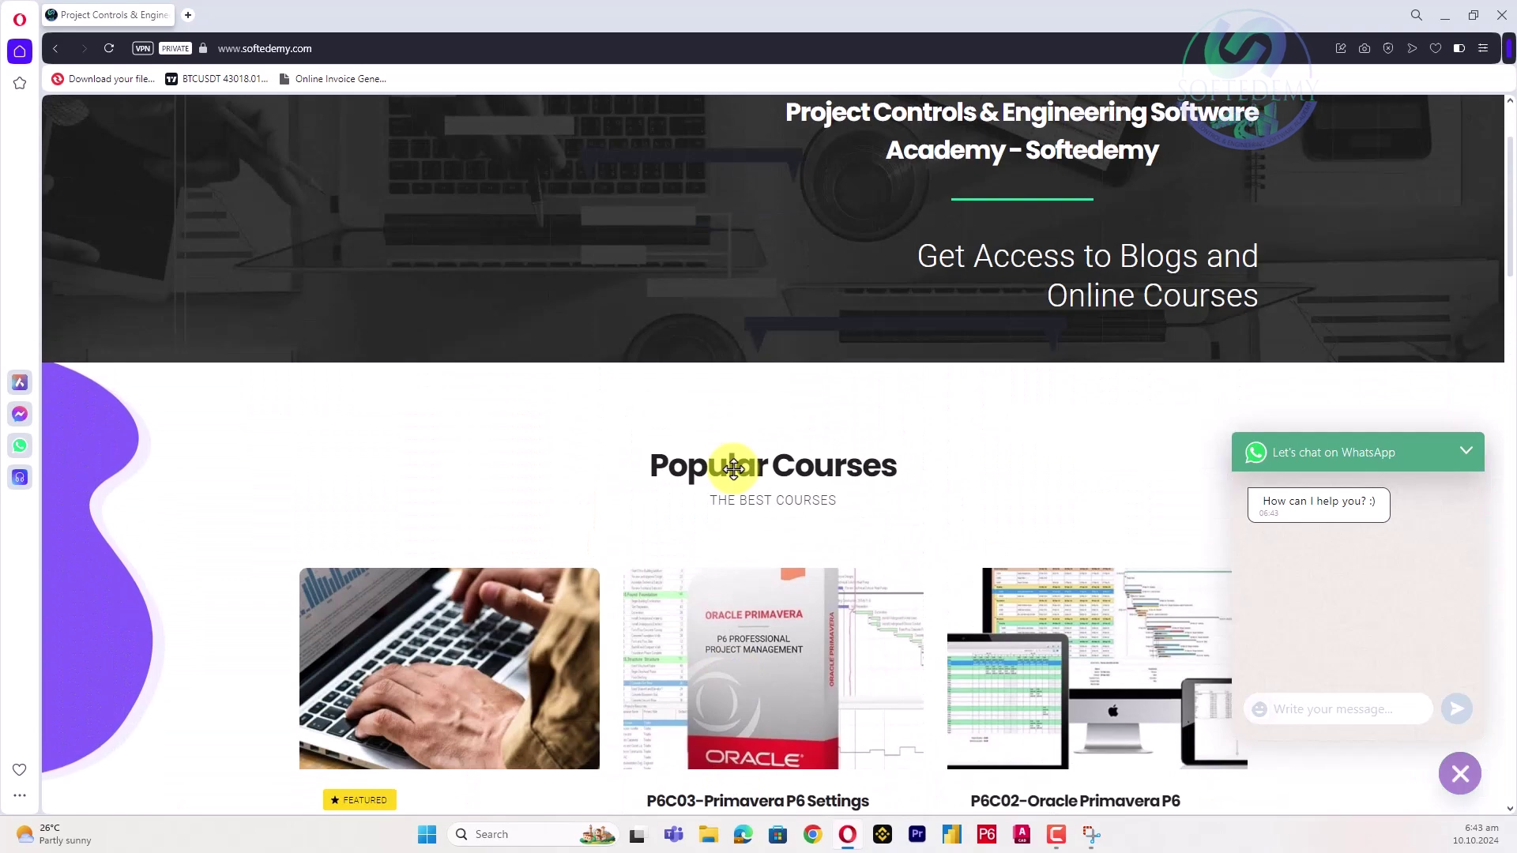
- Select the site's web address, then go to the Shop page
click(258, 42)
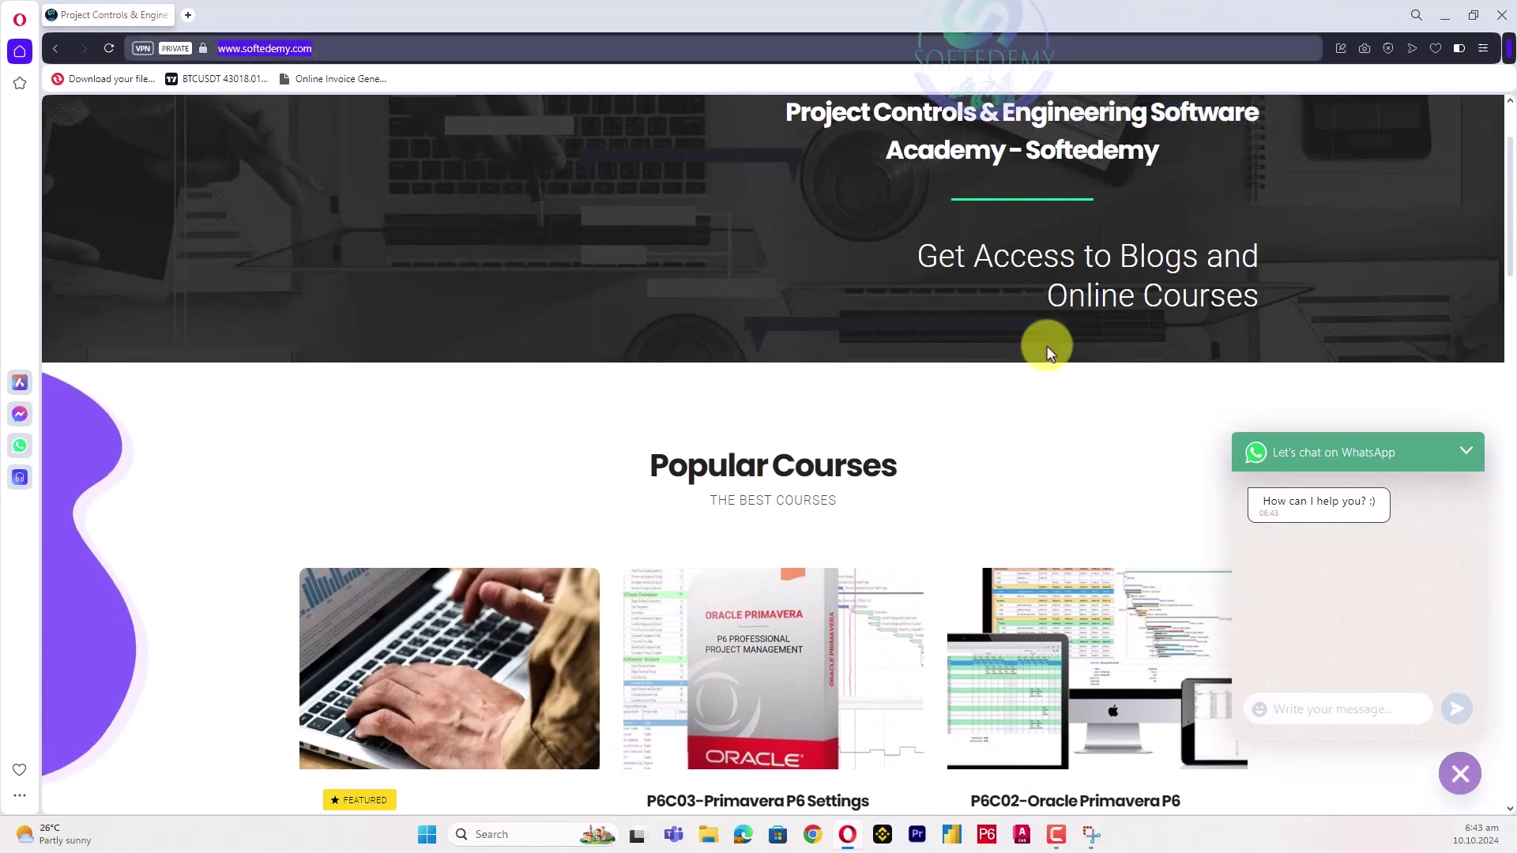
scroll(1290, 525, up, 2)
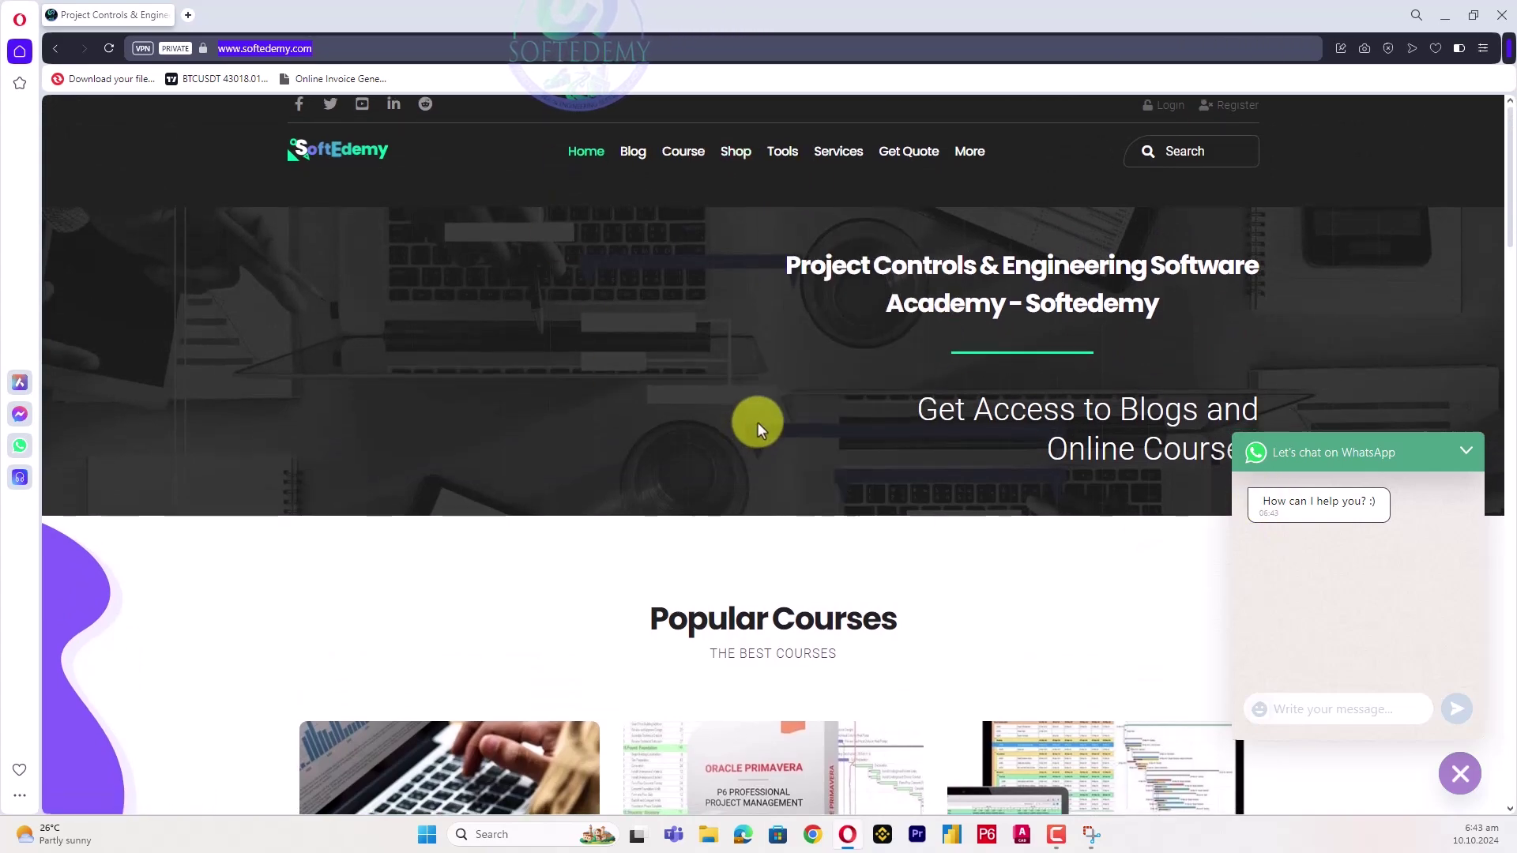
scroll(757, 427, down, 5)
scroll(1029, 584, up, 5)
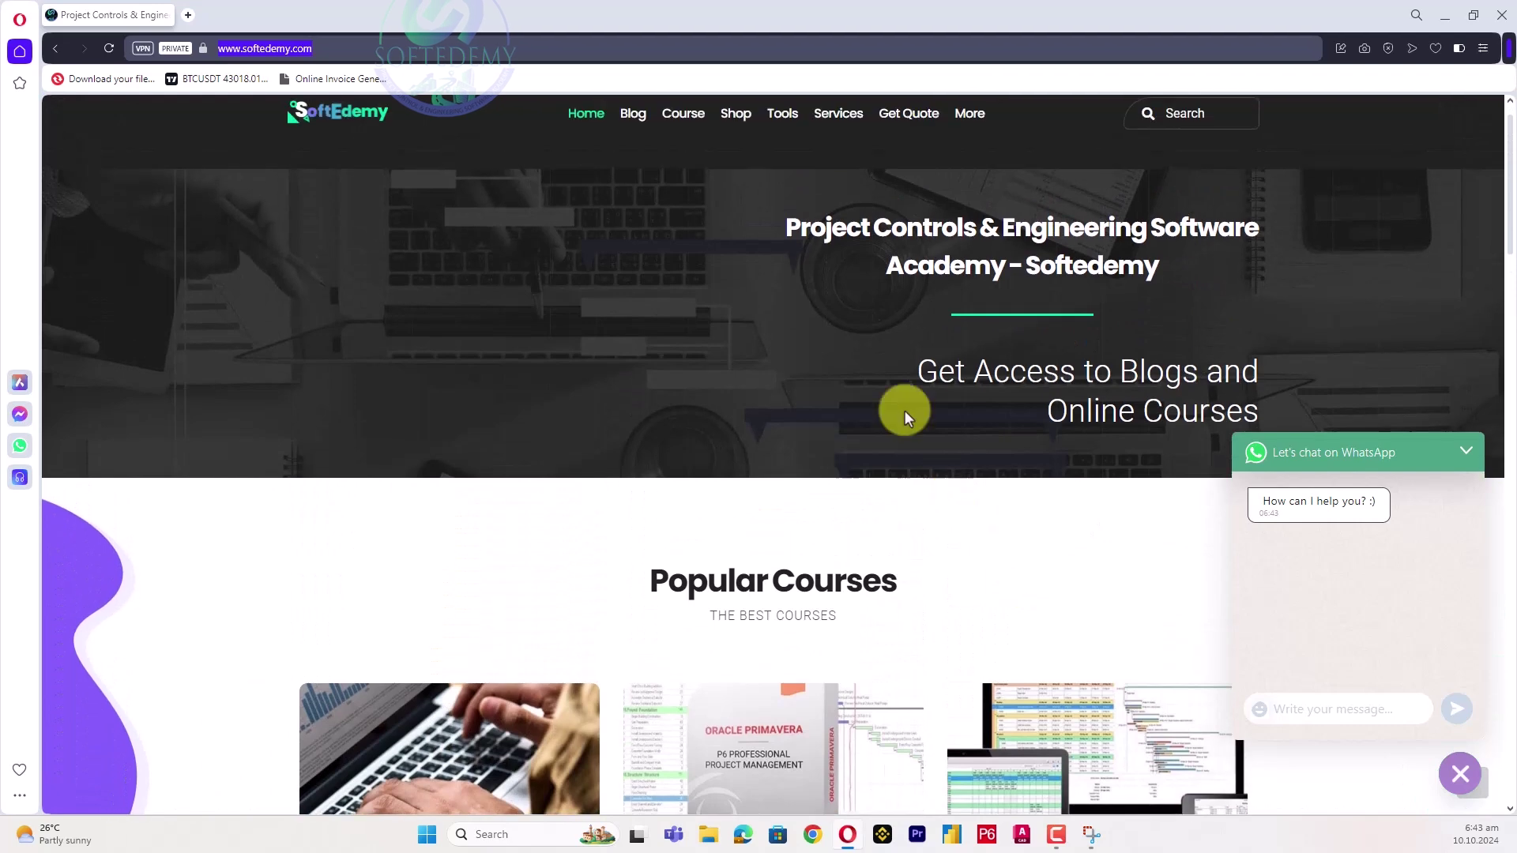
click(742, 159)
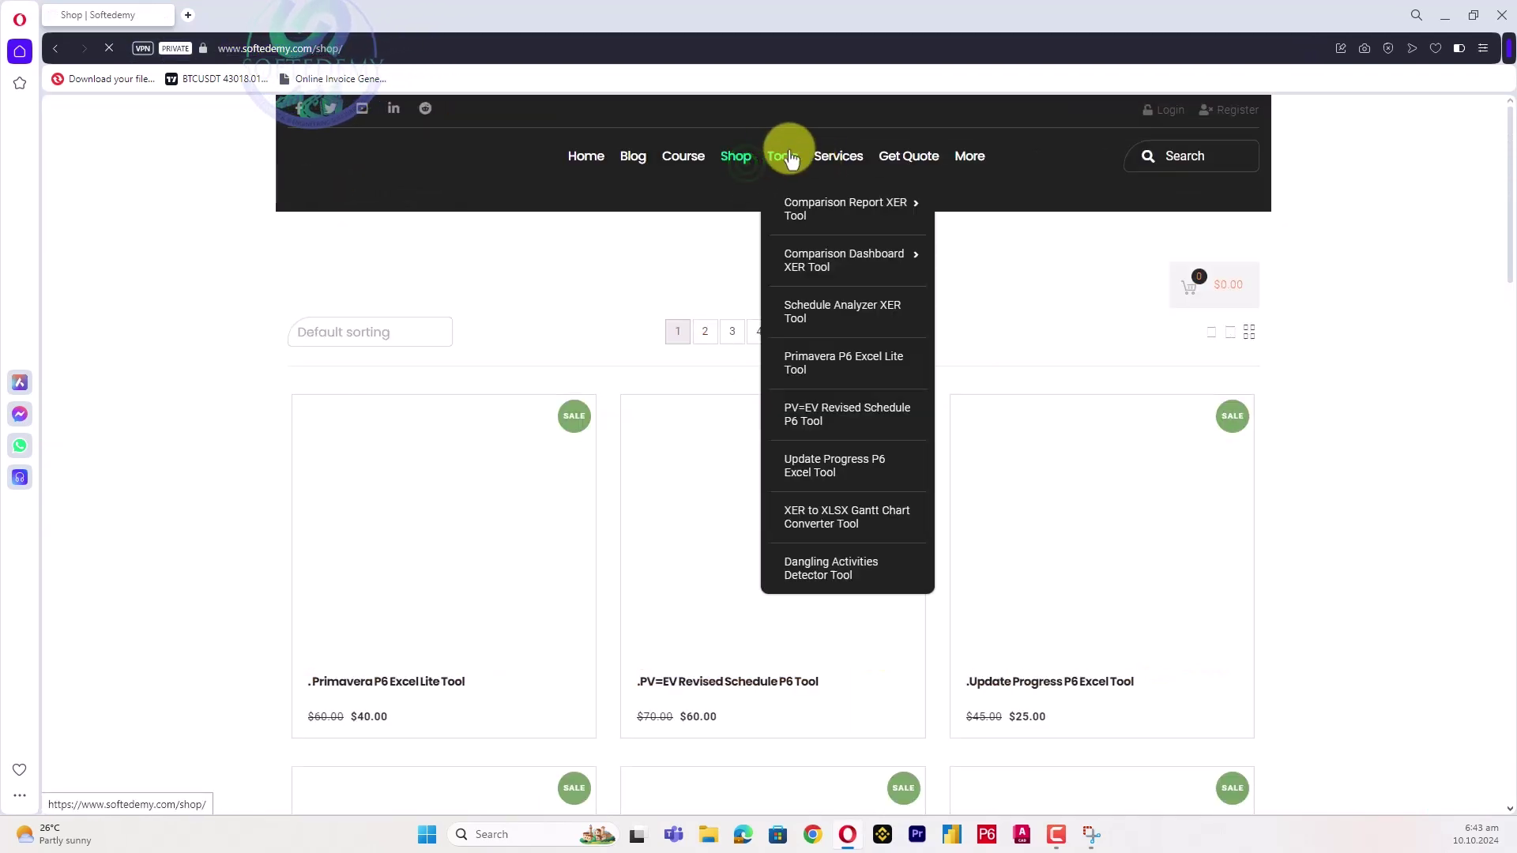
- Browse the Shop's Primavera P6 tool listings, then minimise the browser to the desktop
mouse_move(785, 203)
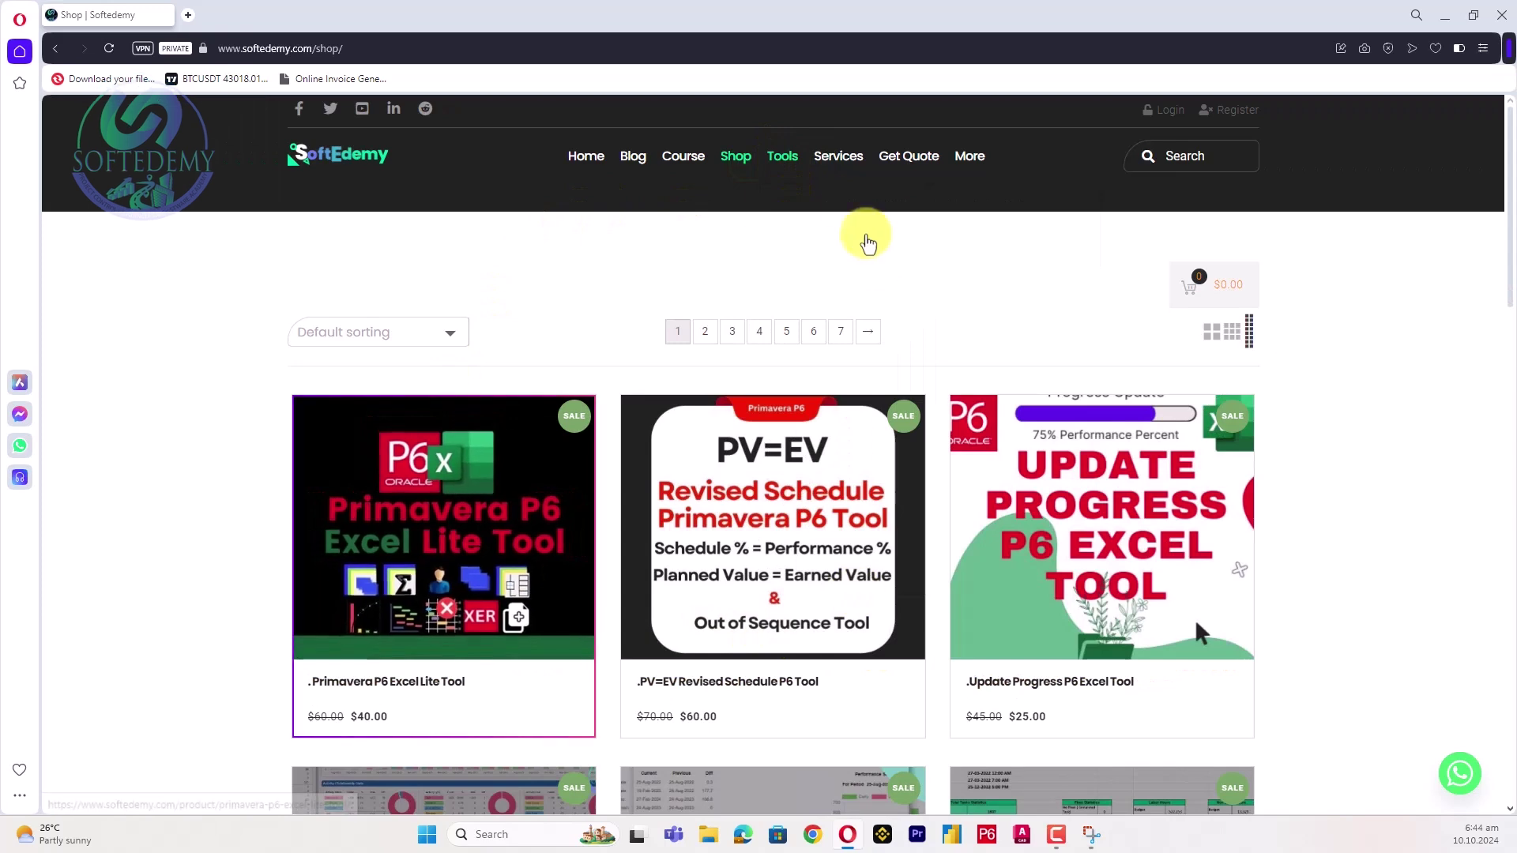
scroll(857, 316, down, 8)
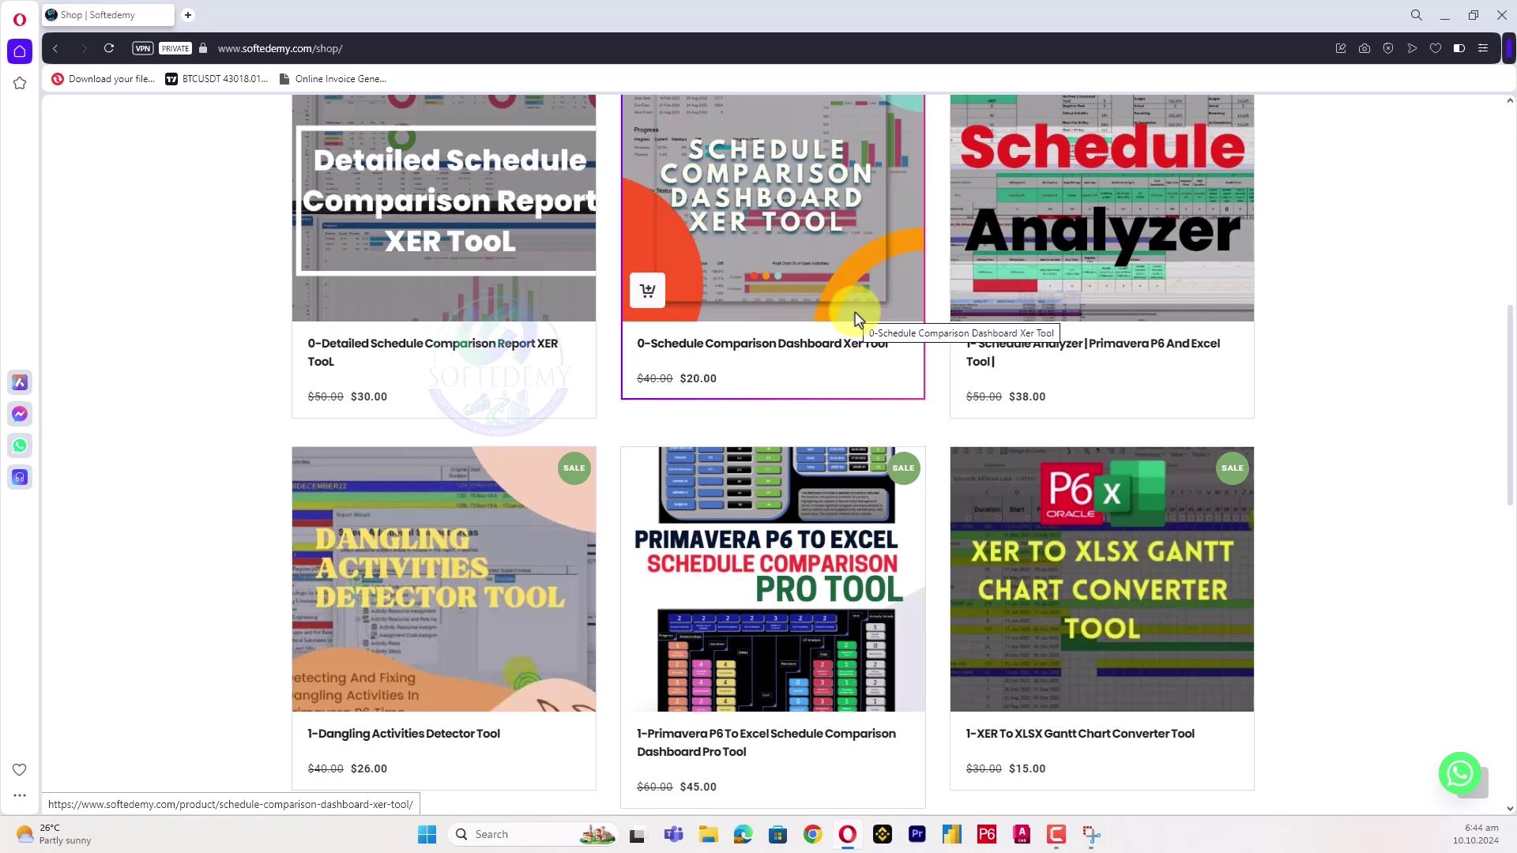
scroll(869, 352, down, 7)
scroll(872, 361, up, 15)
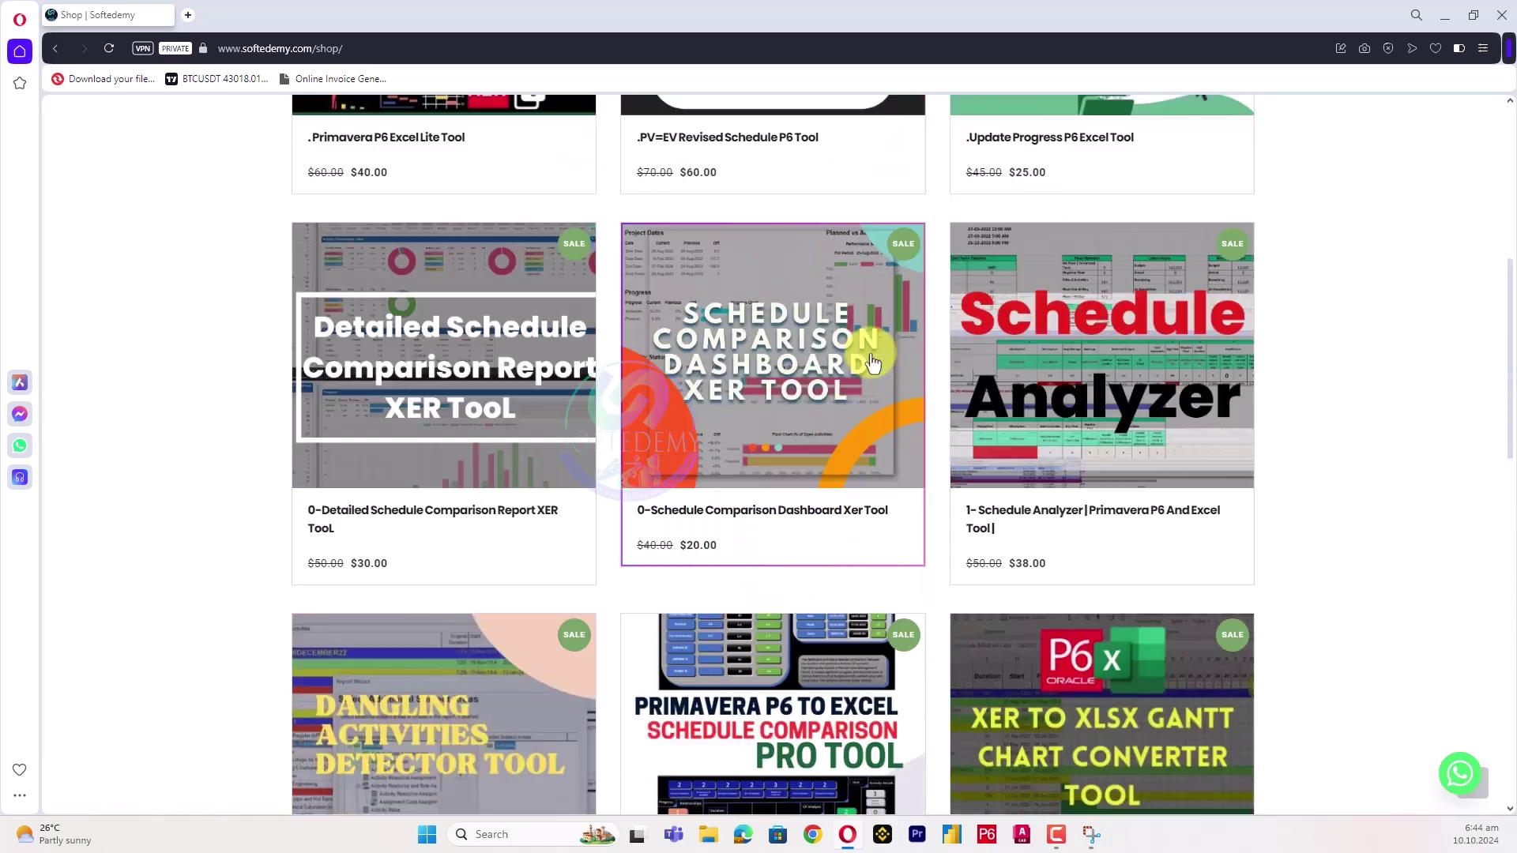
mouse_move(778, 155)
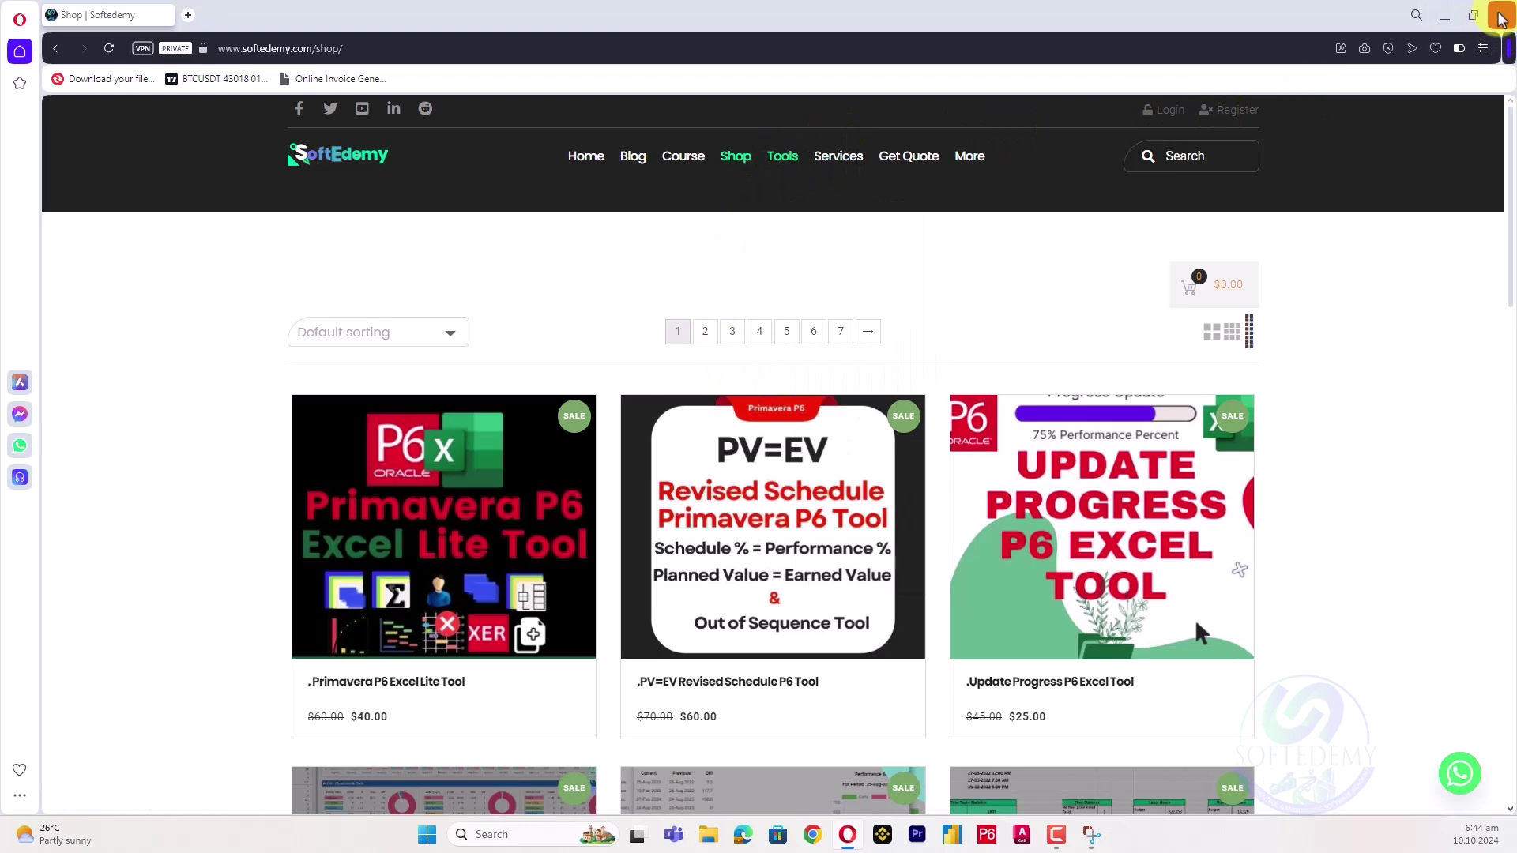
click(1456, 14)
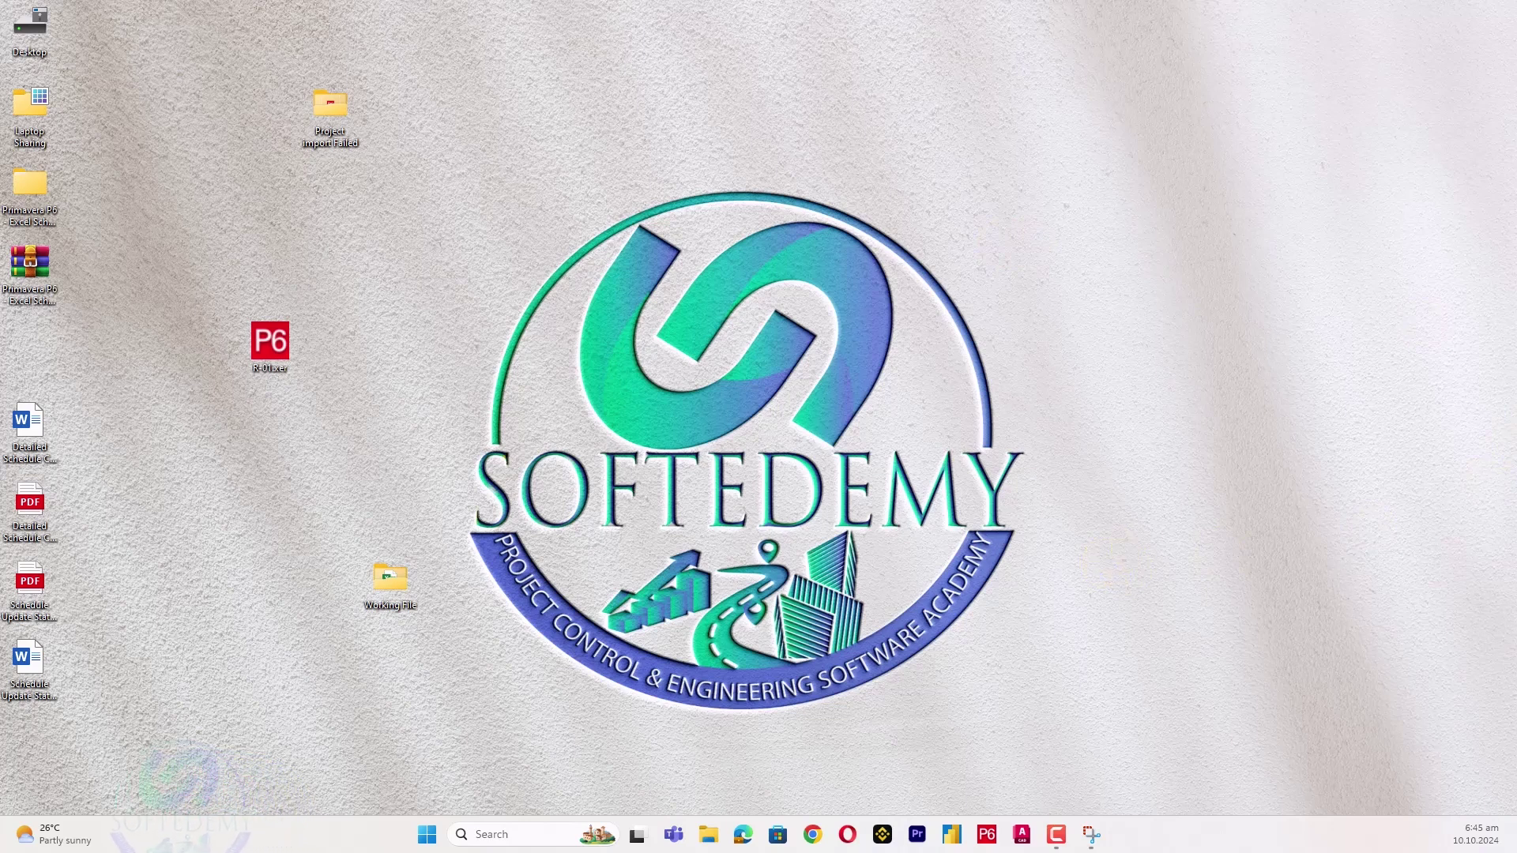
- Search 'confi' in the taskbar, clear it, and launch P6 Professional 22 (x64) from Recent
click(512, 841)
text(confi)
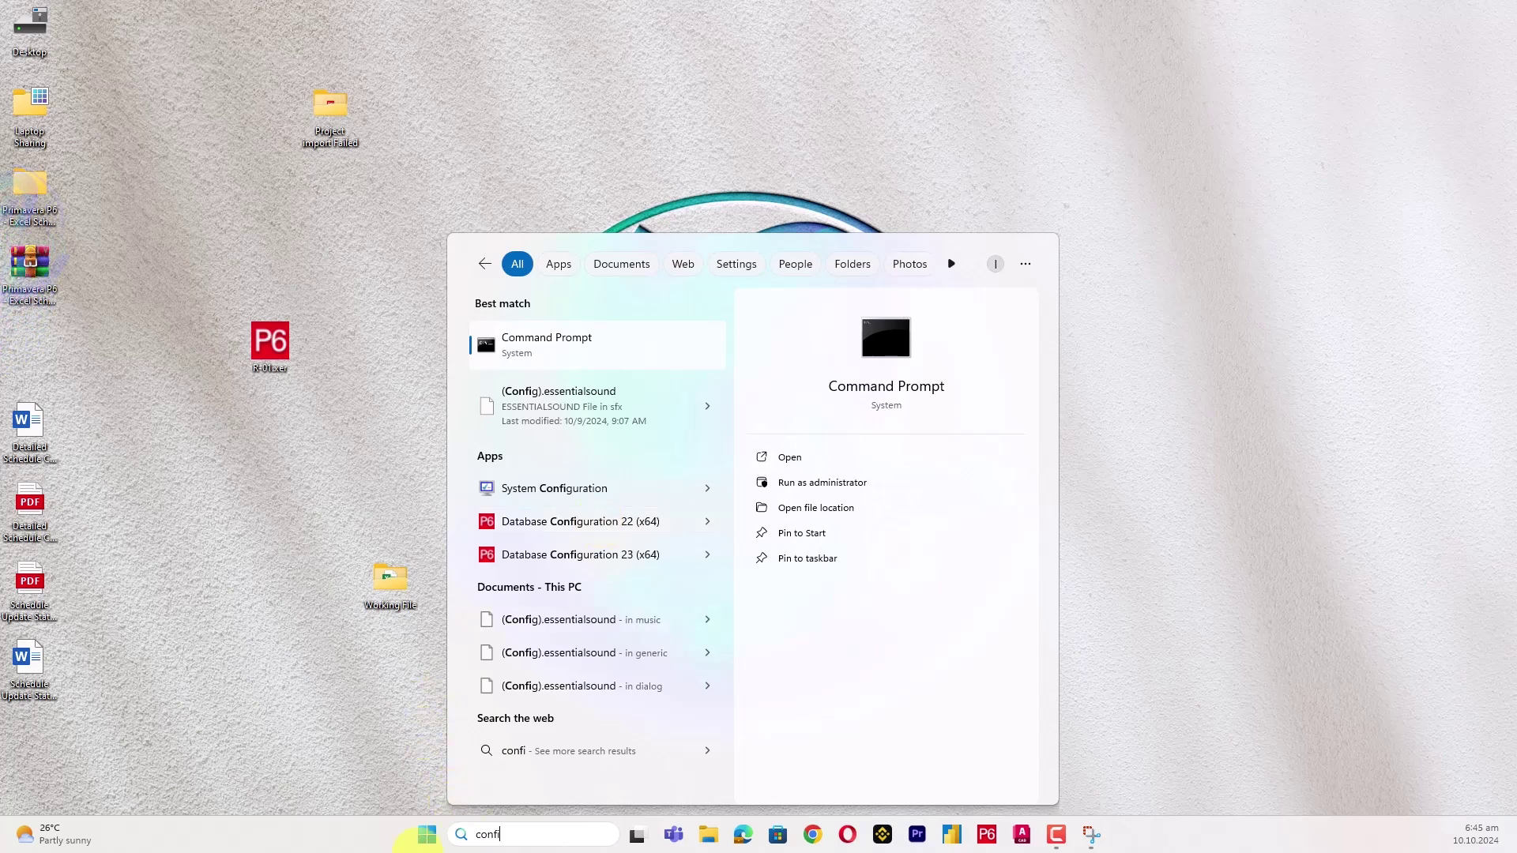
click(541, 836)
key(BackSpace)
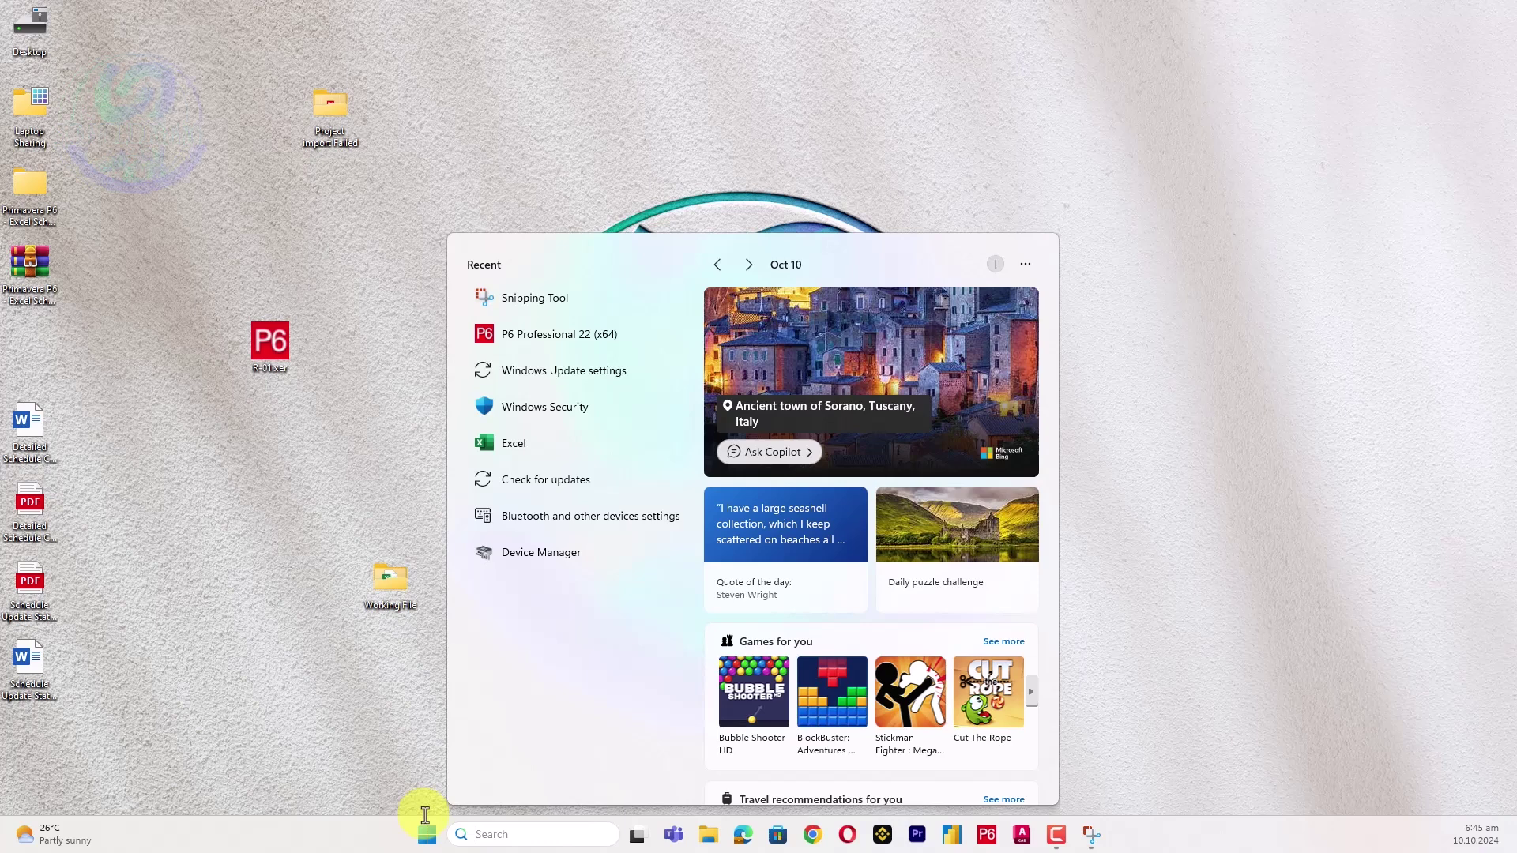
click(576, 337)
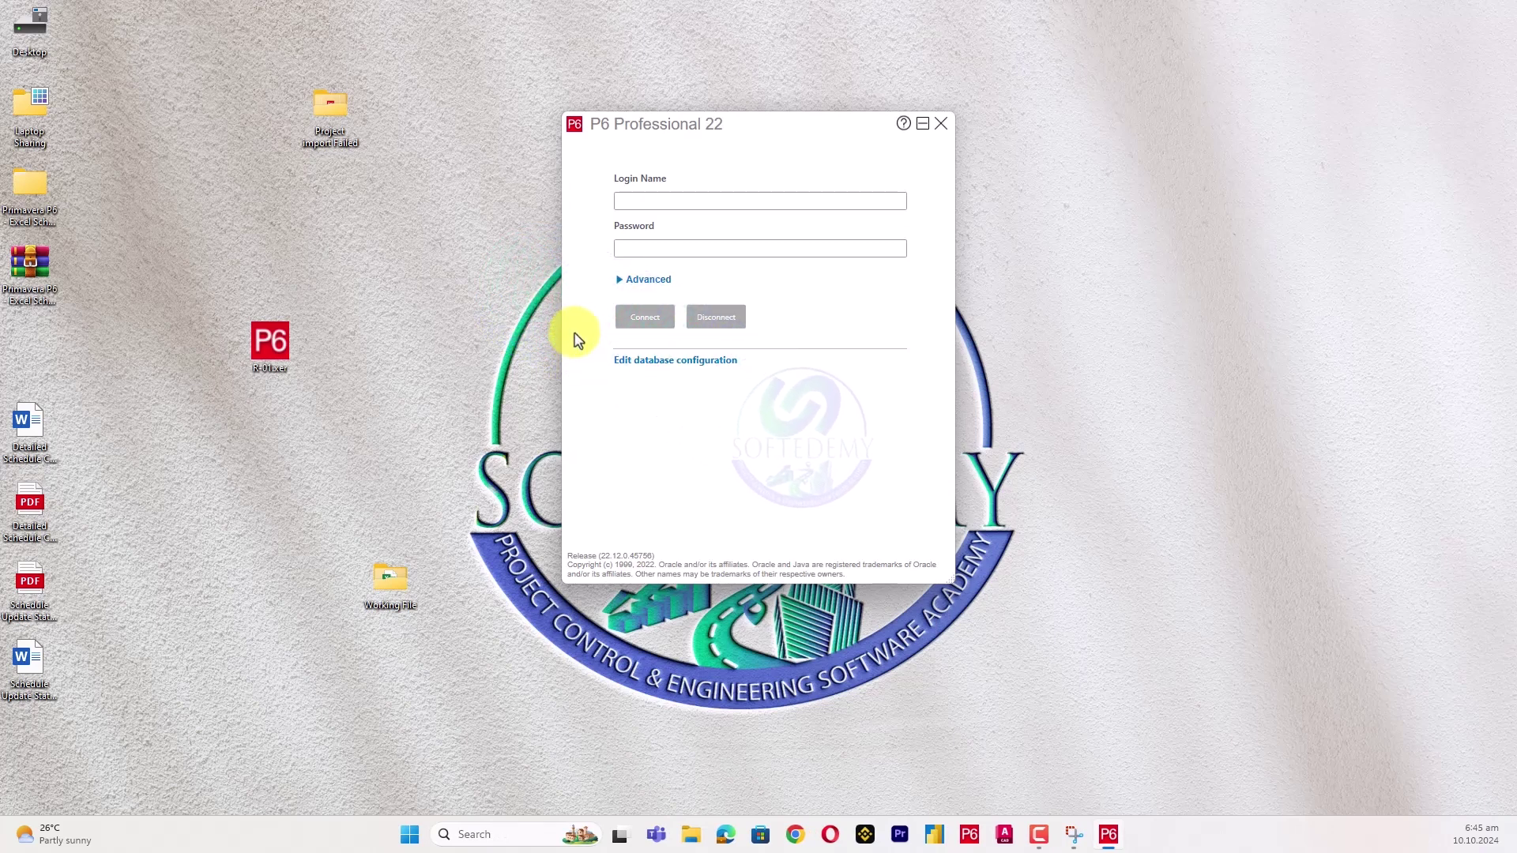
- Log in with login name admin and the account password, and connect to the database
click(699, 205)
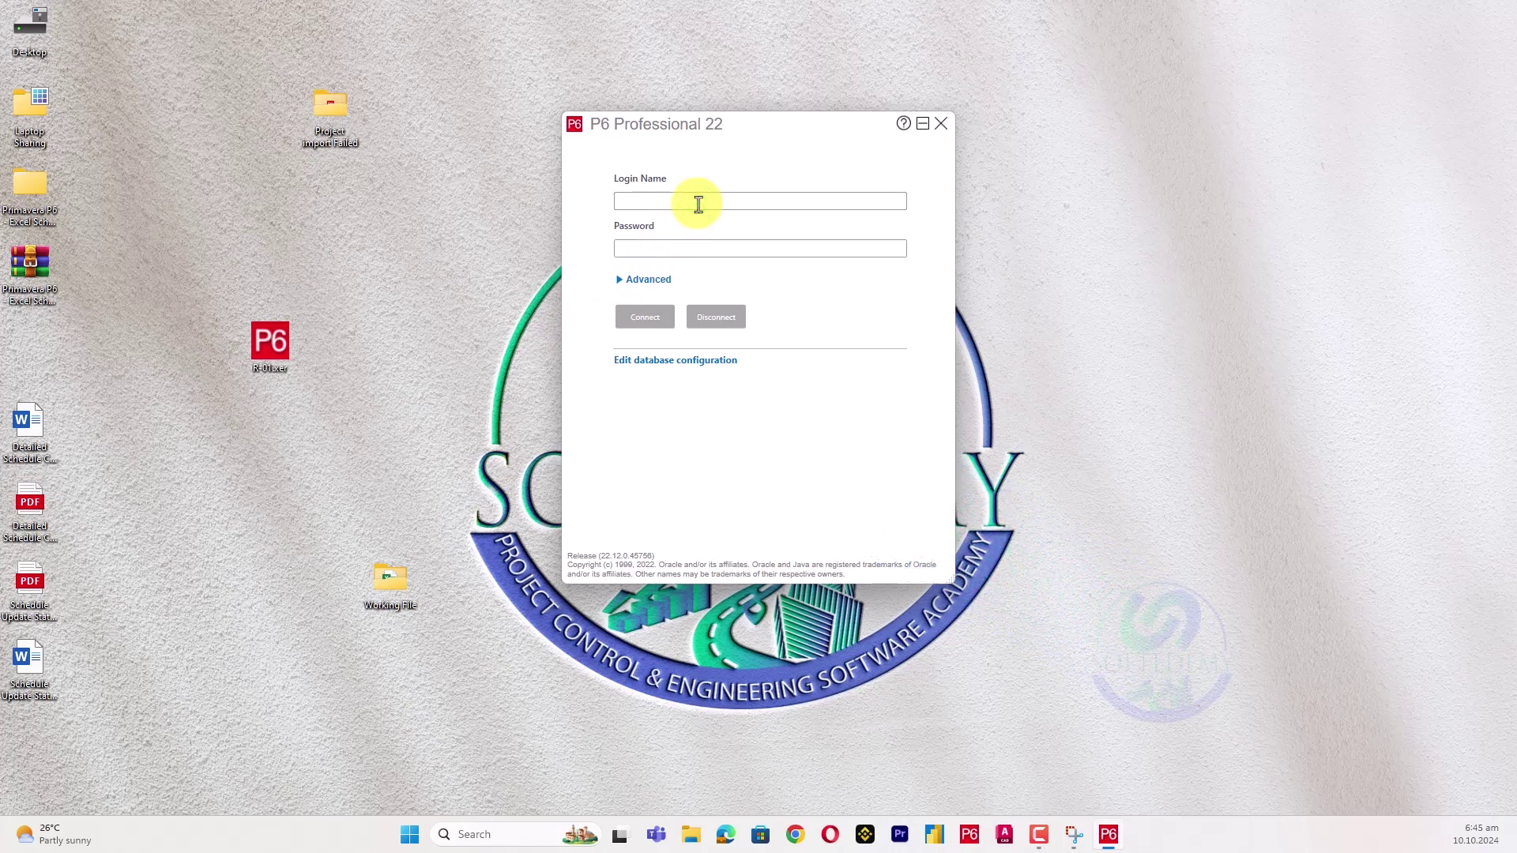
text(admin)
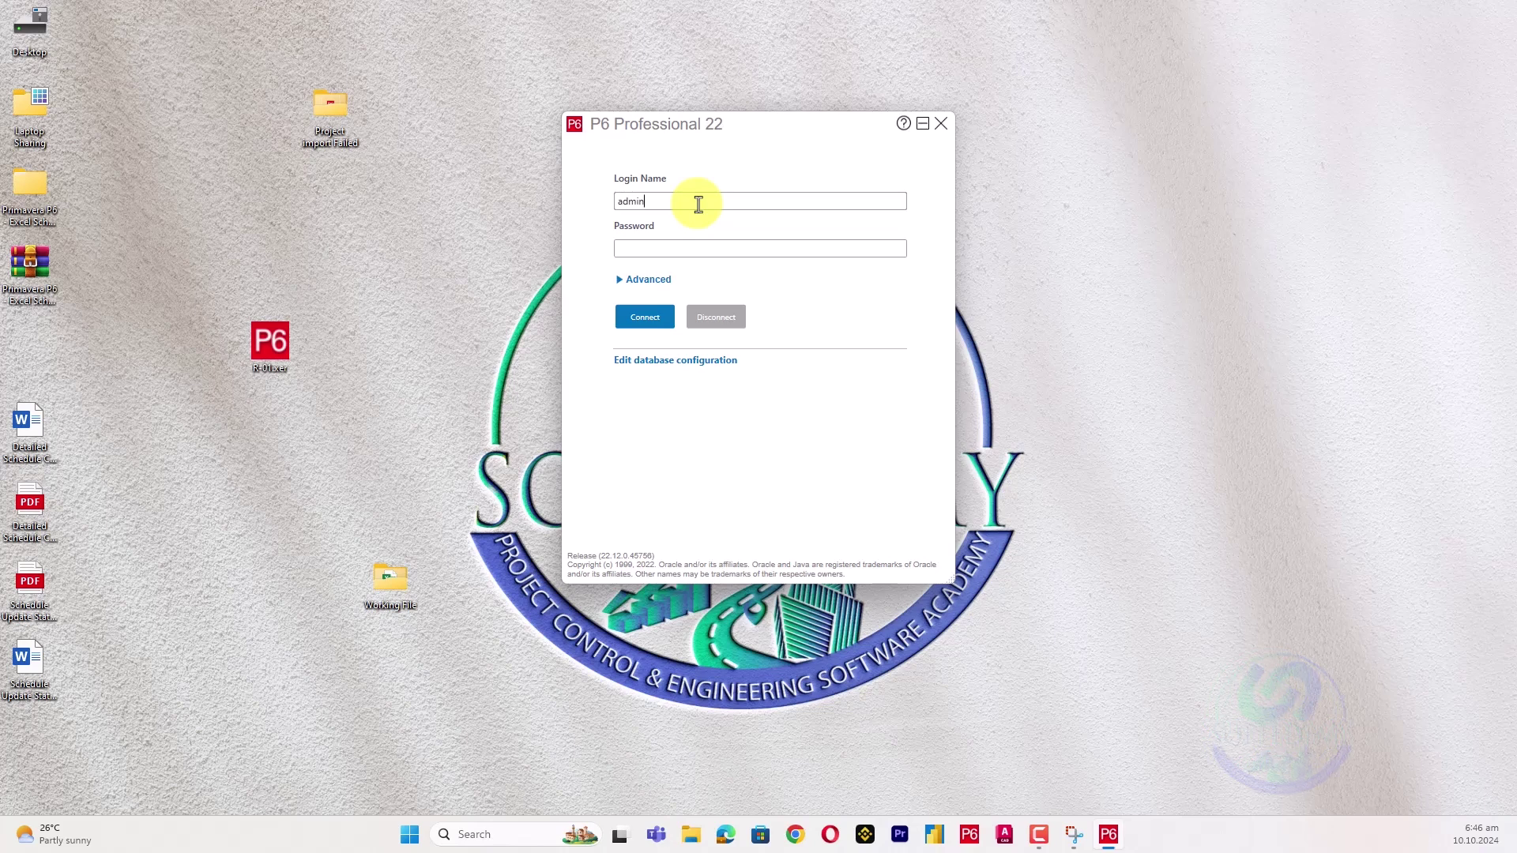
click(748, 251)
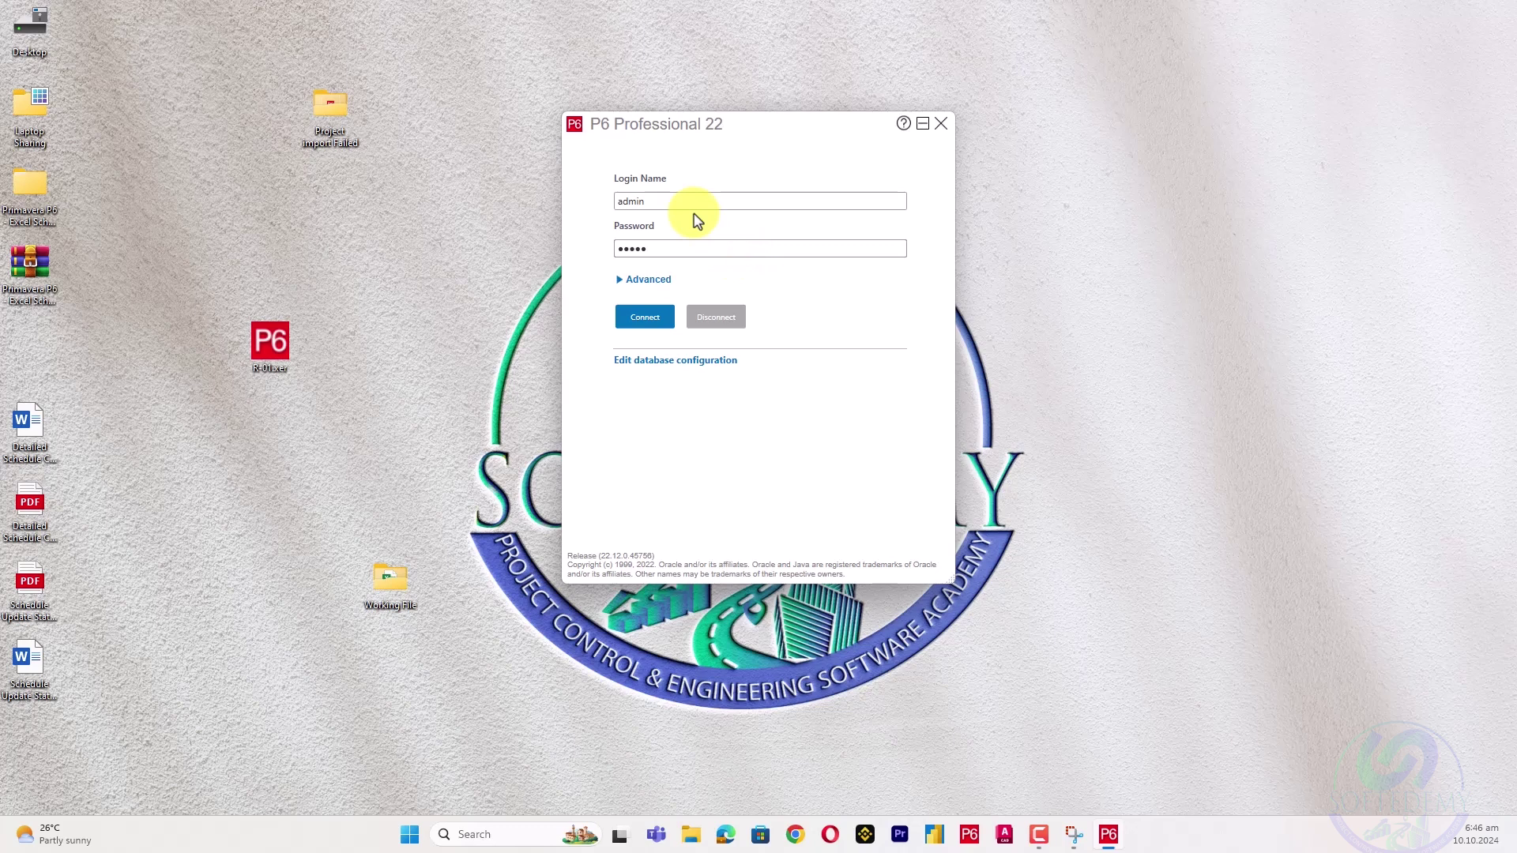
click(668, 318)
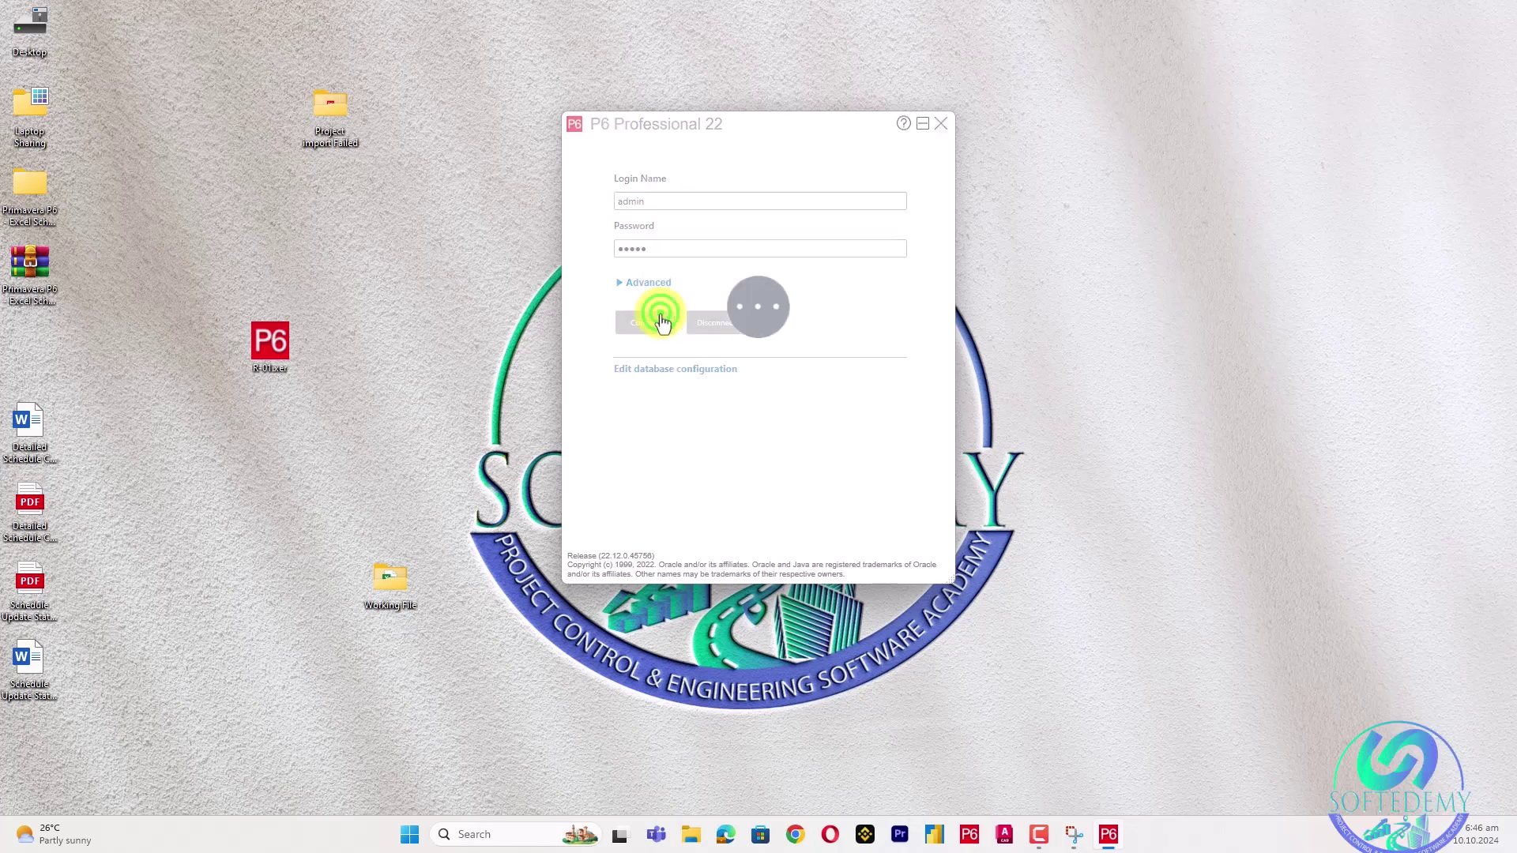
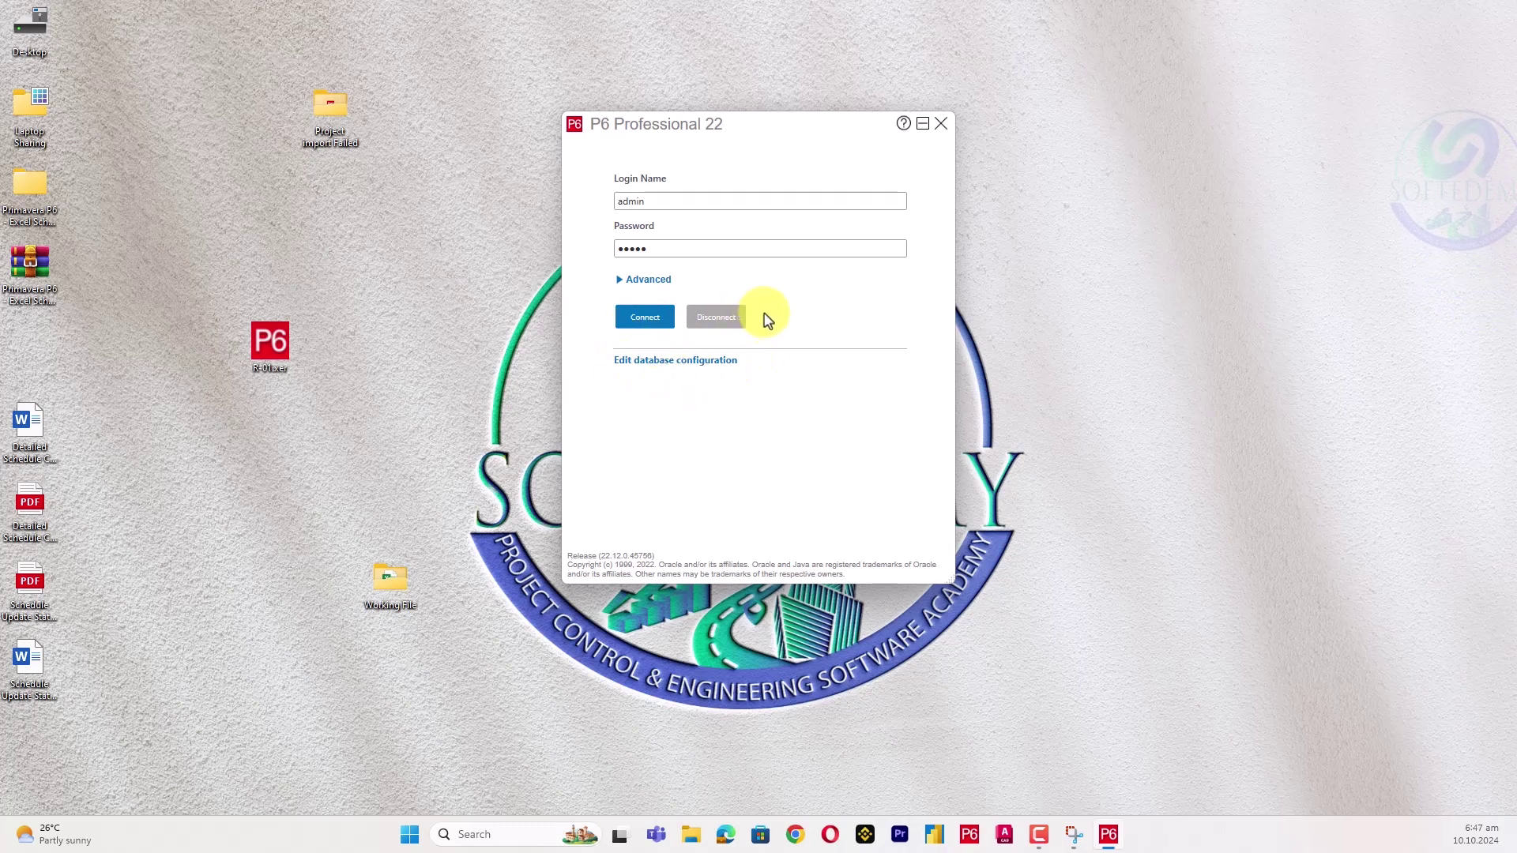
- Show the advanced login options, then briefly open and close Database Configuration 22 from Windows search
click(631, 280)
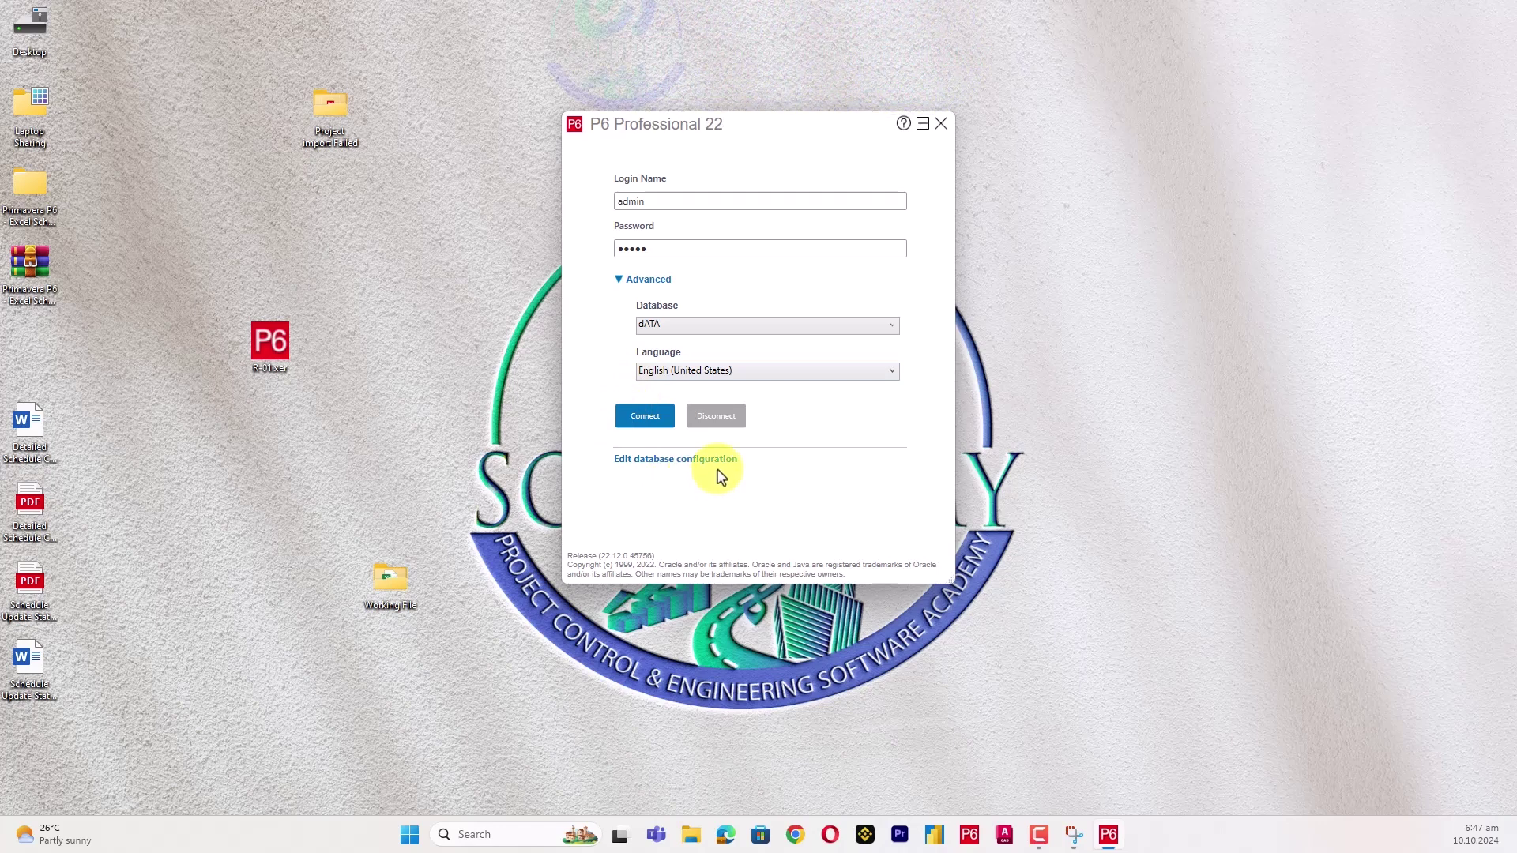
click(525, 839)
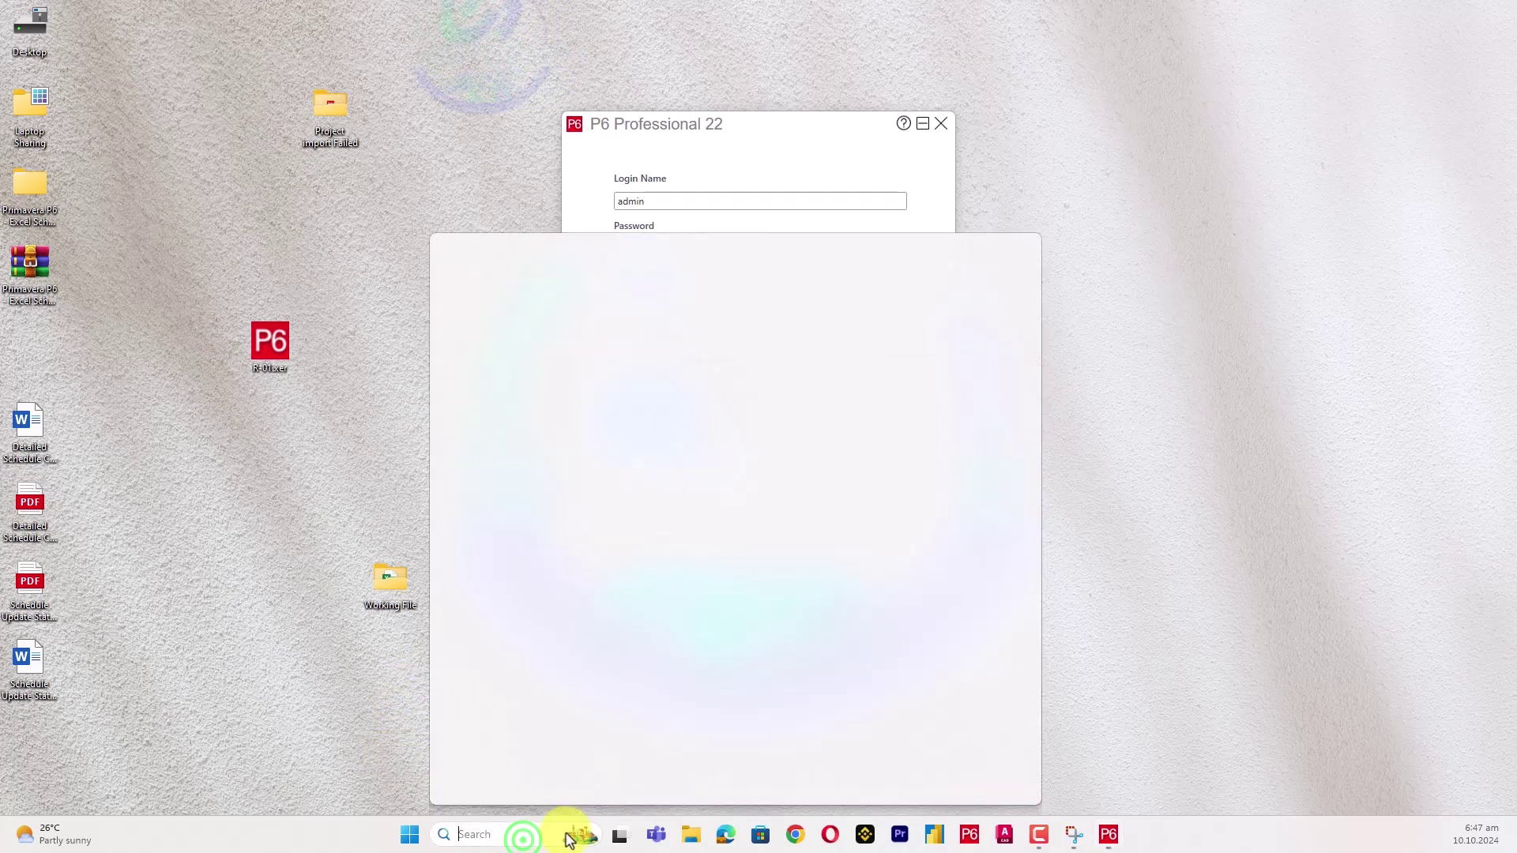
text(Dat)
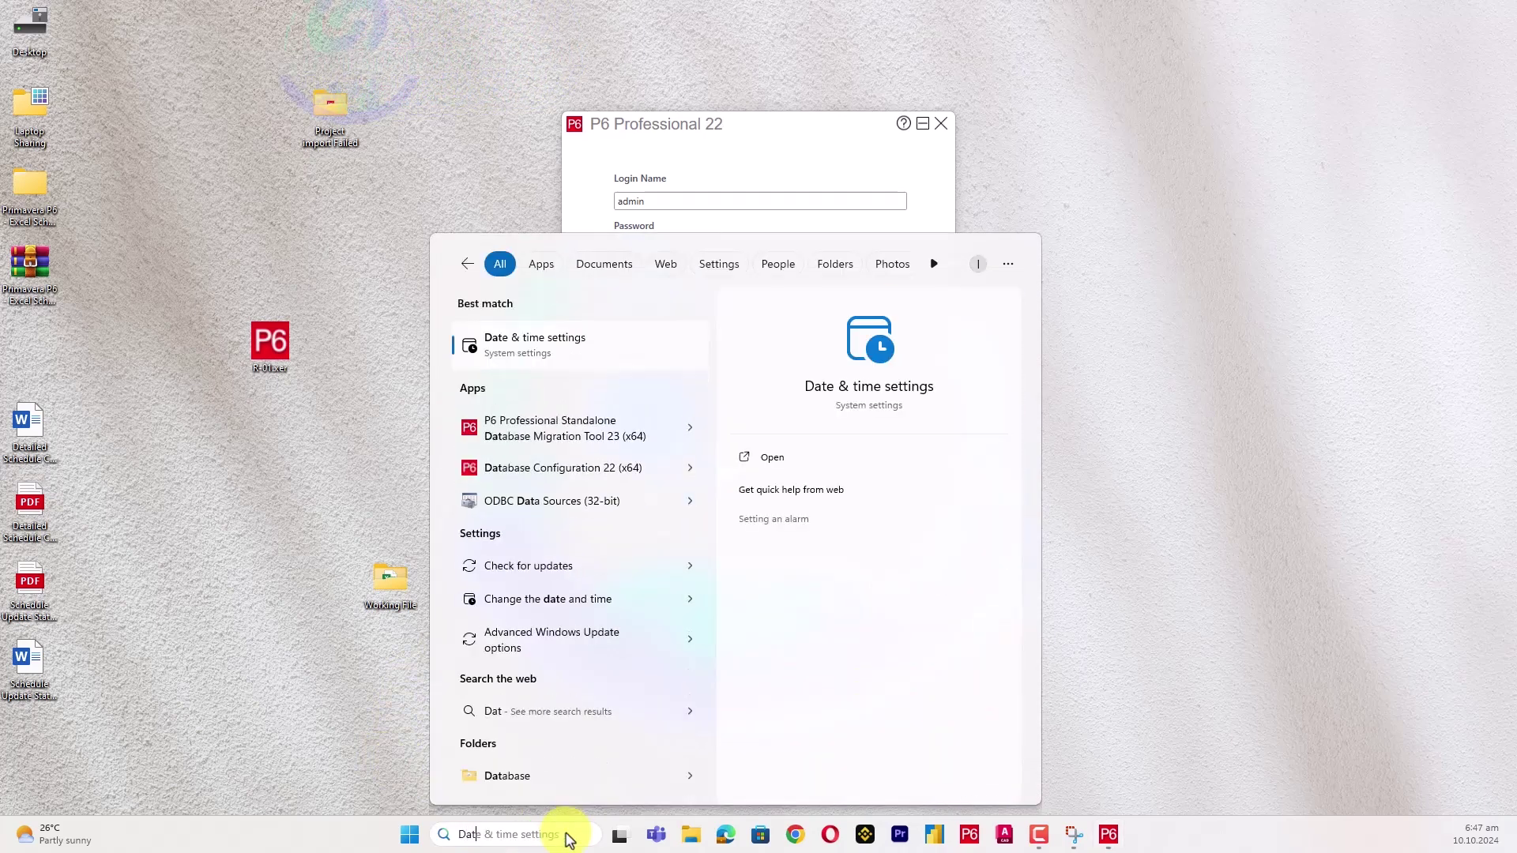
click(581, 468)
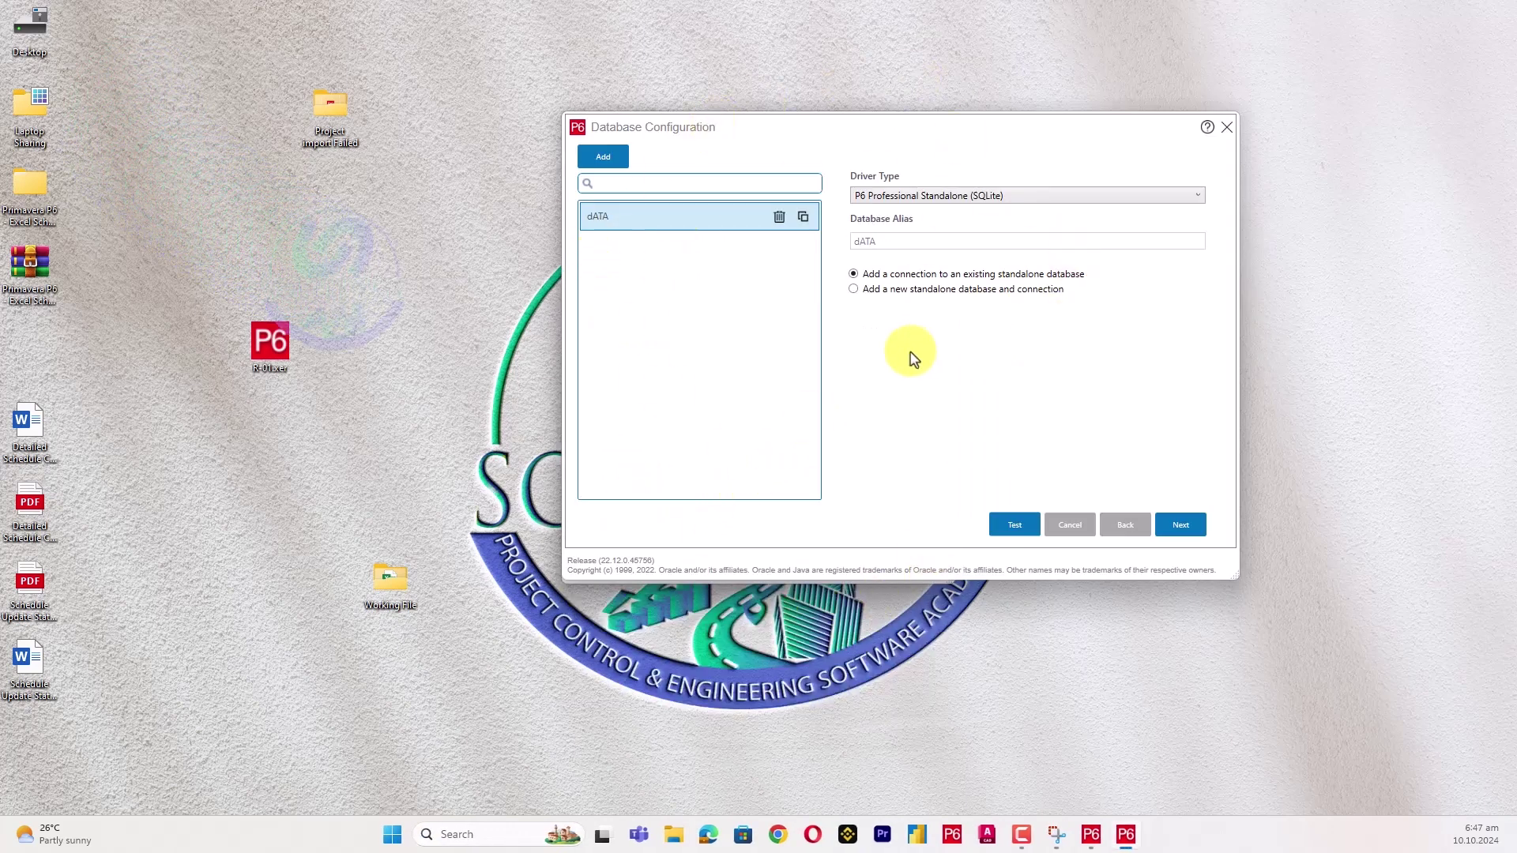
click(1227, 128)
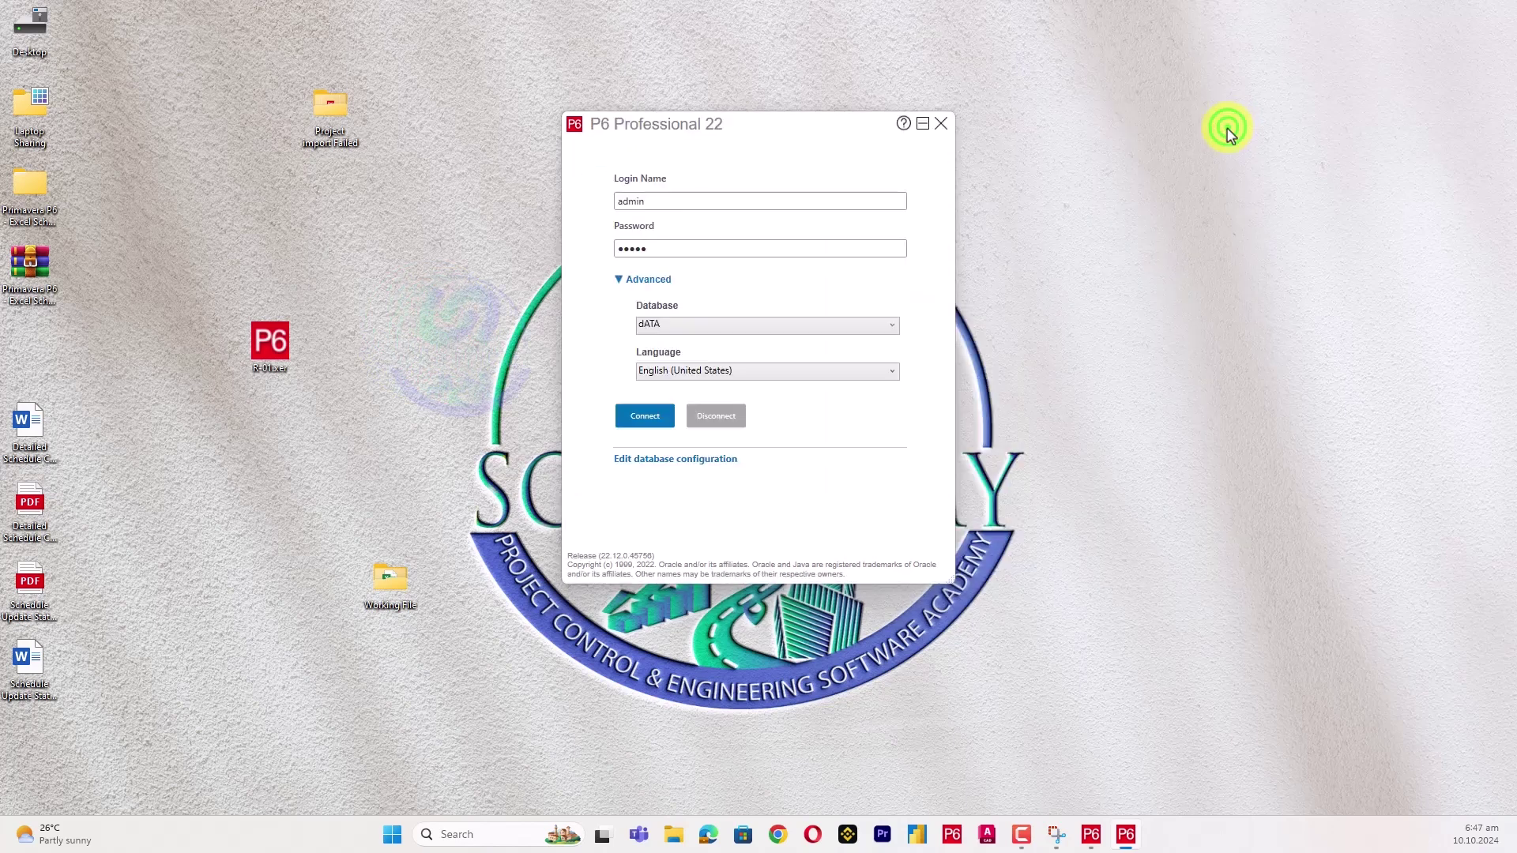
- Open Database Configuration to view the dATA SQLite alias, close it, then reopen it
click(654, 460)
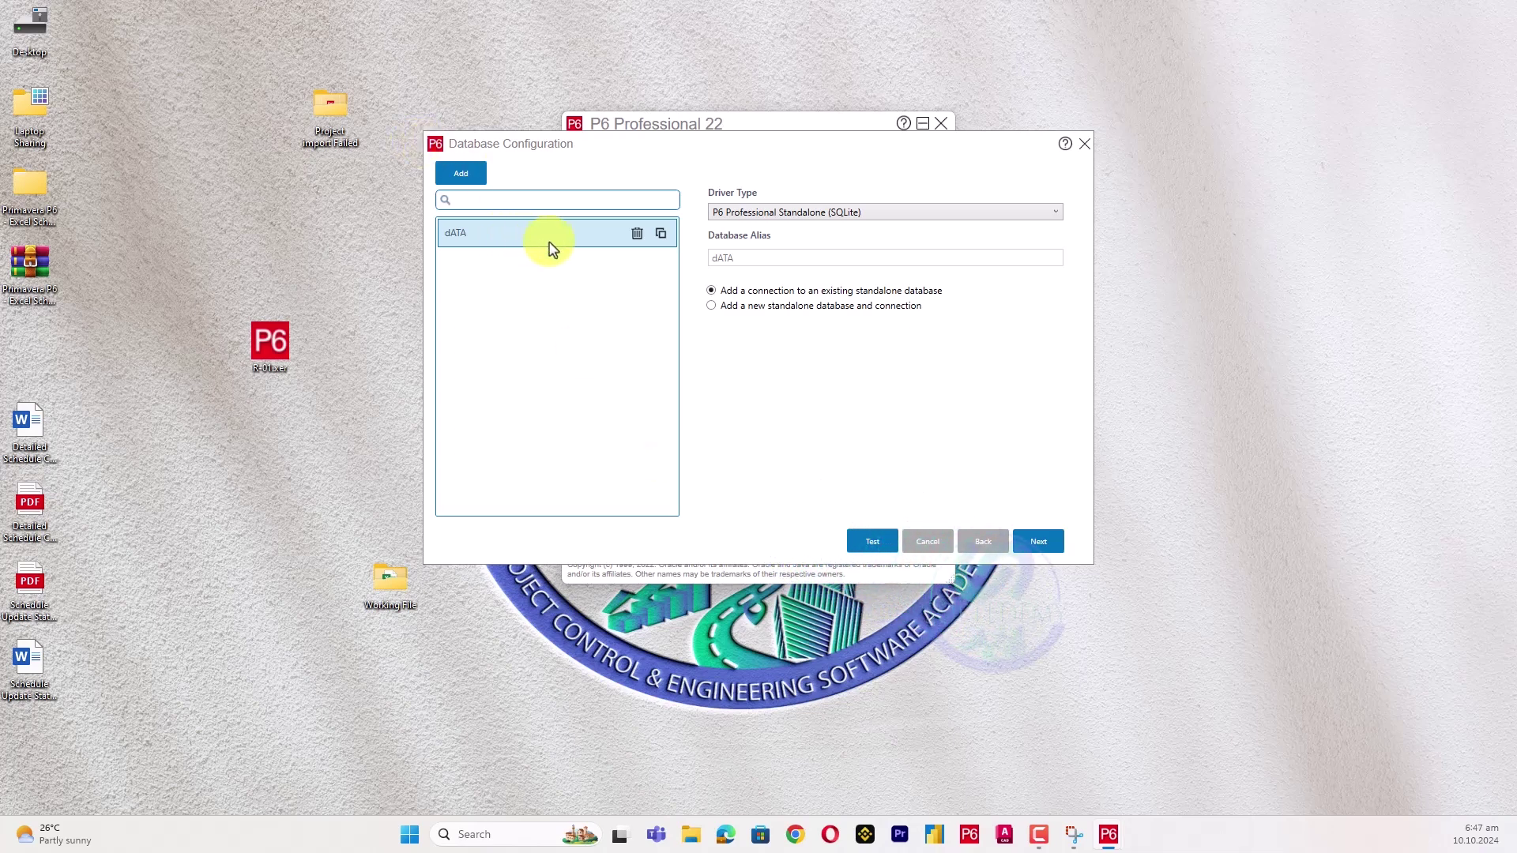
click(751, 254)
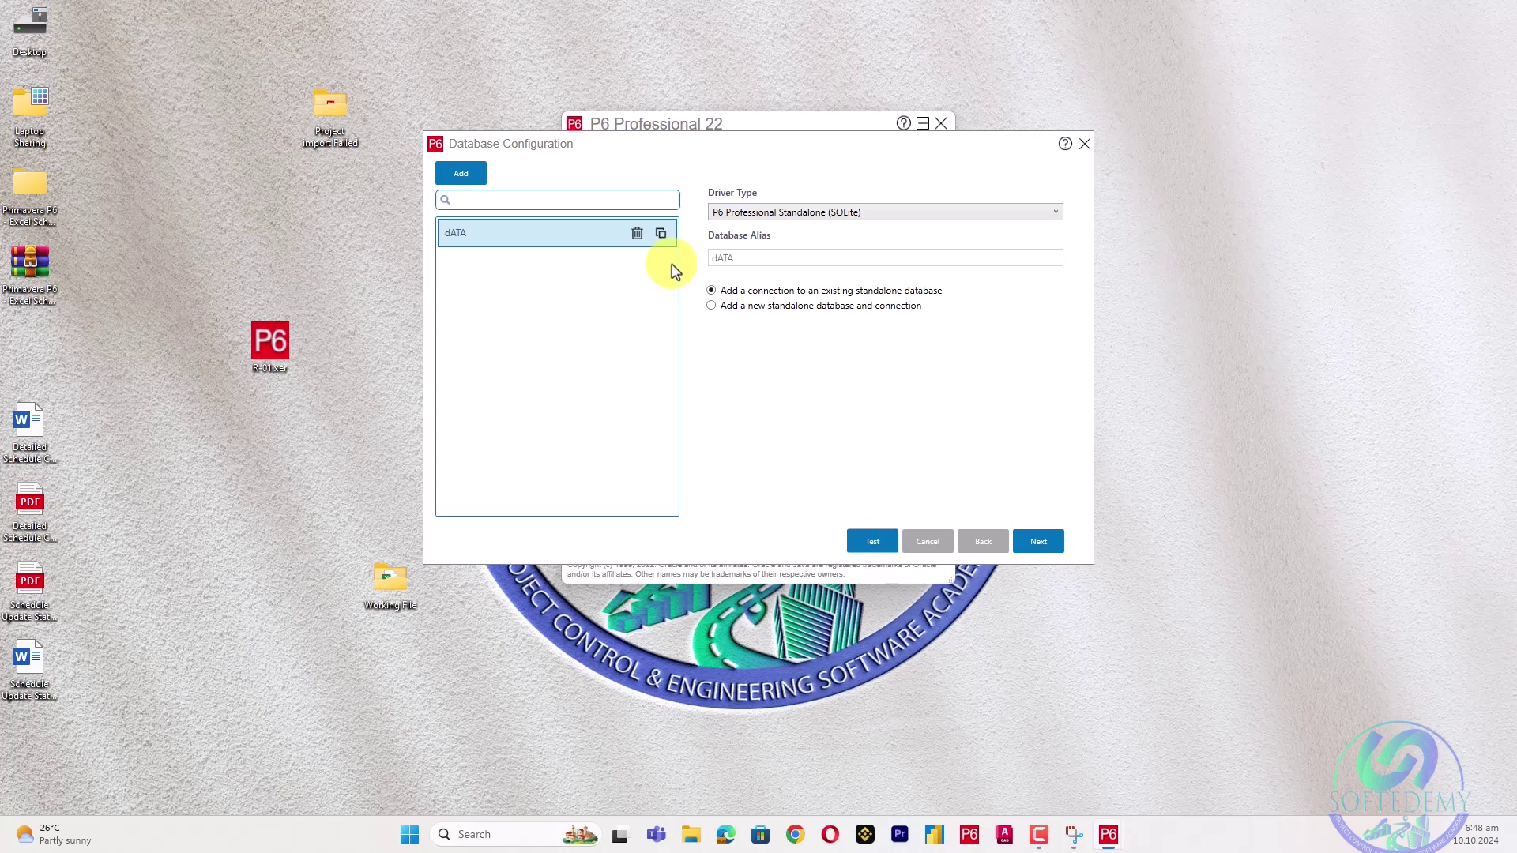
click(738, 149)
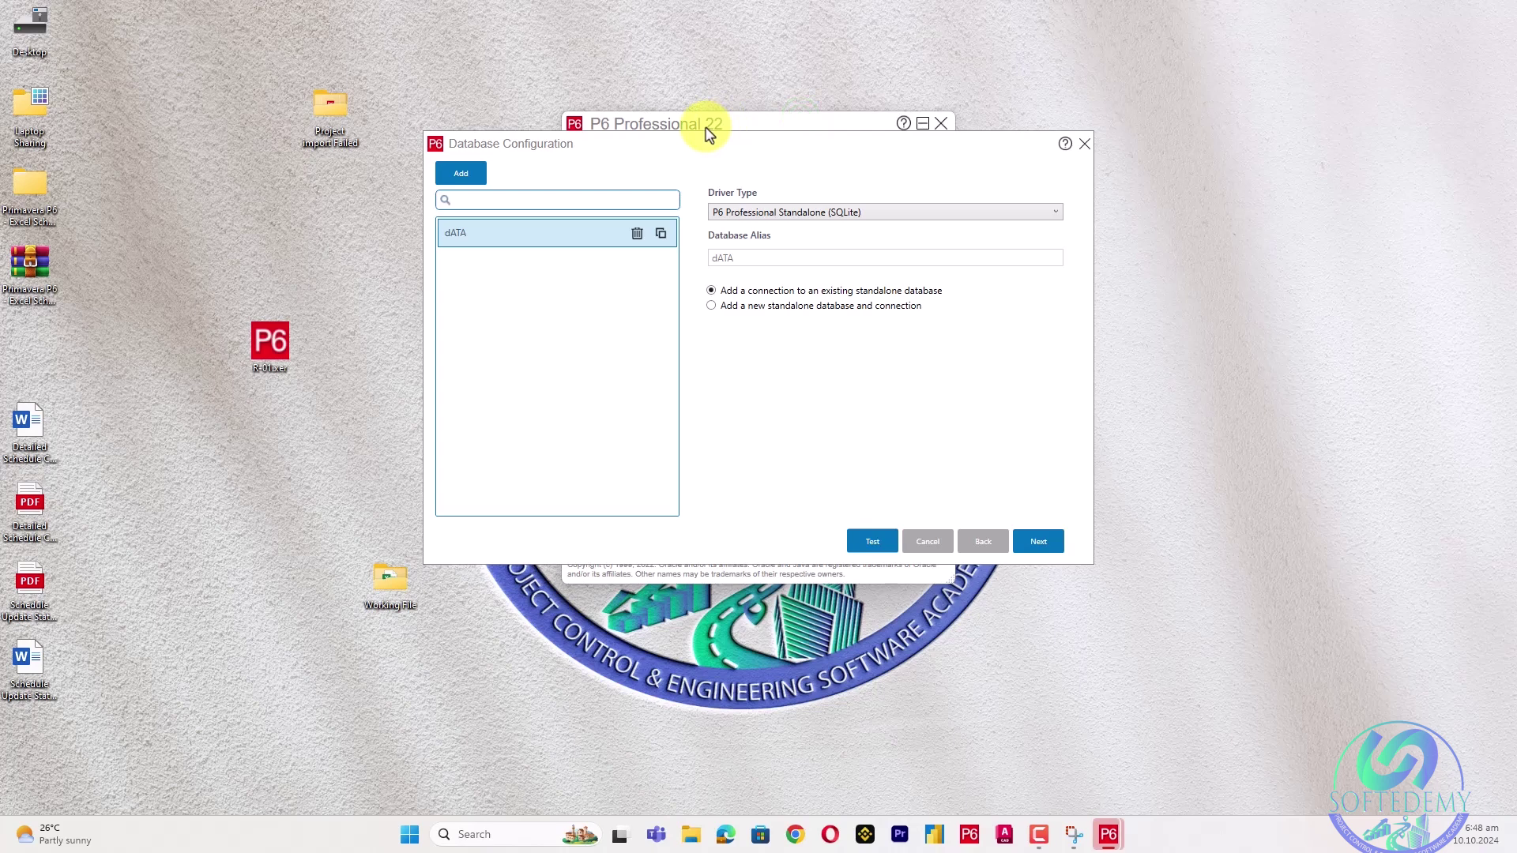
click(1083, 143)
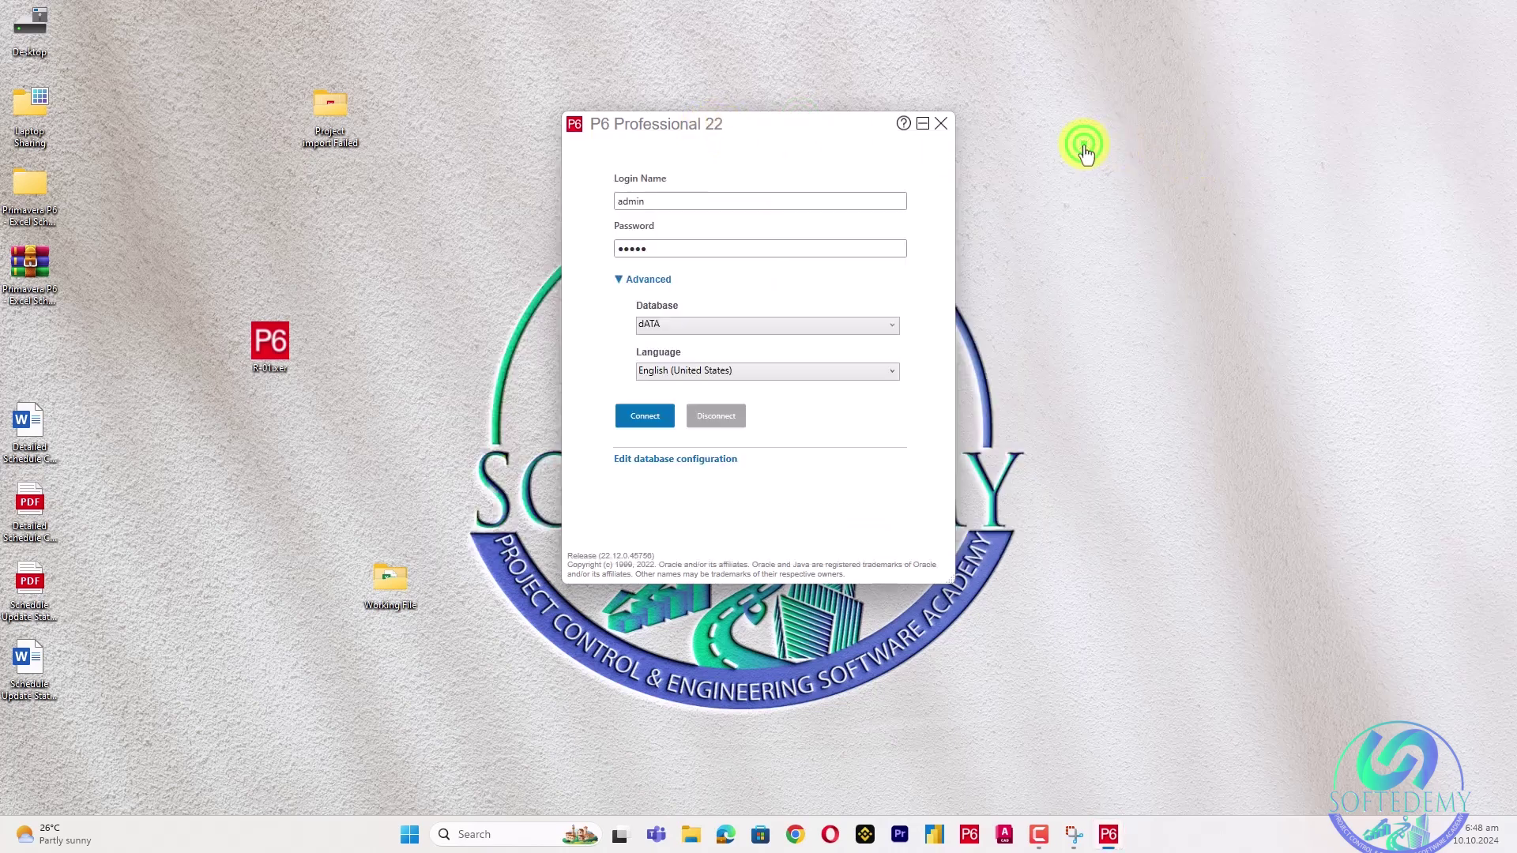
drag(663, 203, 578, 198)
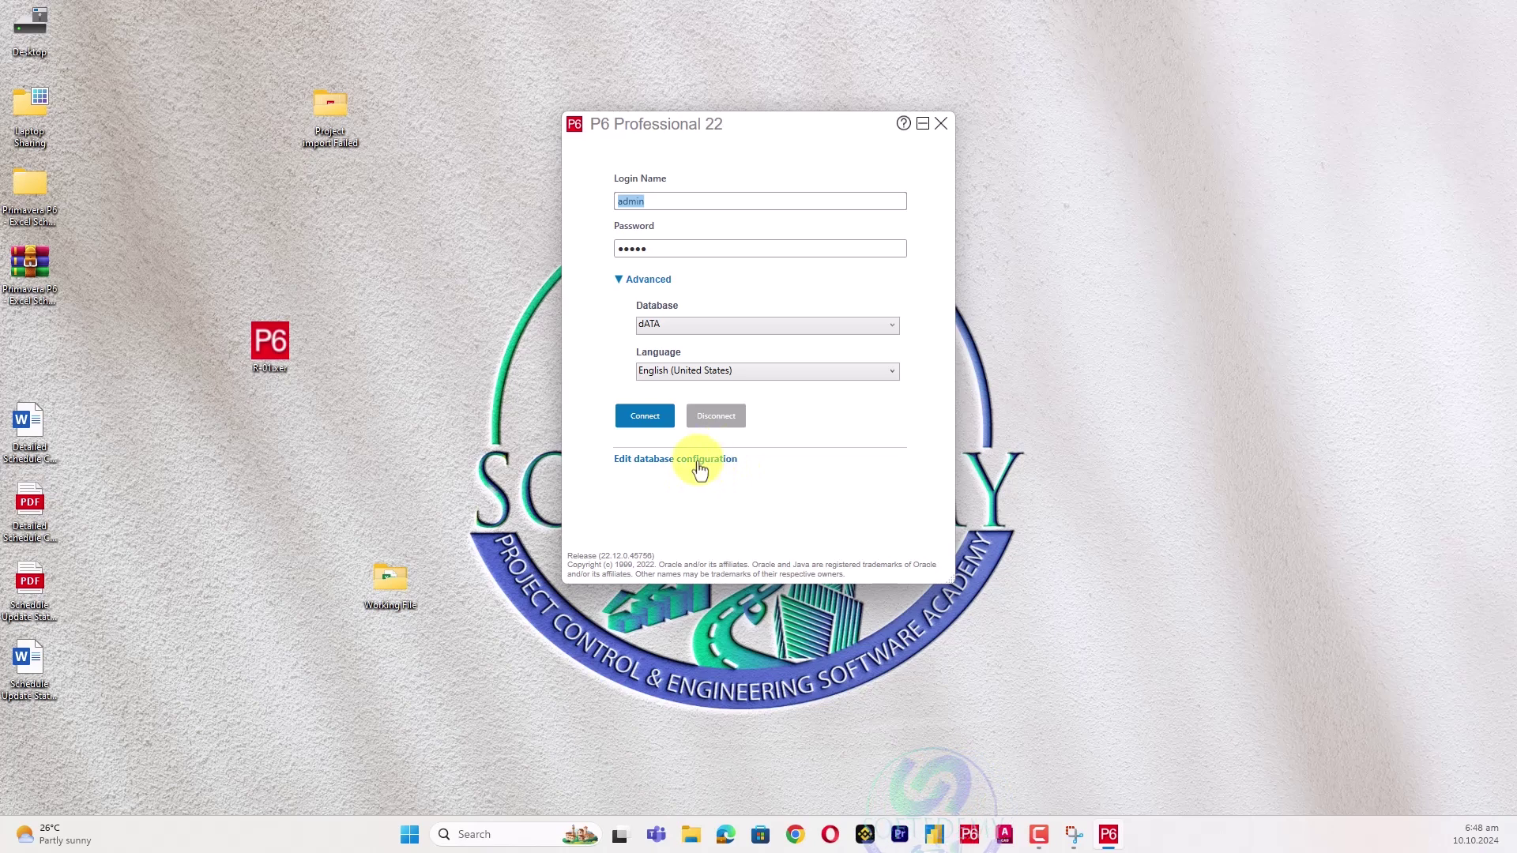
click(450, 520)
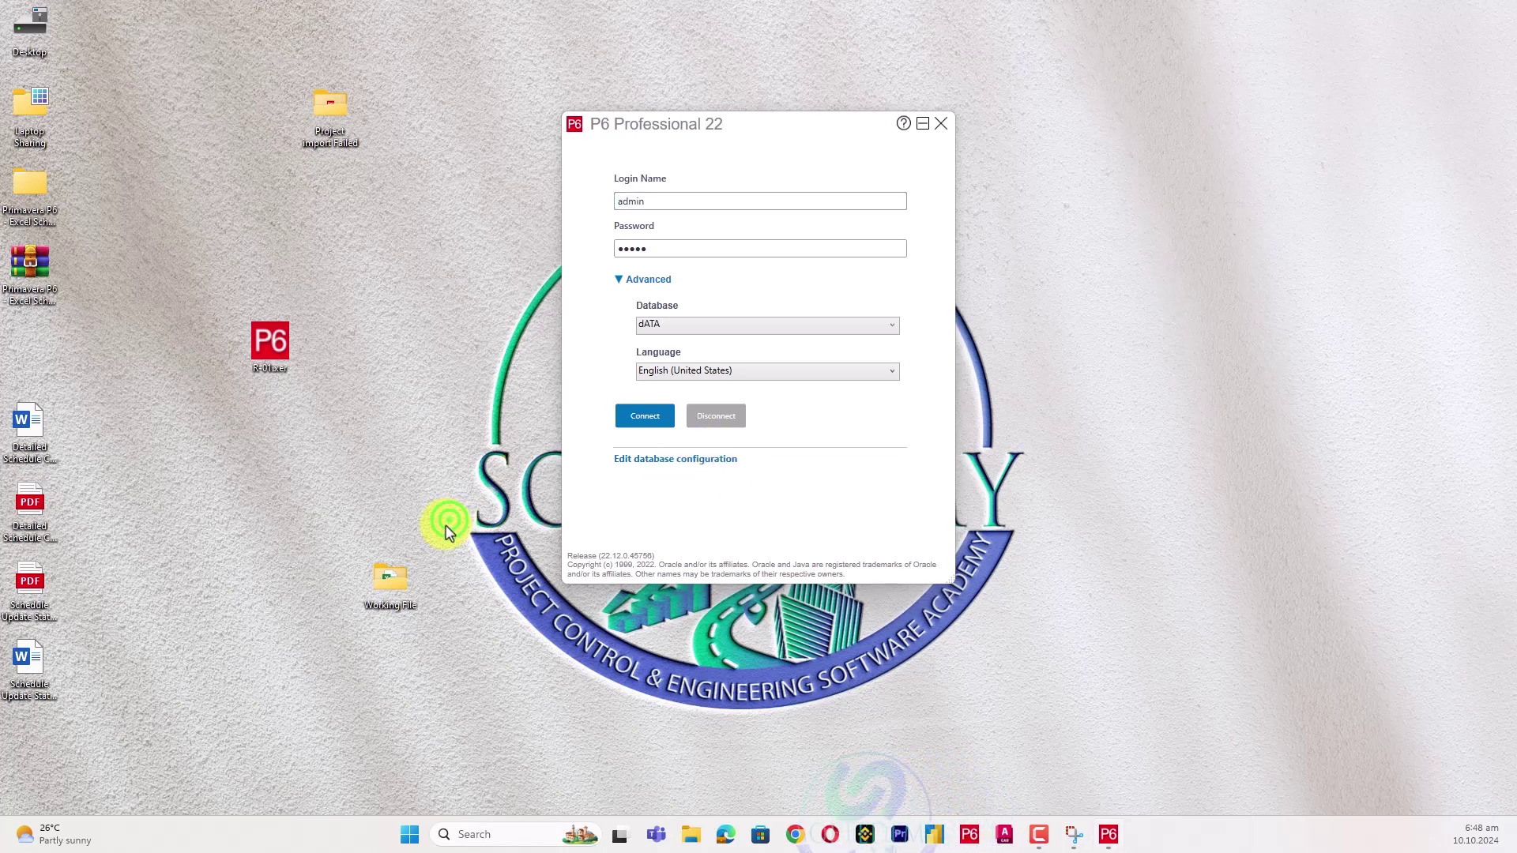
click(668, 459)
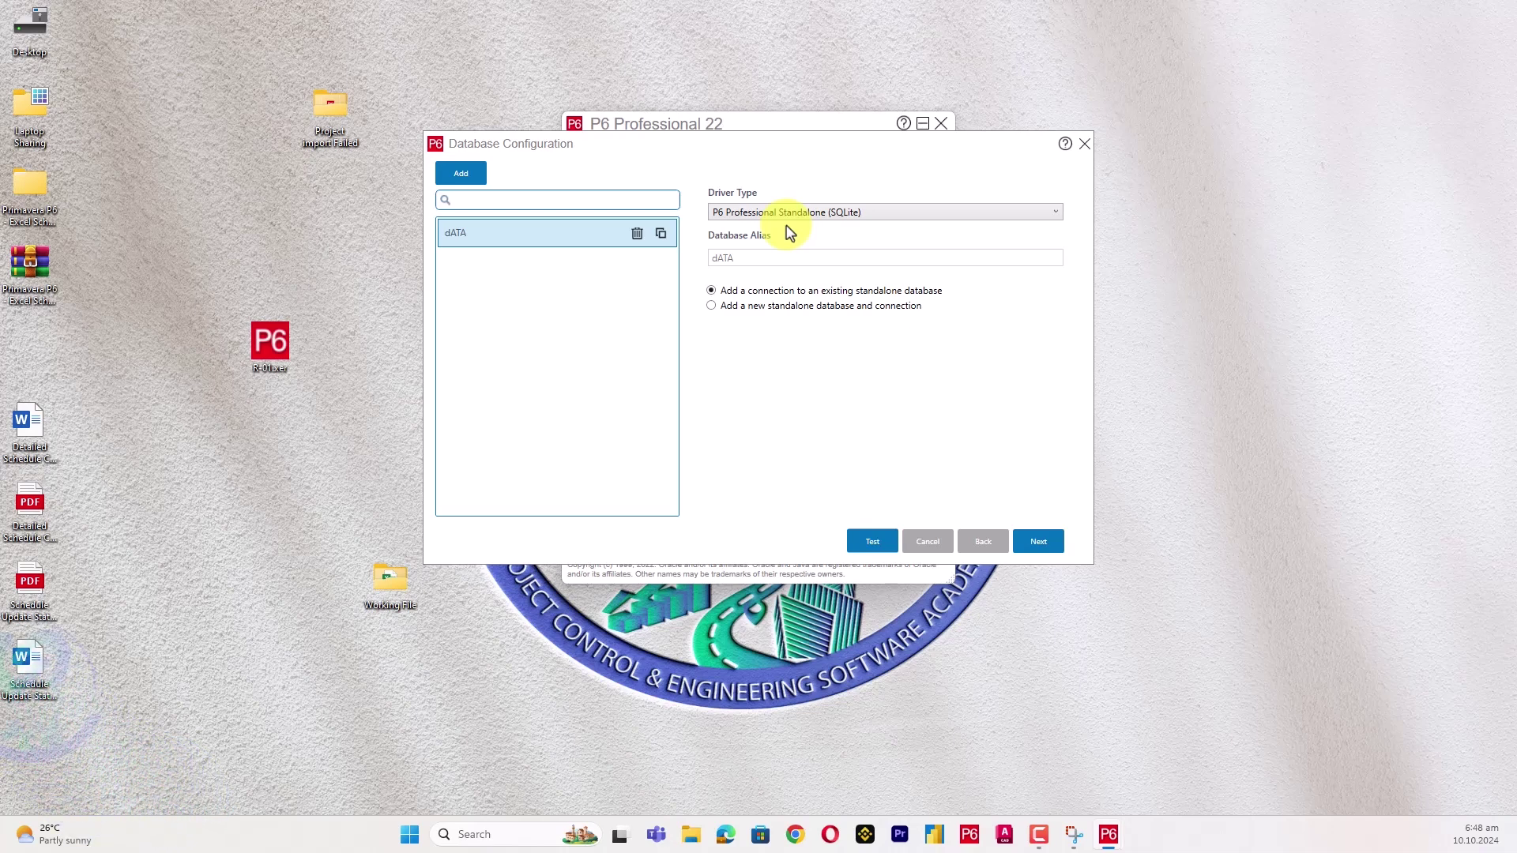
click(831, 212)
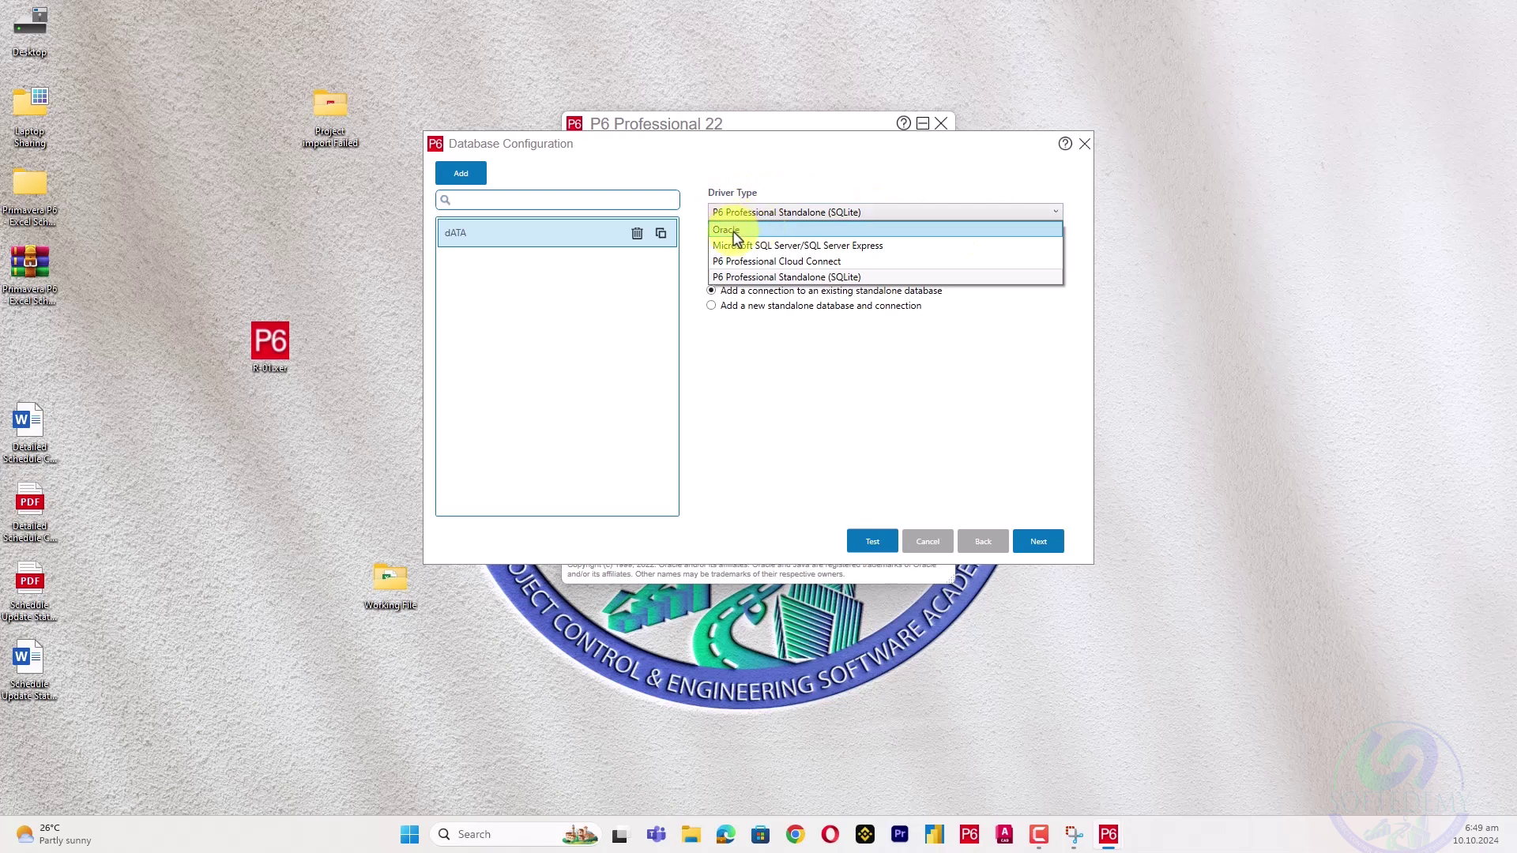
click(725, 276)
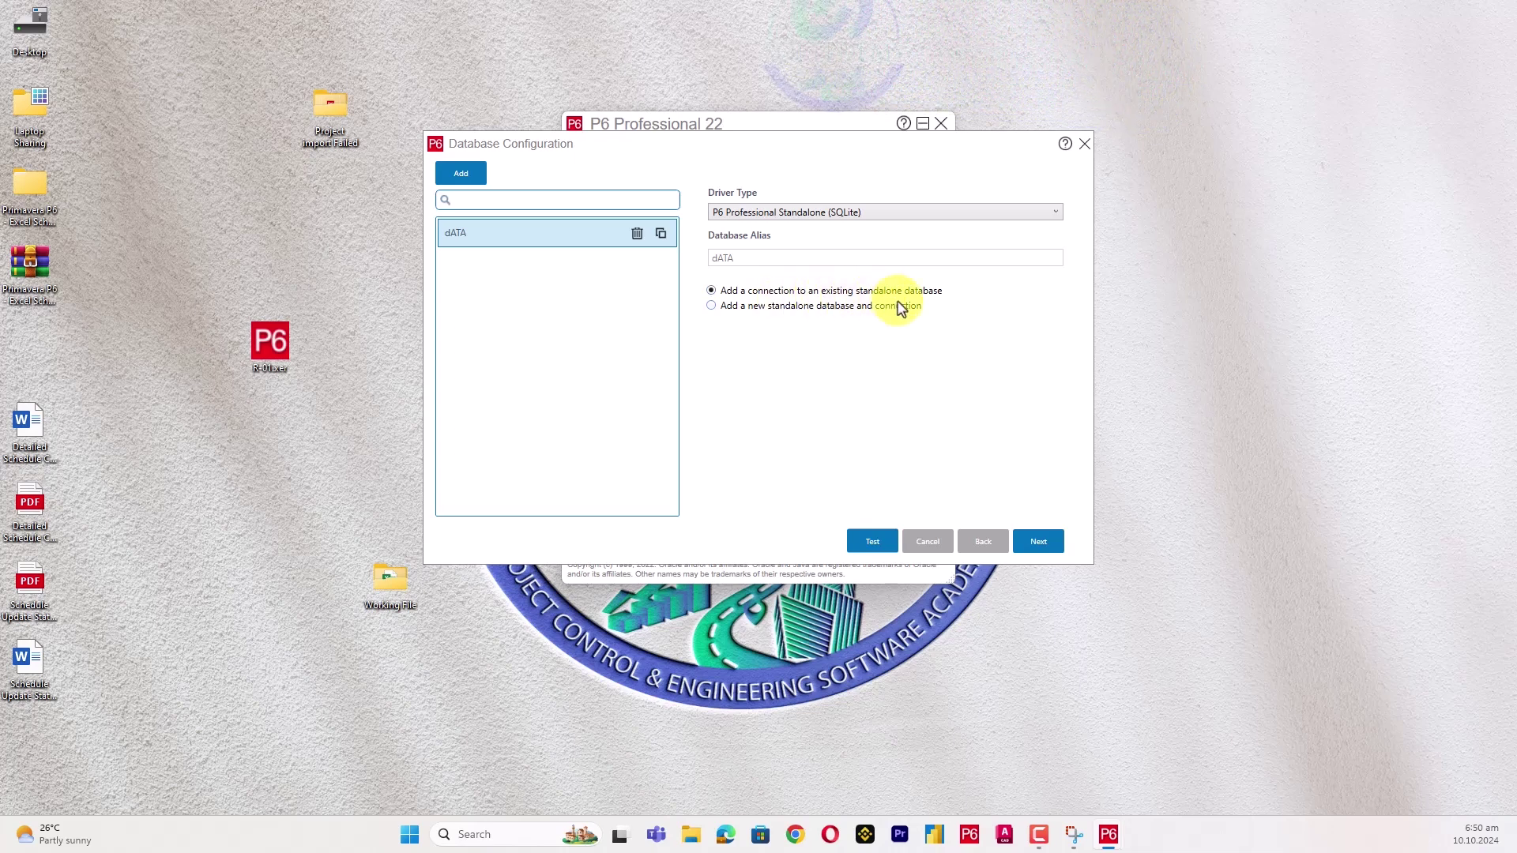
click(1054, 545)
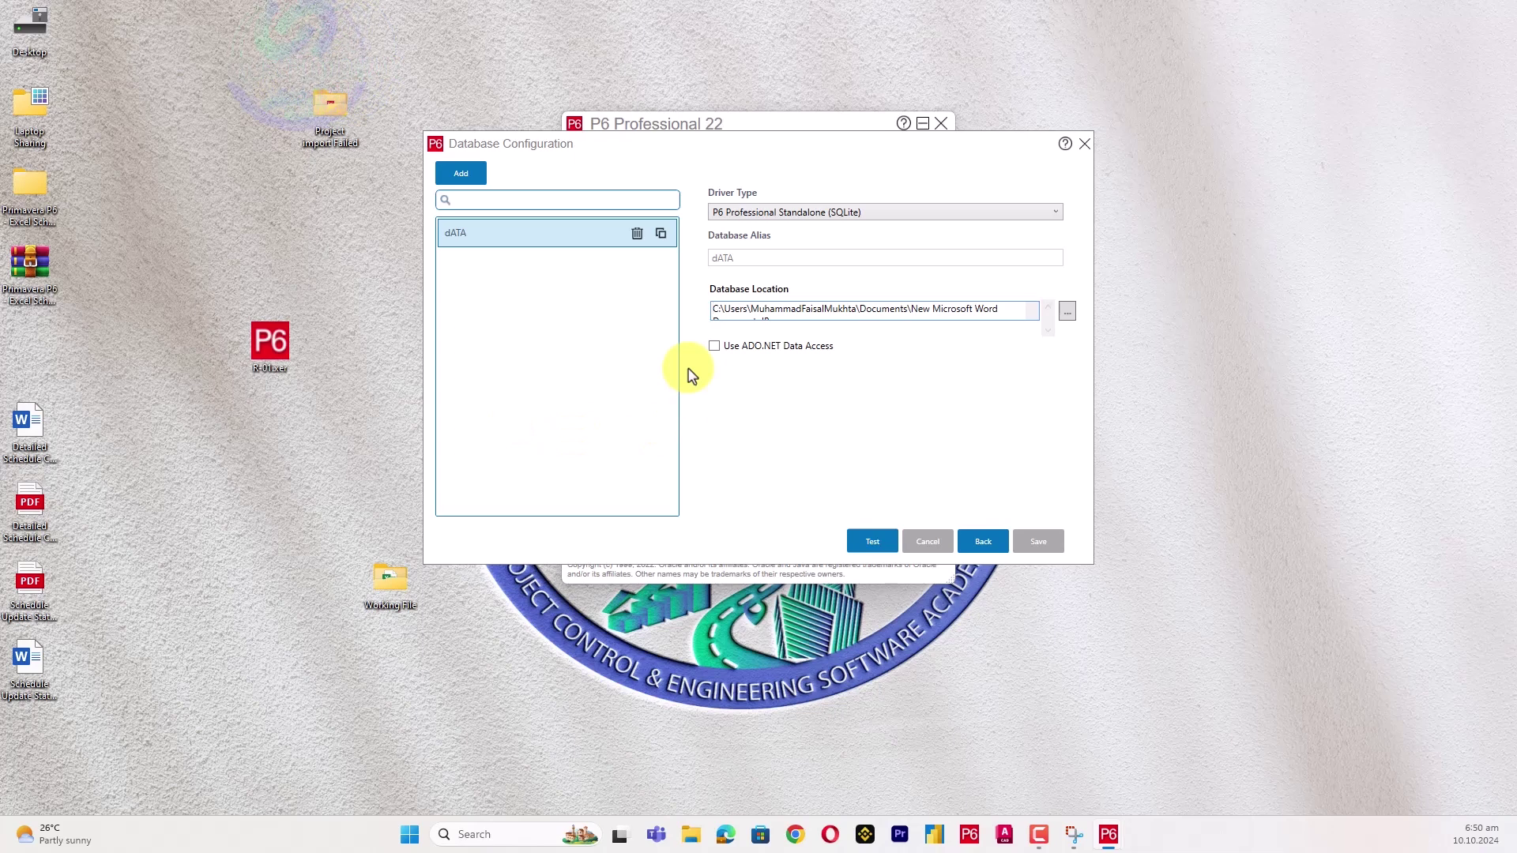
click(1067, 312)
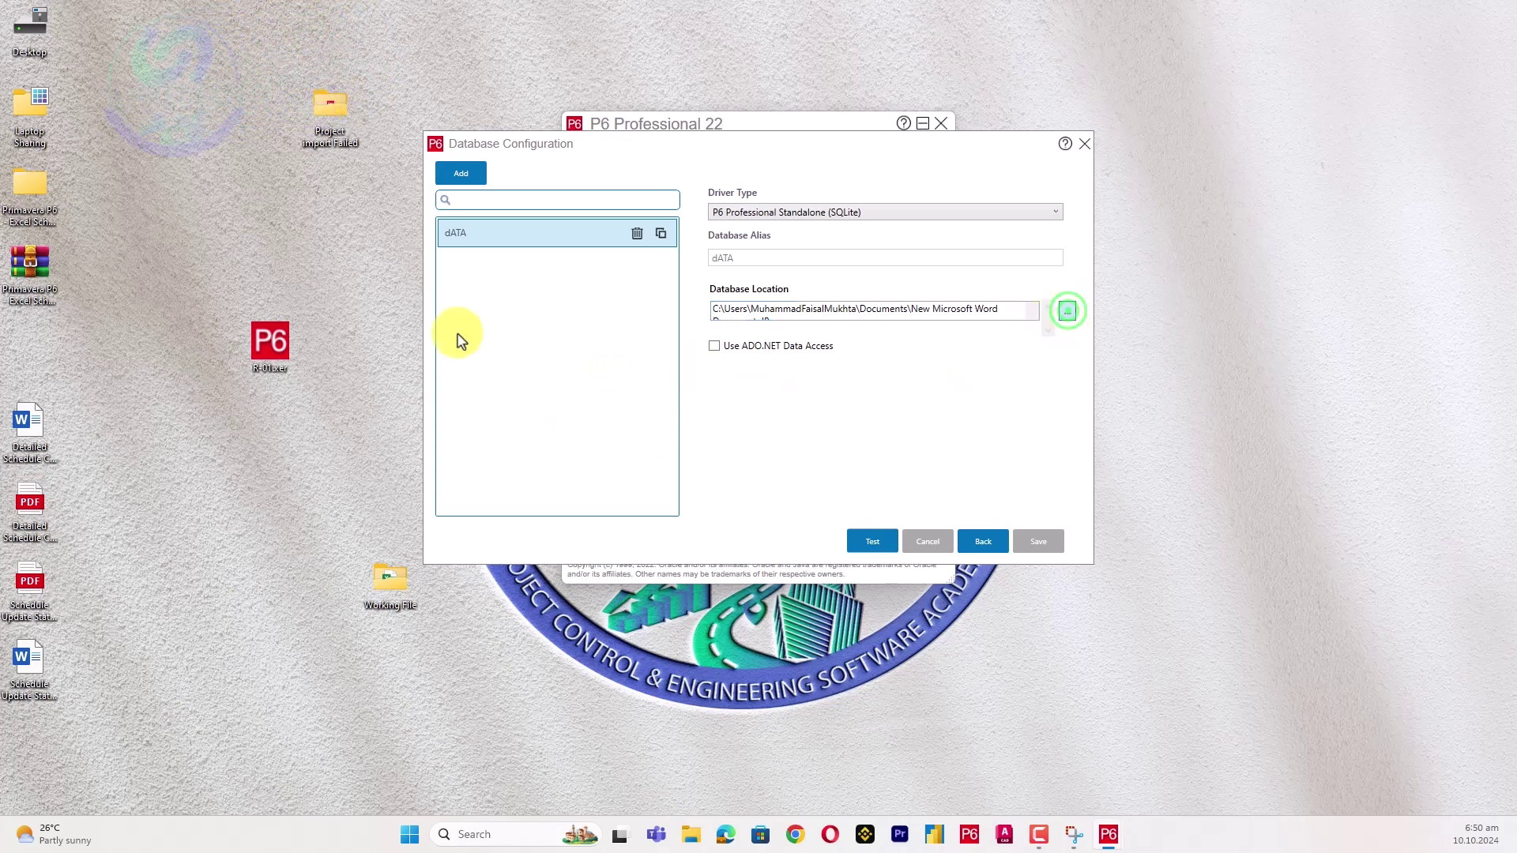
click(1160, 143)
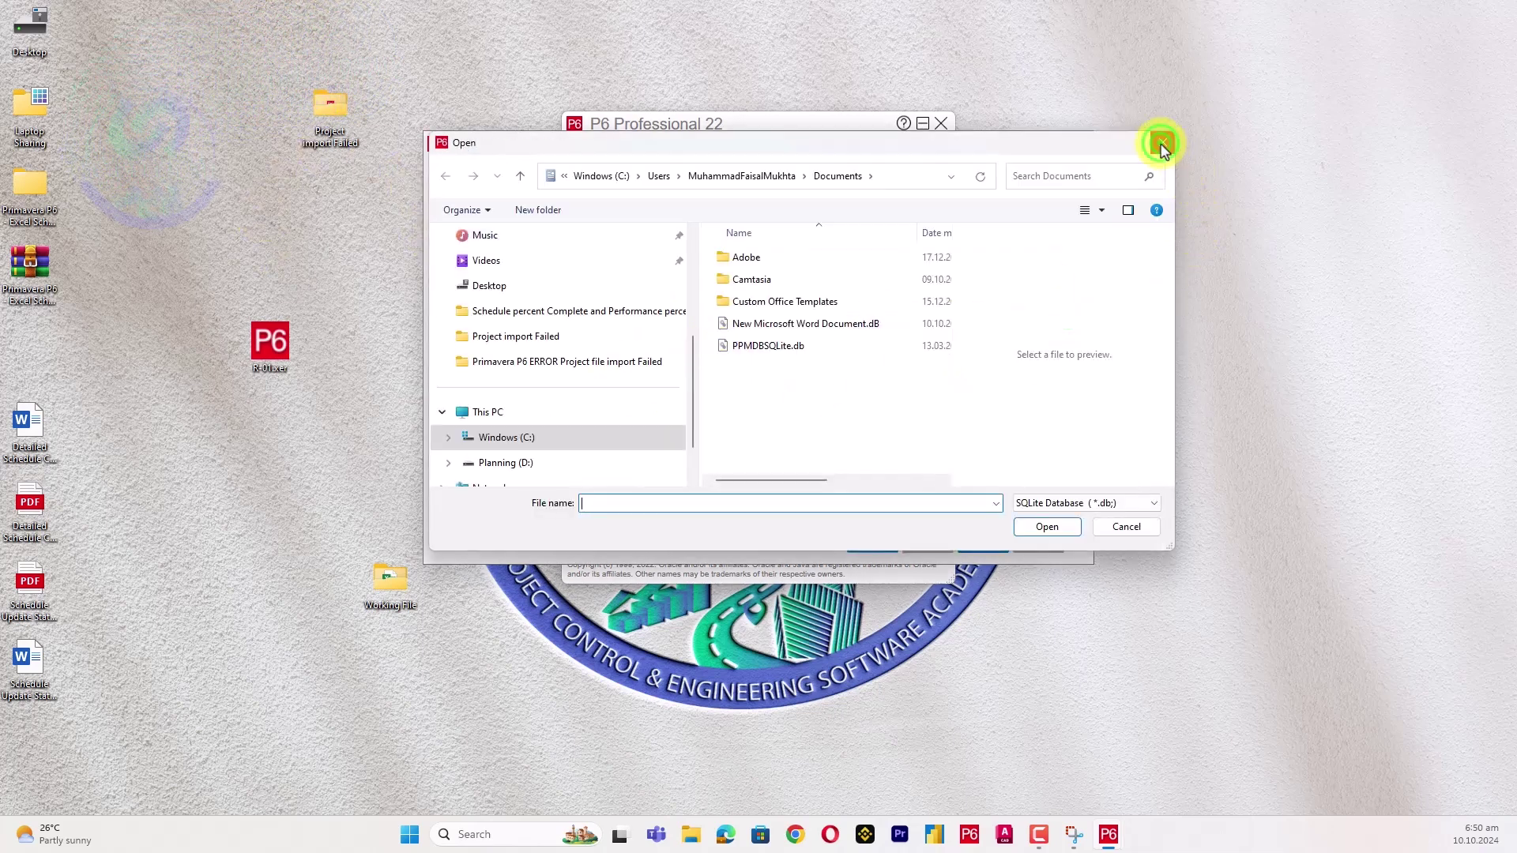
click(982, 541)
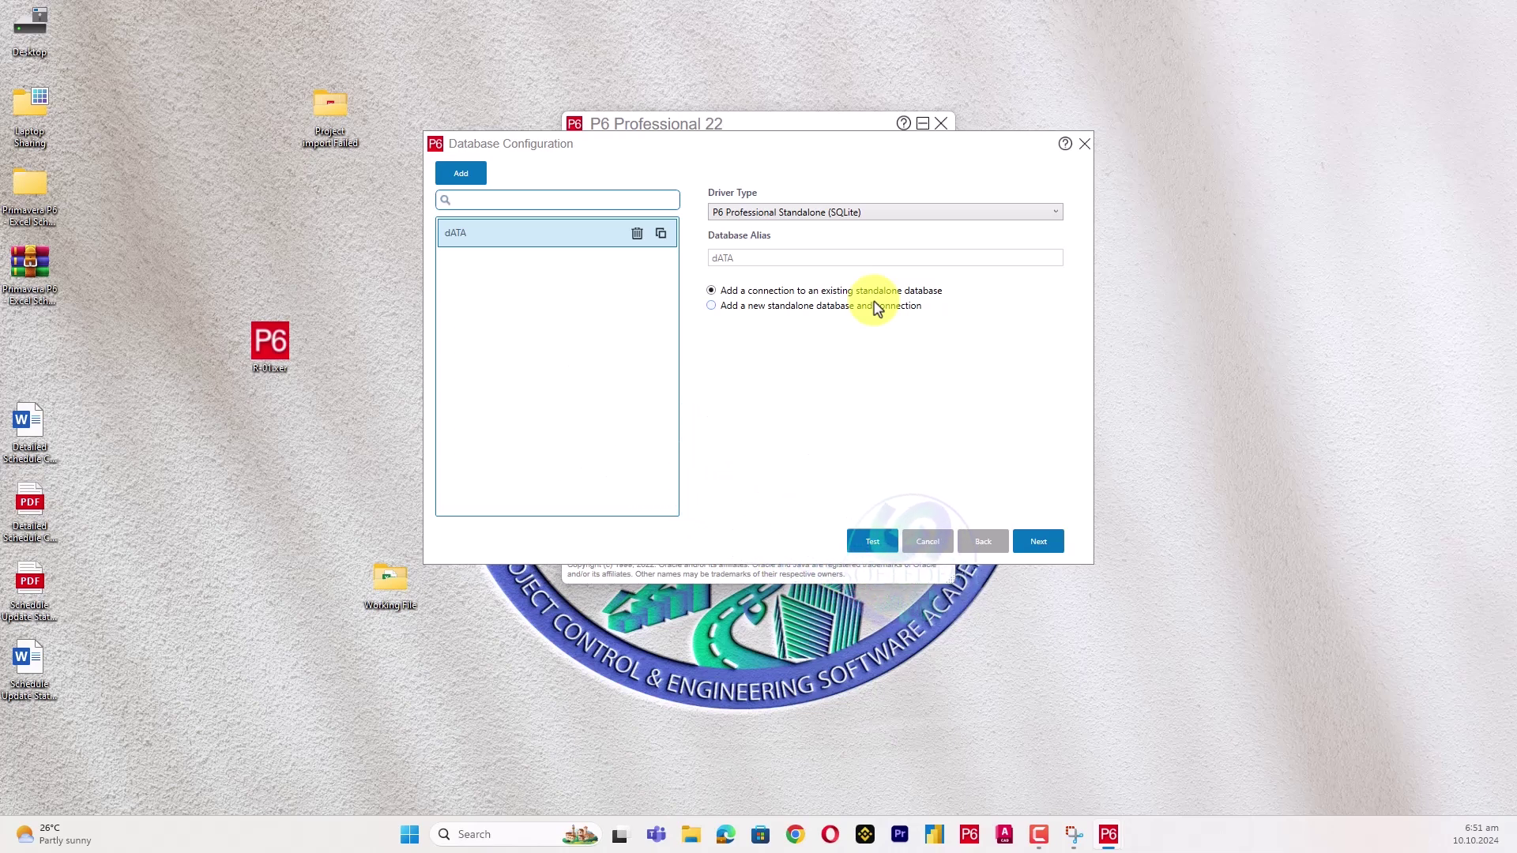
- Set the dATA alias's database location to PPMDBSQLite.db in Documents and save the alias
click(1038, 541)
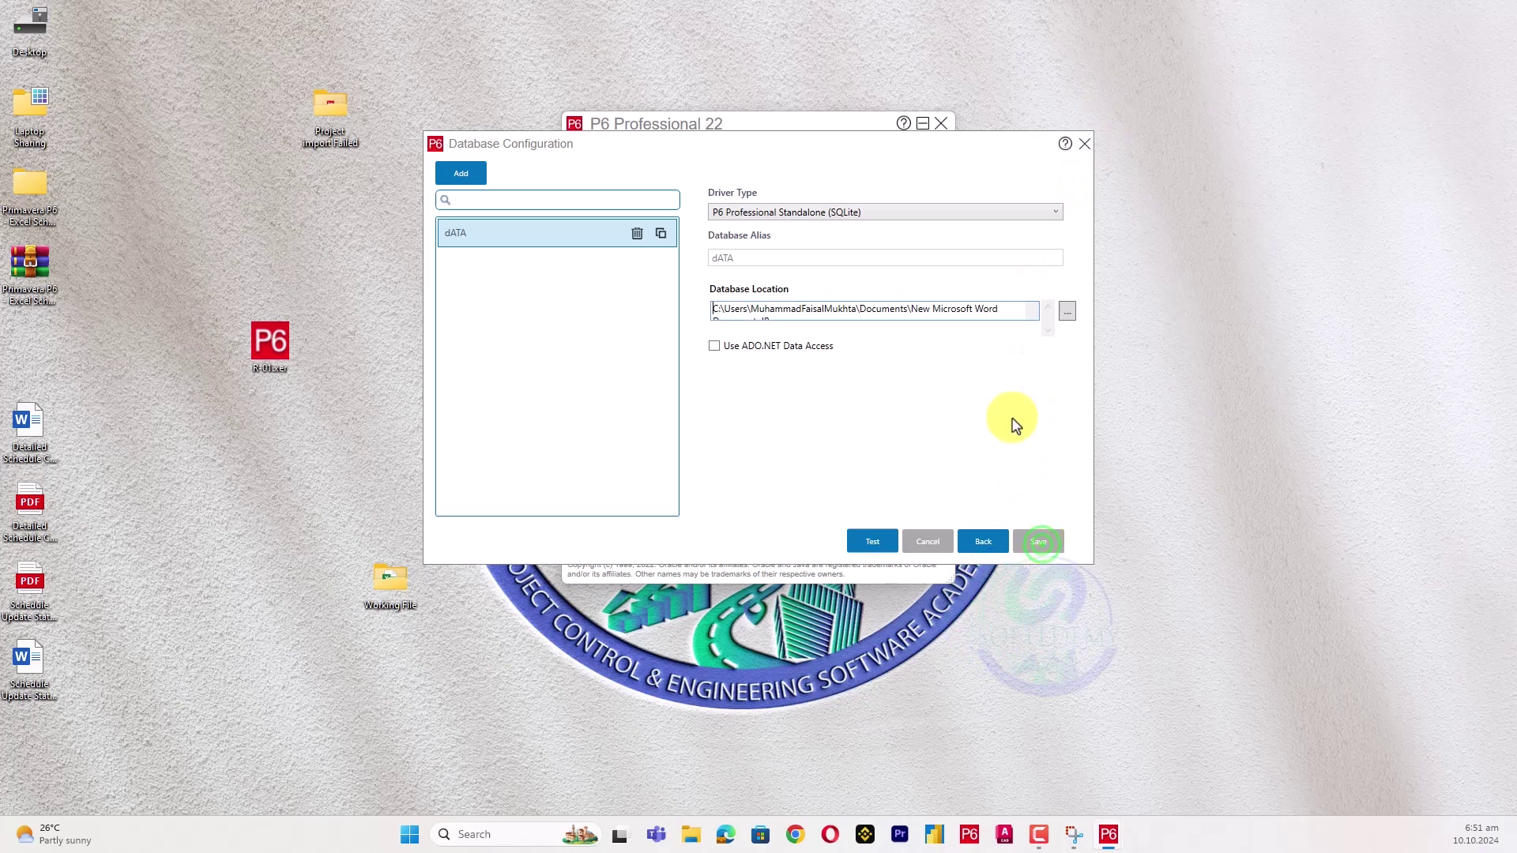
click(1065, 311)
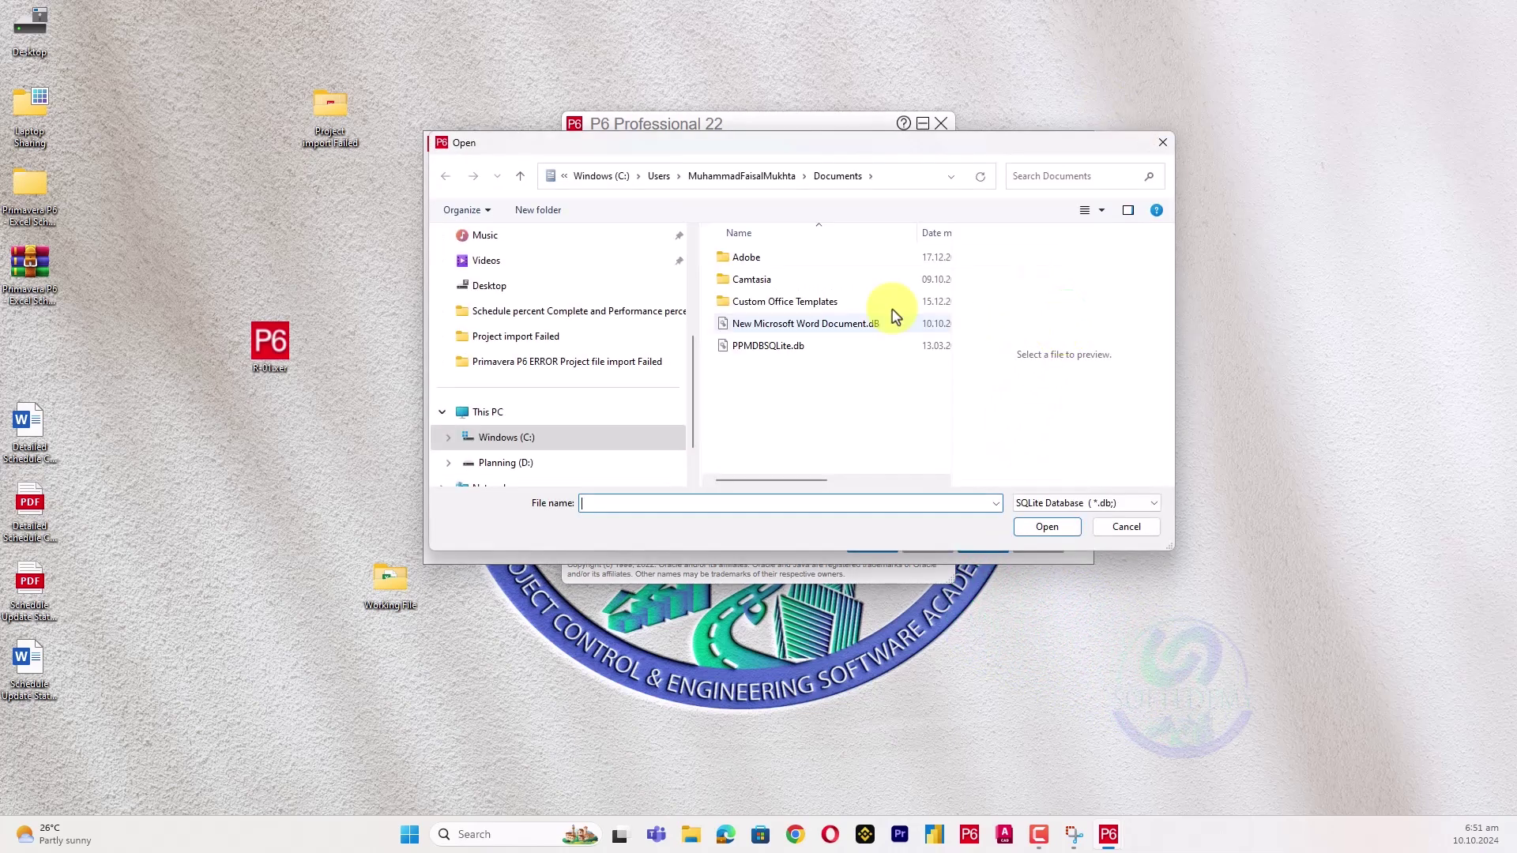
click(779, 349)
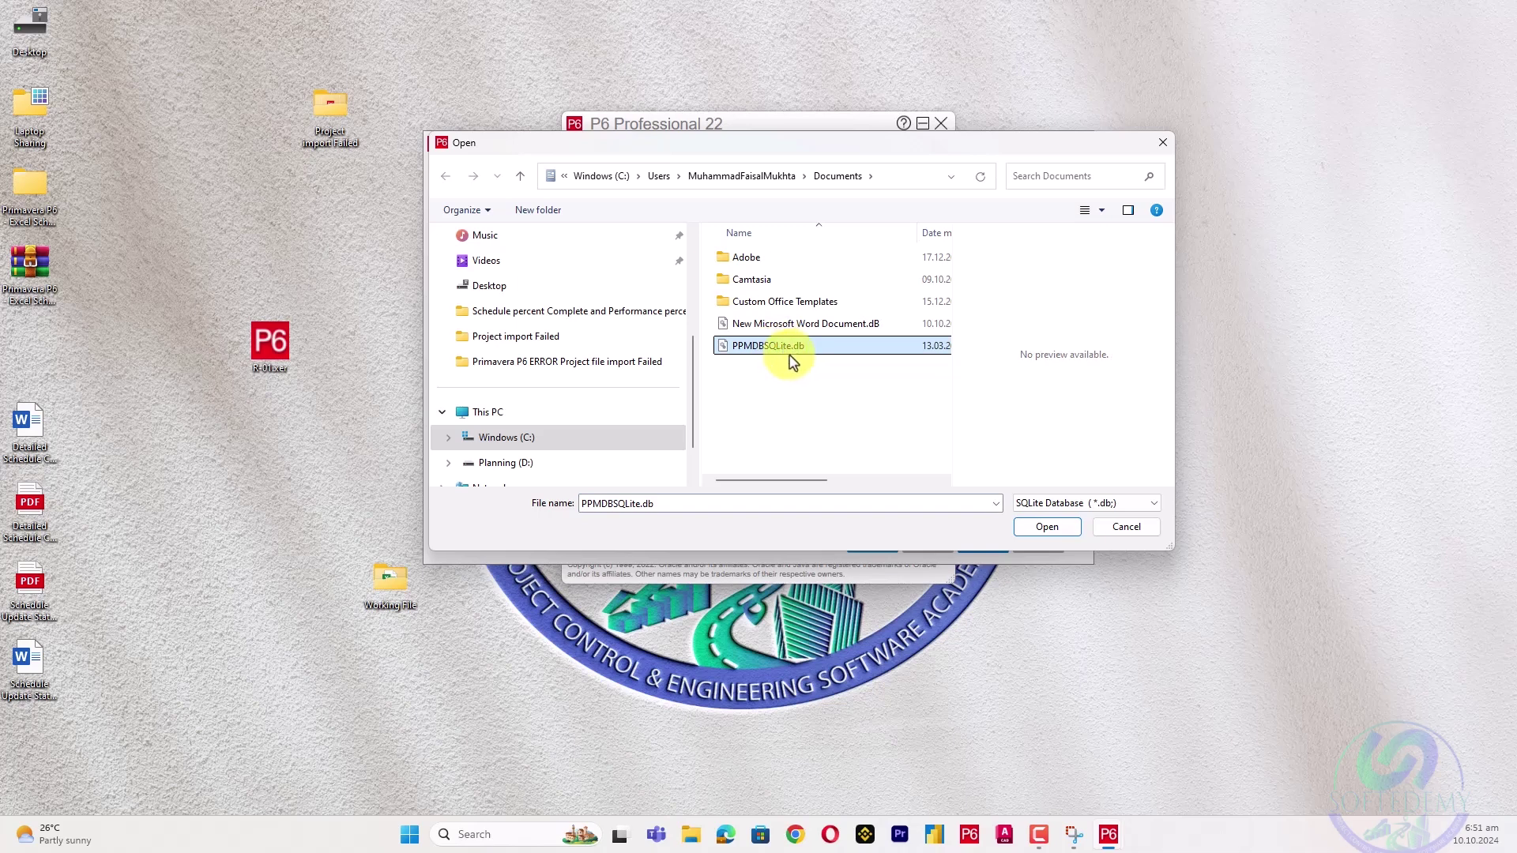
drag(799, 484, 907, 483)
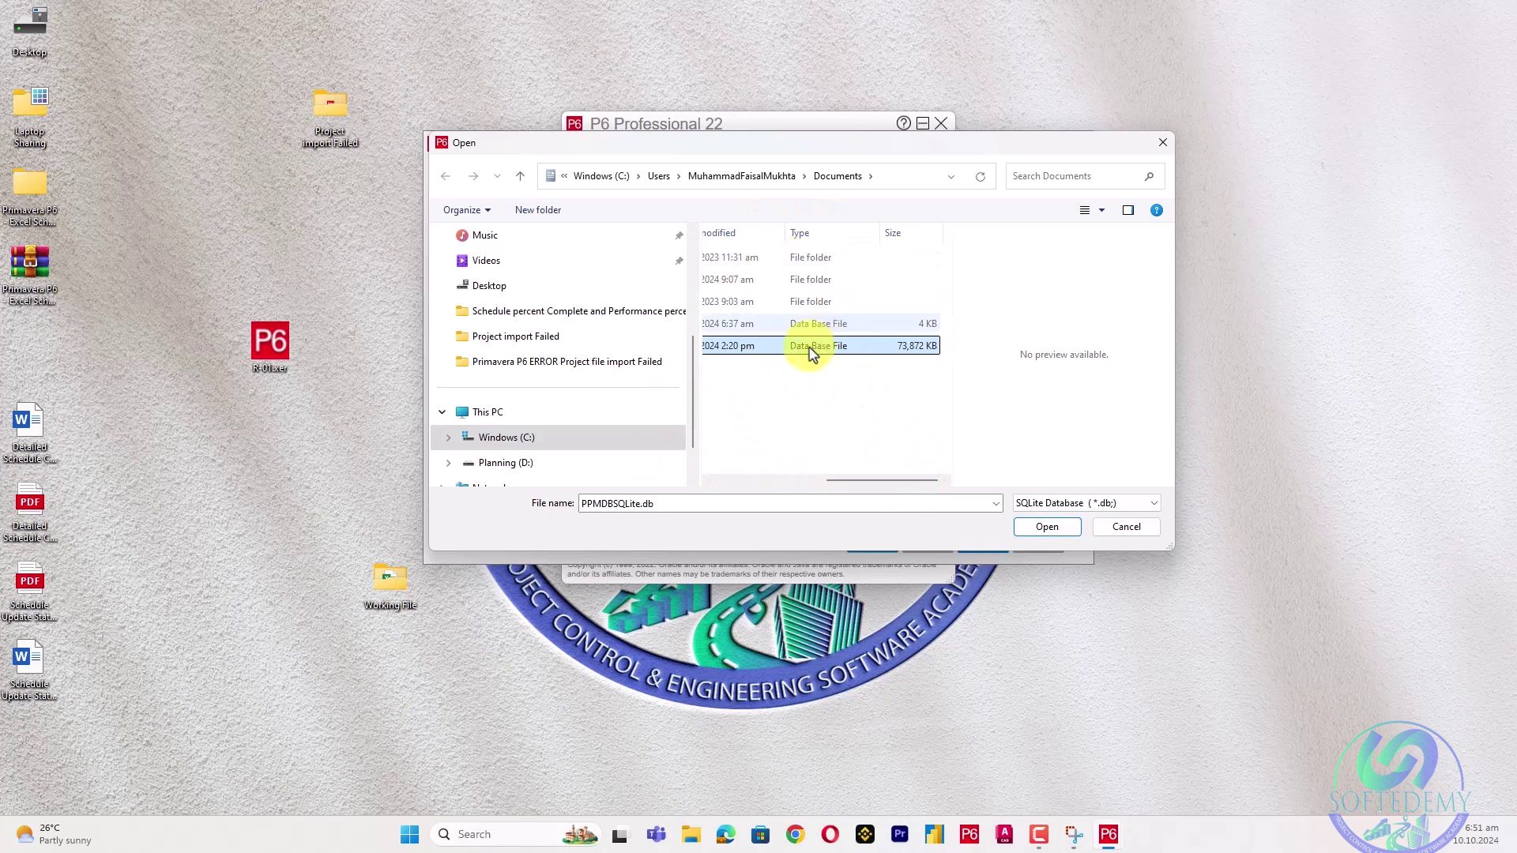
drag(872, 480, 739, 480)
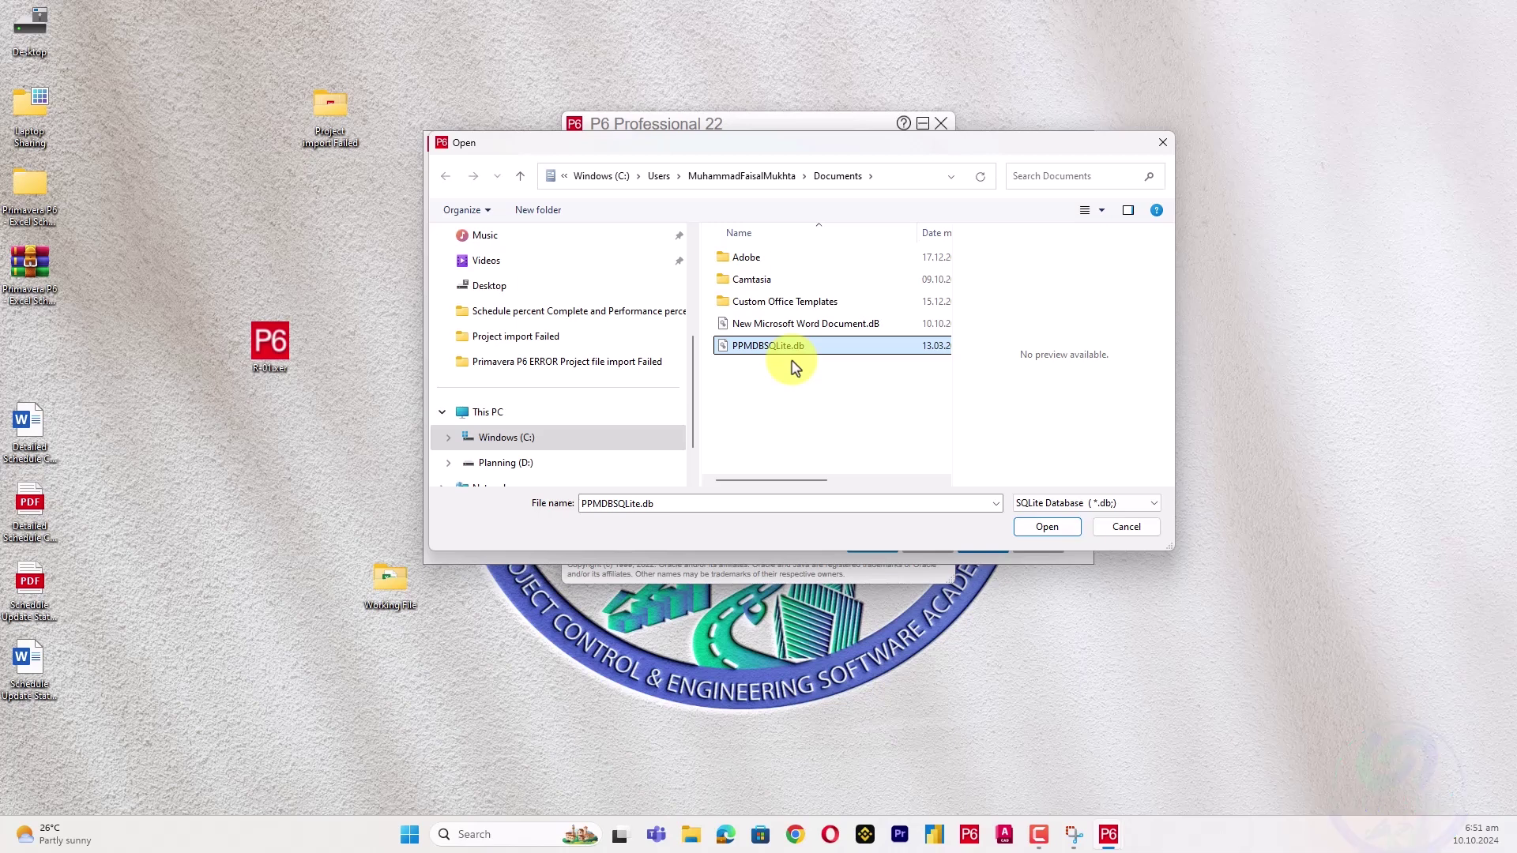
click(1047, 527)
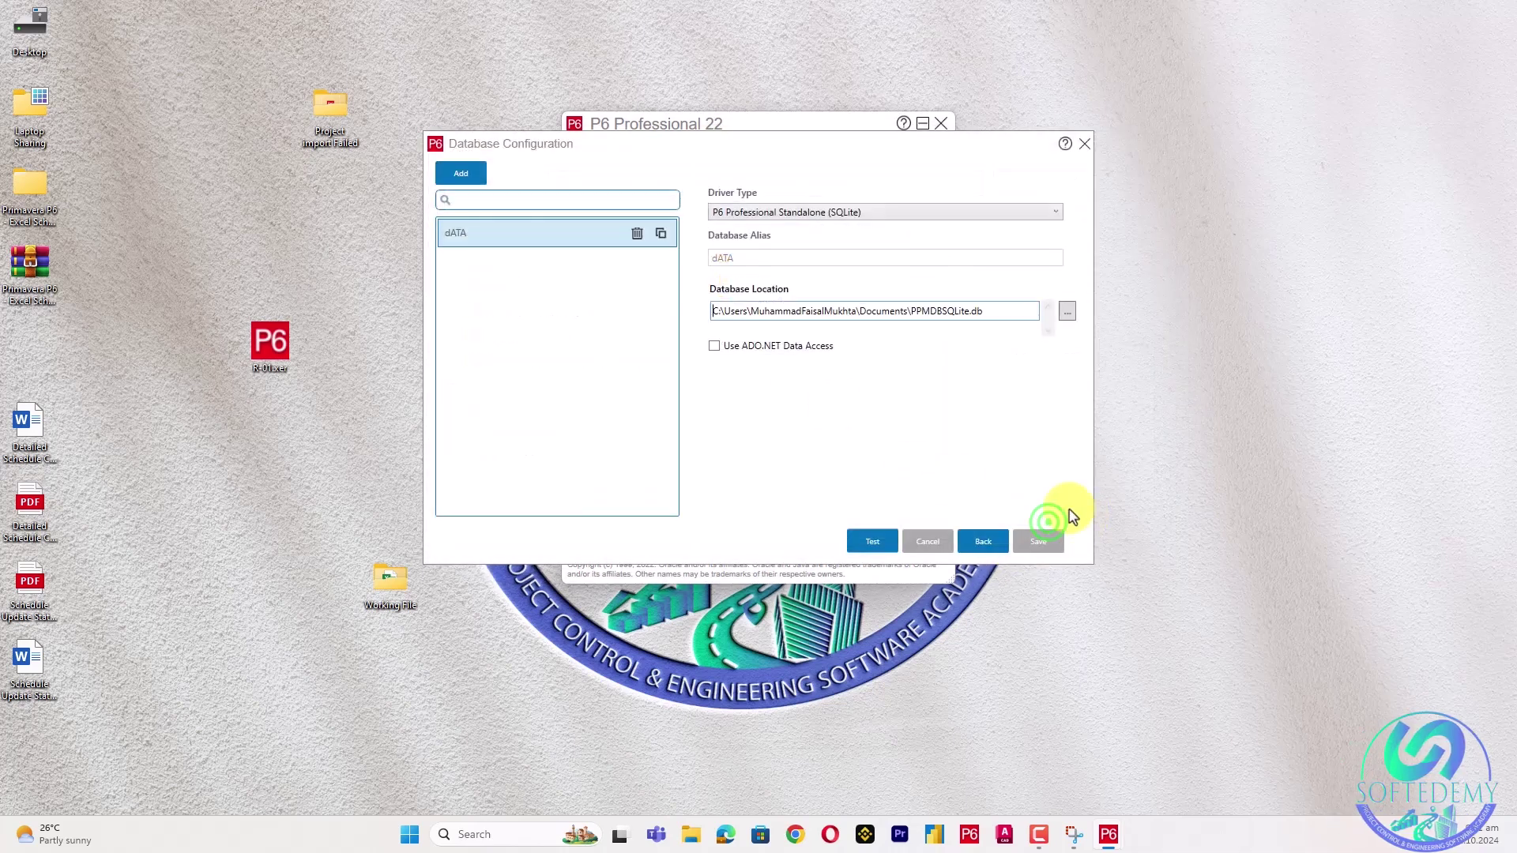
click(1068, 315)
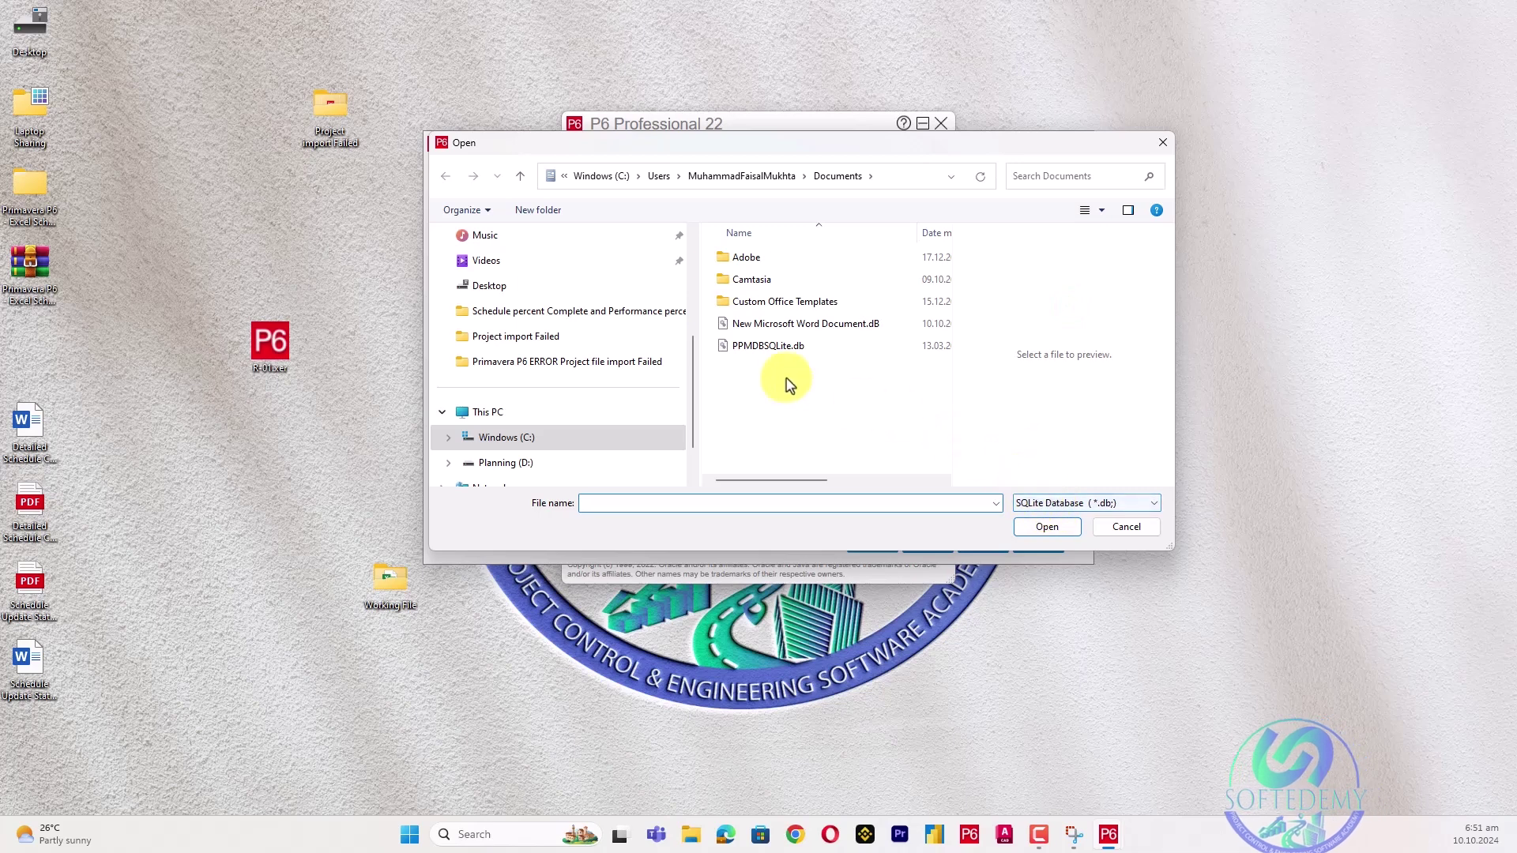
click(790, 346)
click(1054, 531)
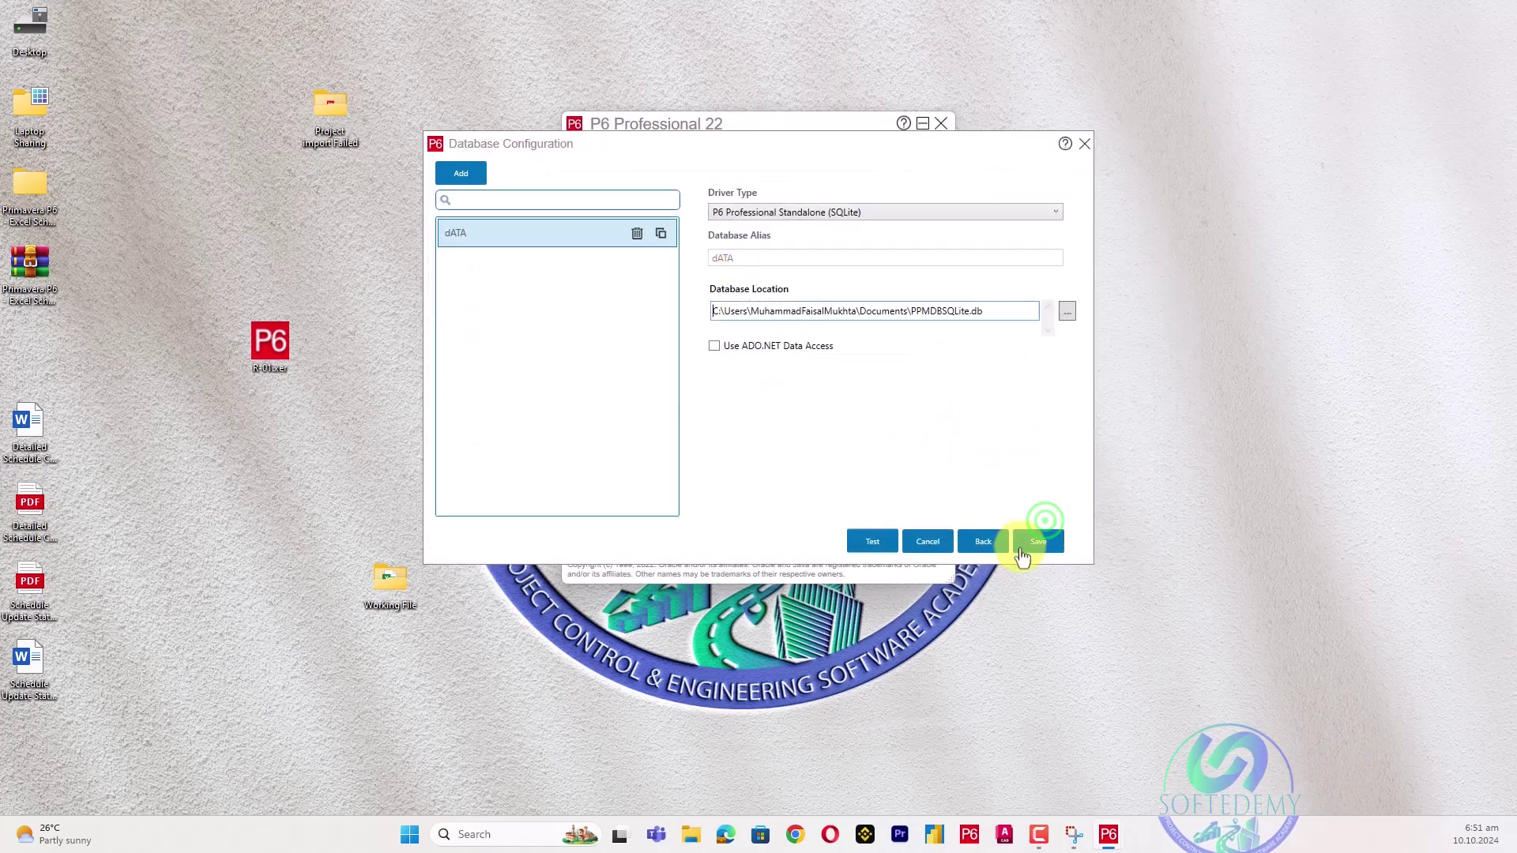
click(1039, 544)
- Dismiss the alias-saved confirmation, close Database Configuration, and select the login name field text
click(786, 463)
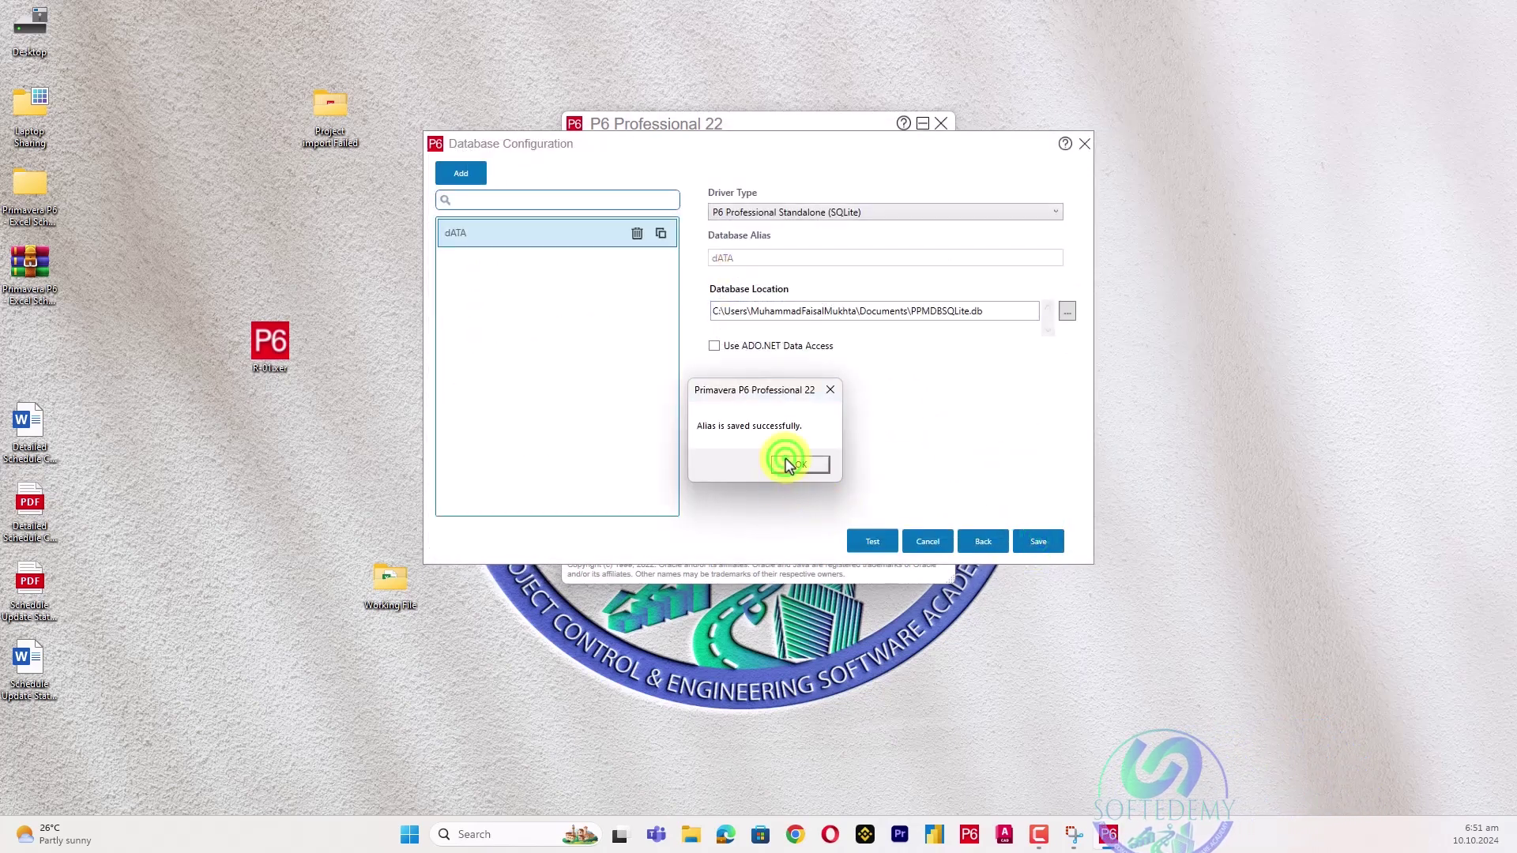
click(1085, 143)
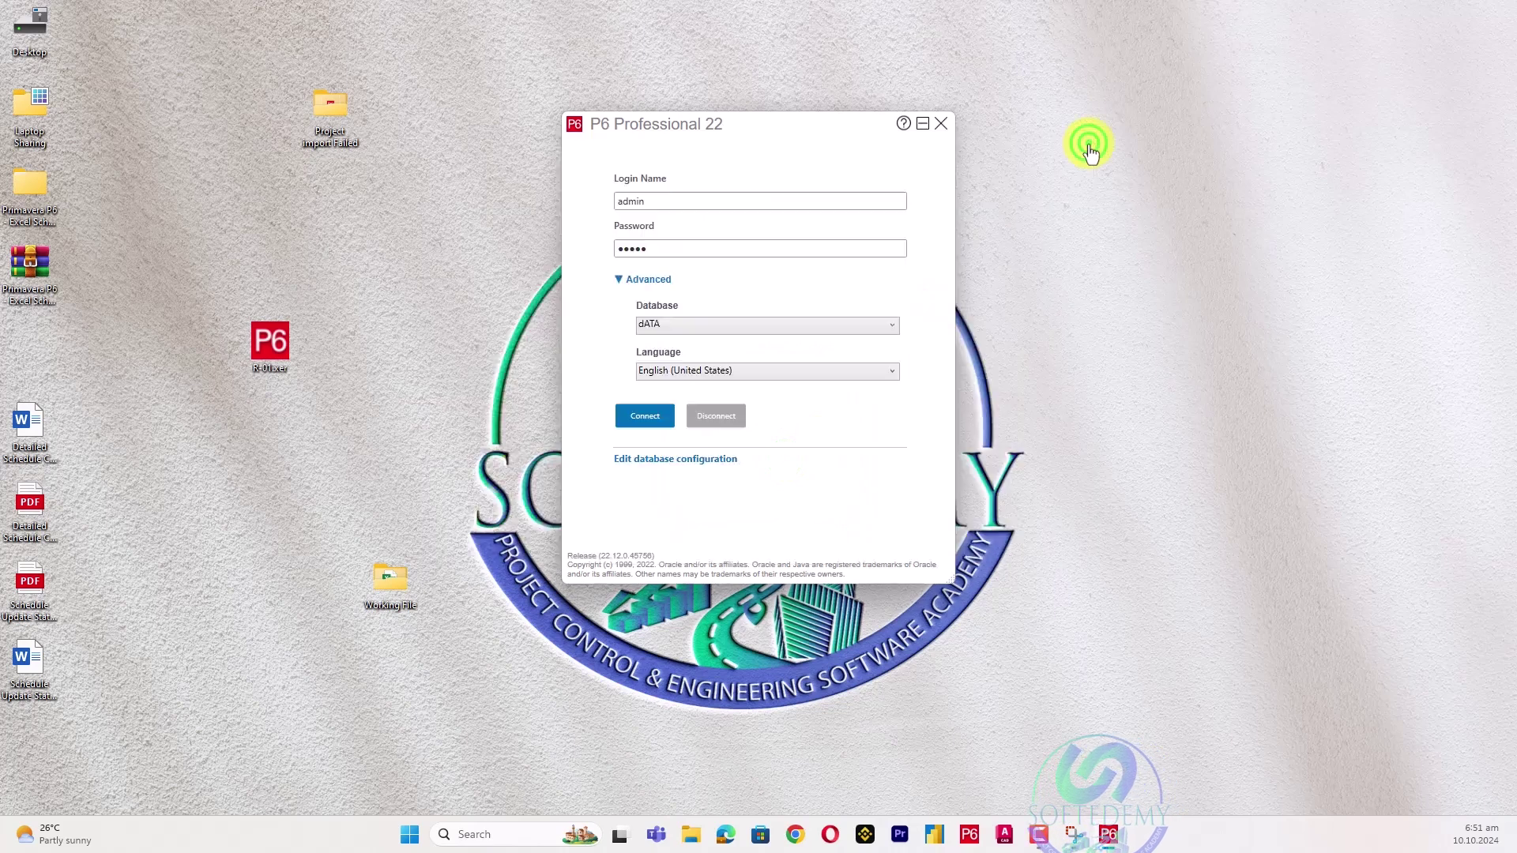
double_click(676, 205)
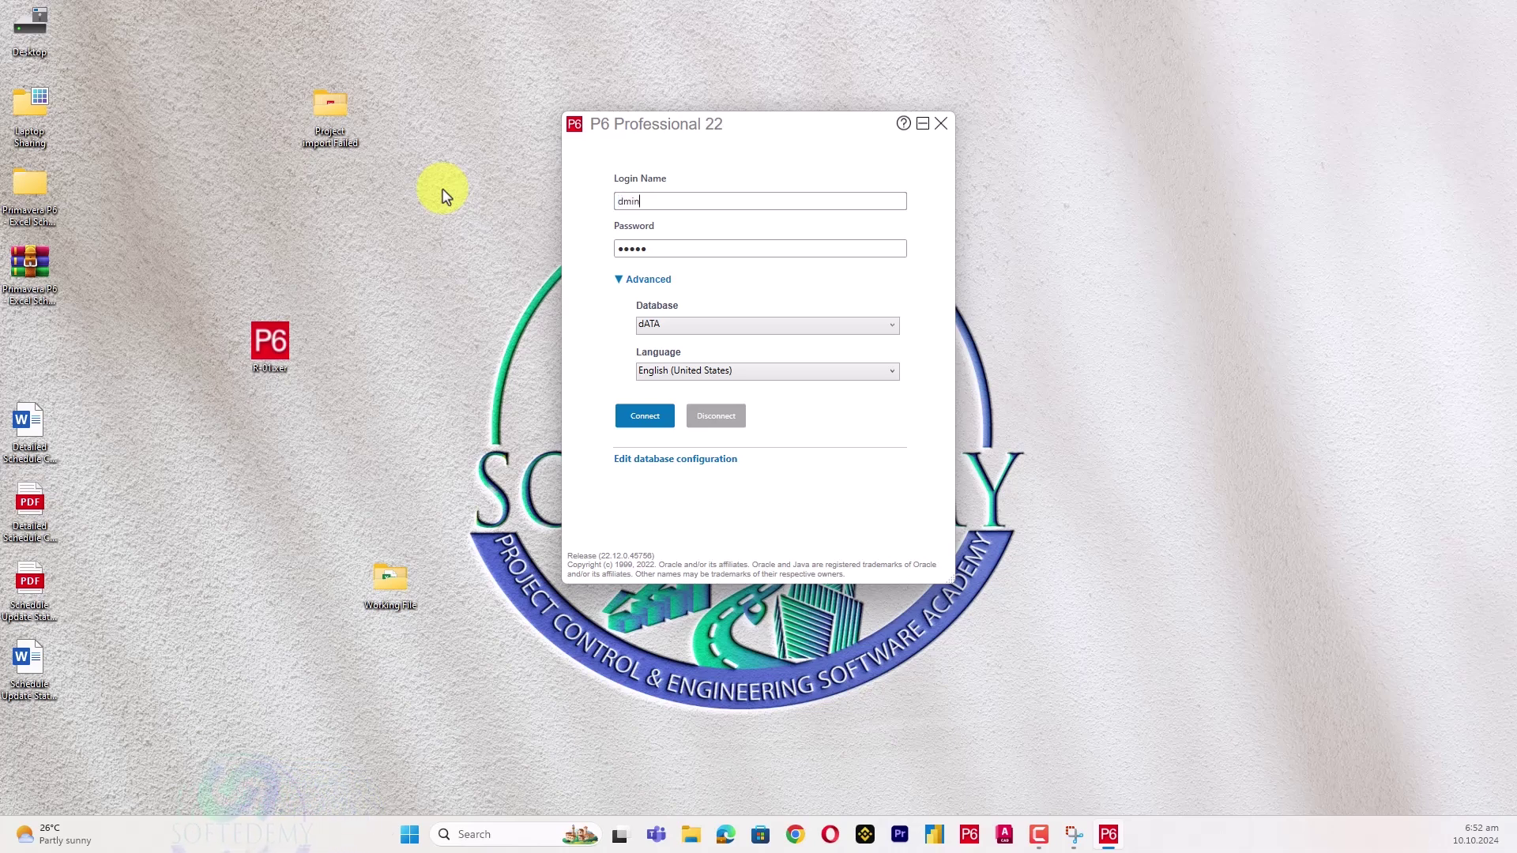
- Re-enter the administrator credentials and connect to dATA, which reports a PPMDB 2212/2312 version mismatch
text(d)
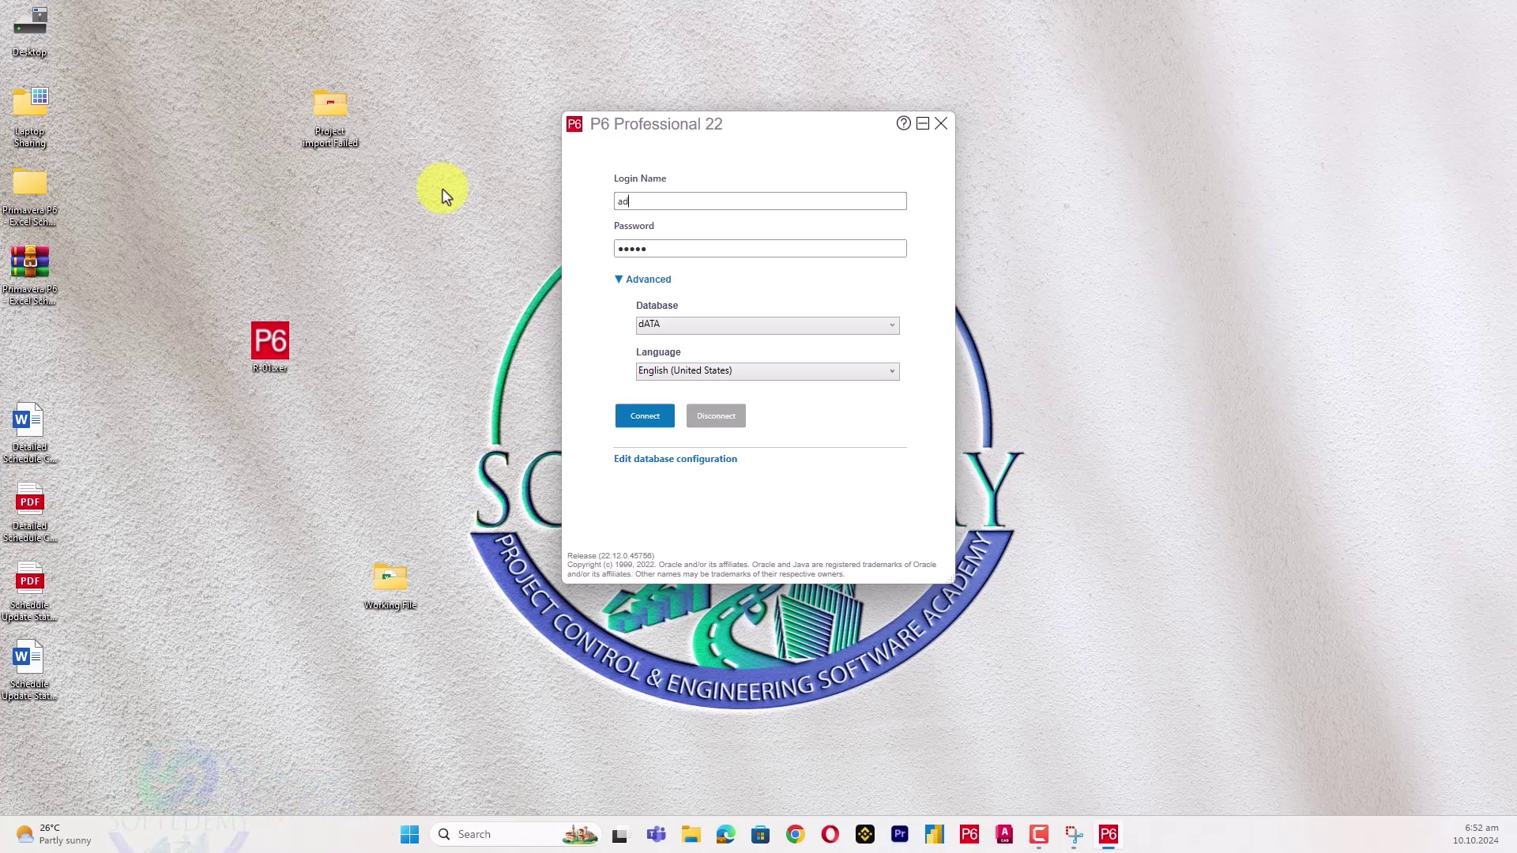
text(min)
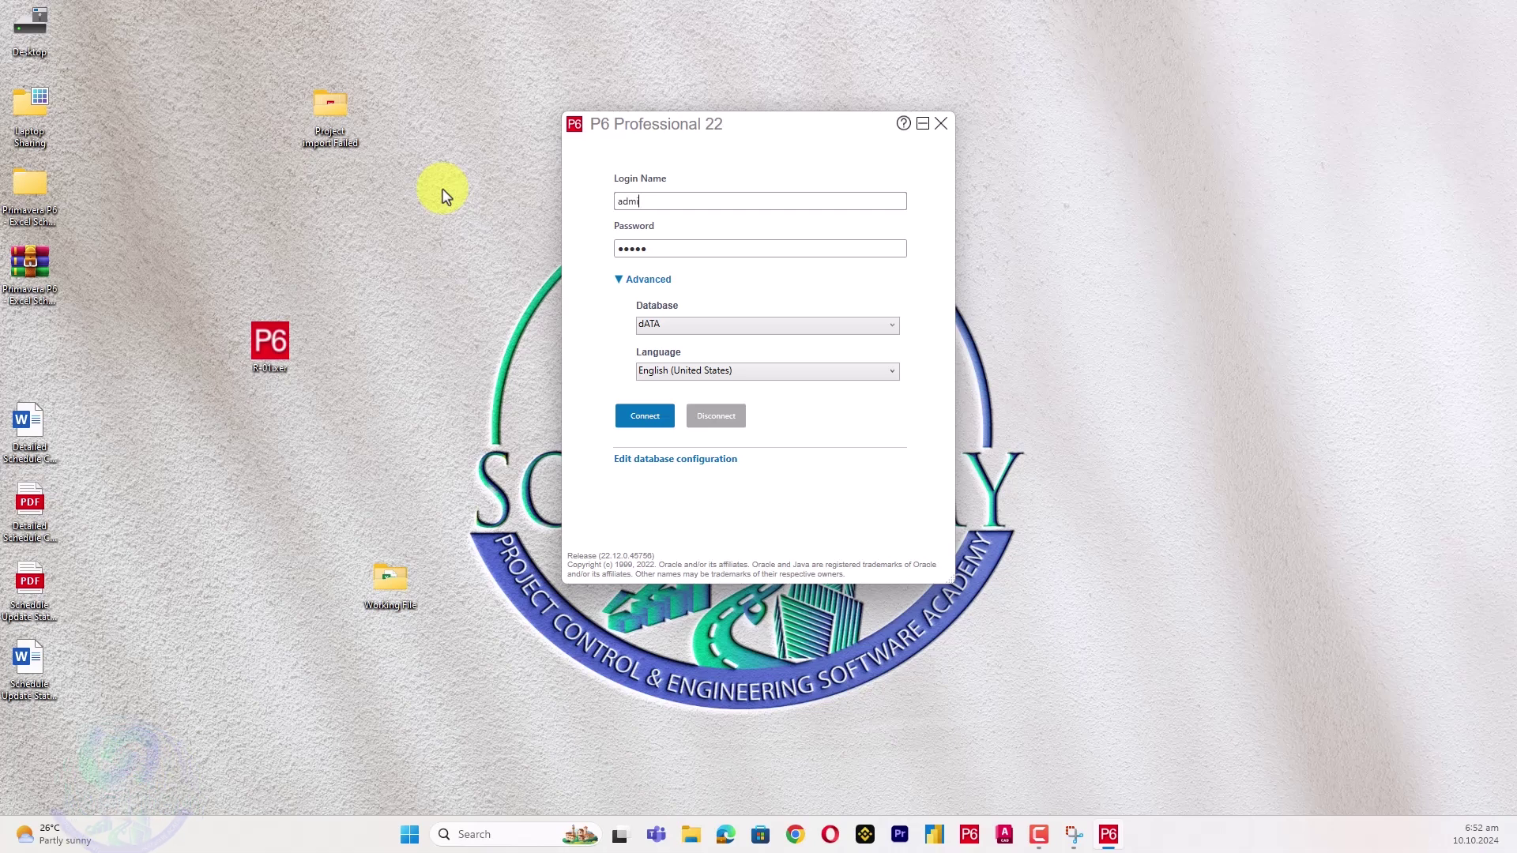
double_click(707, 246)
text(adm)
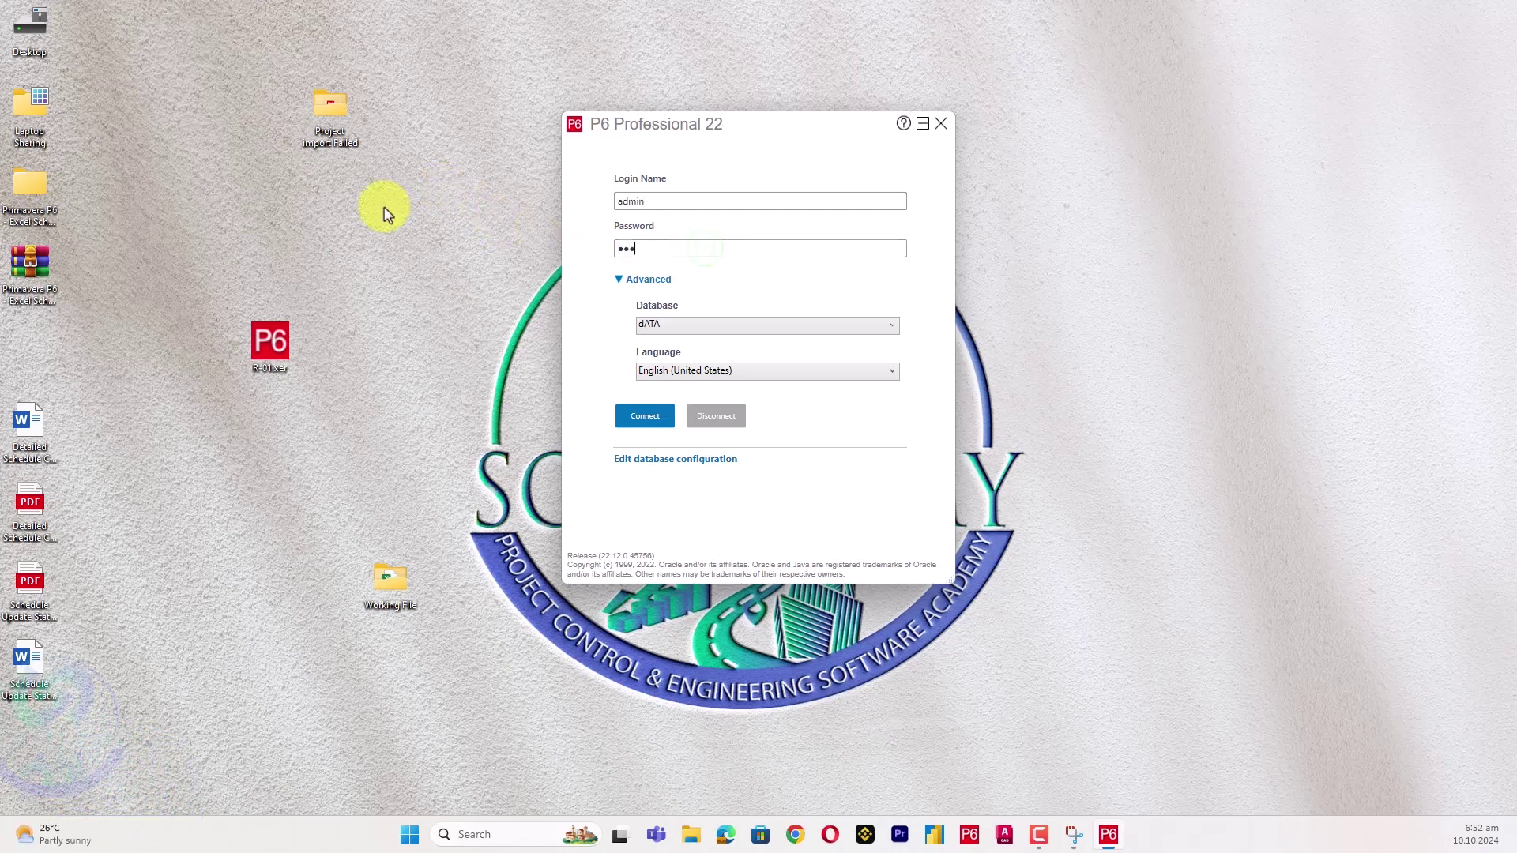
text(in)
click(660, 423)
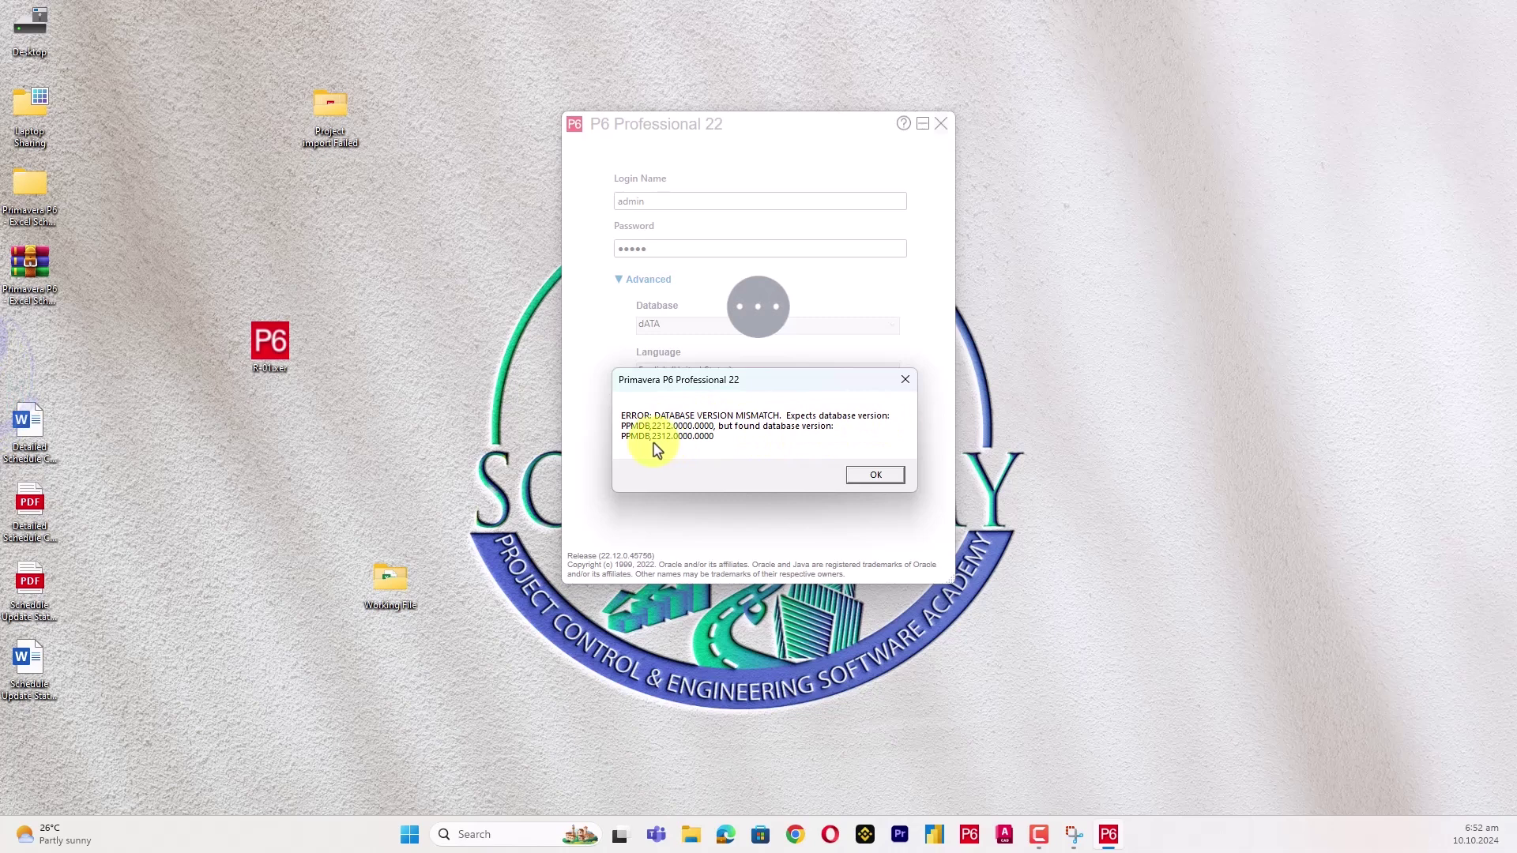
- Dismiss the mismatch error, accept the SQLite schema upgrade, and acknowledge its failure
click(881, 477)
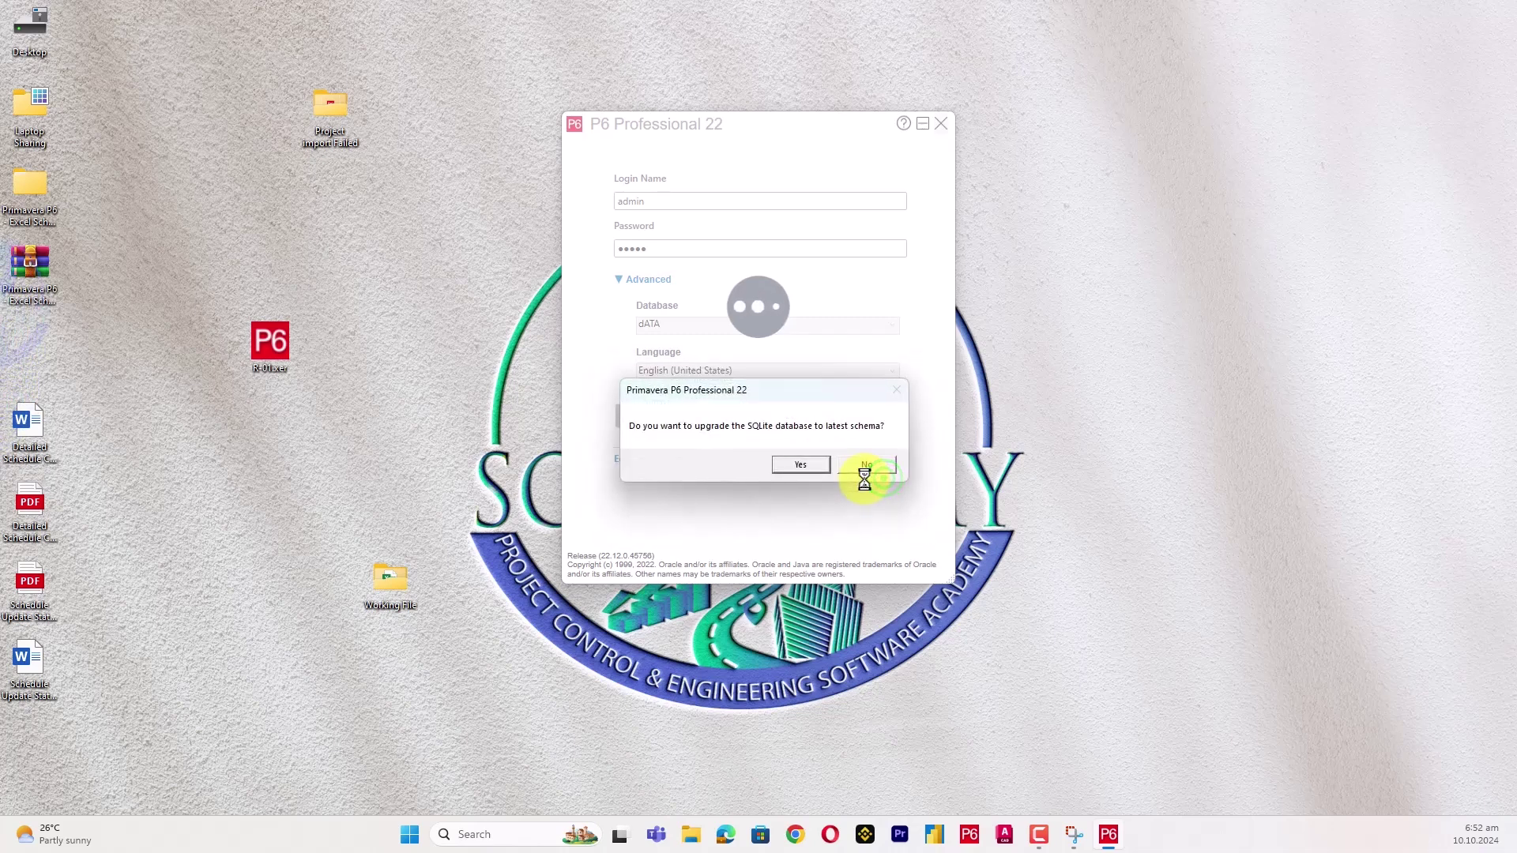
click(800, 464)
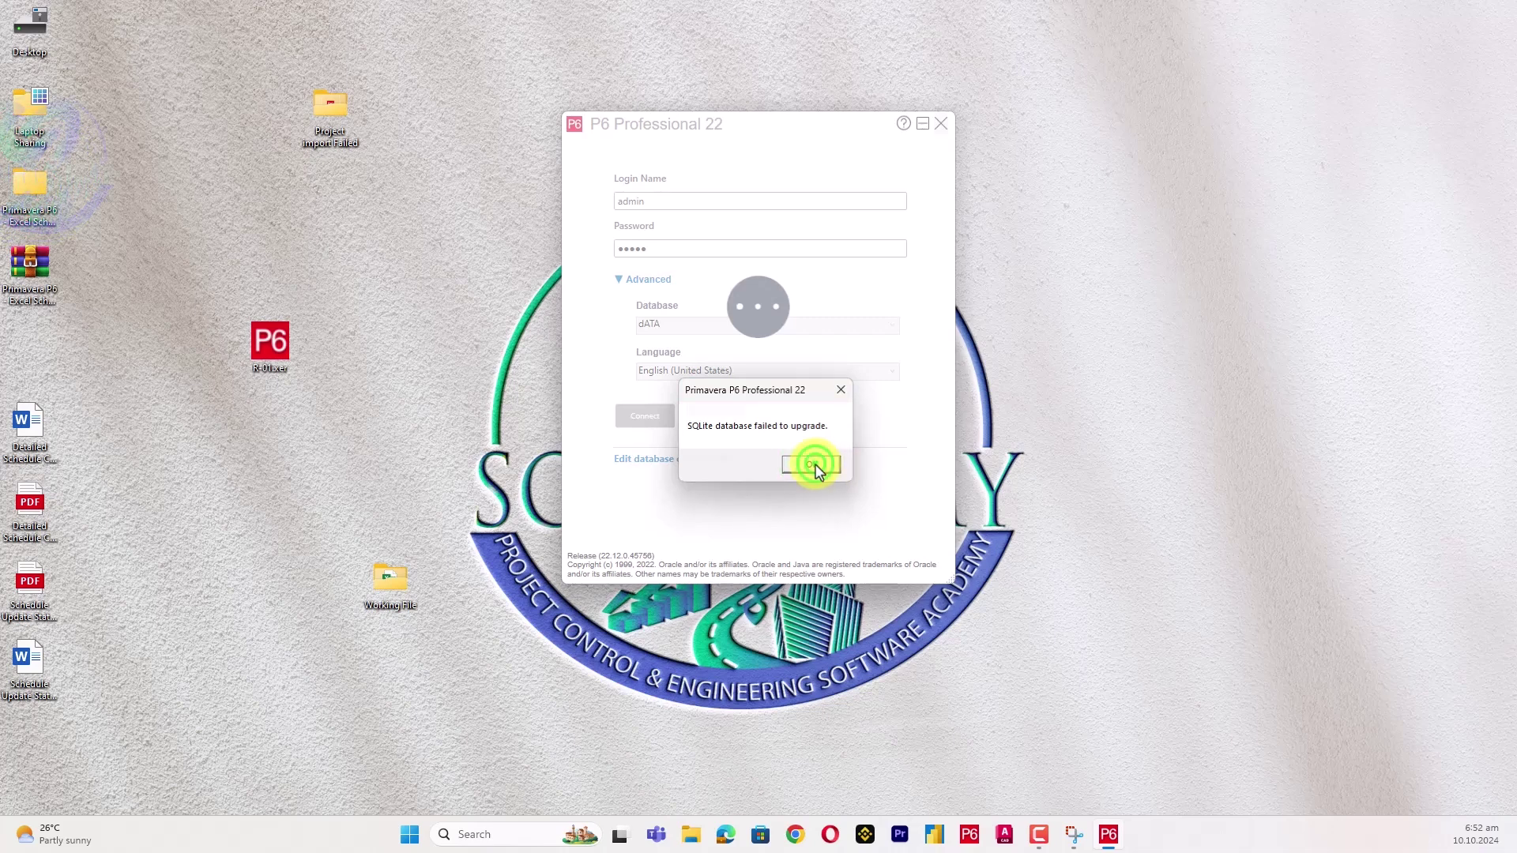
click(816, 468)
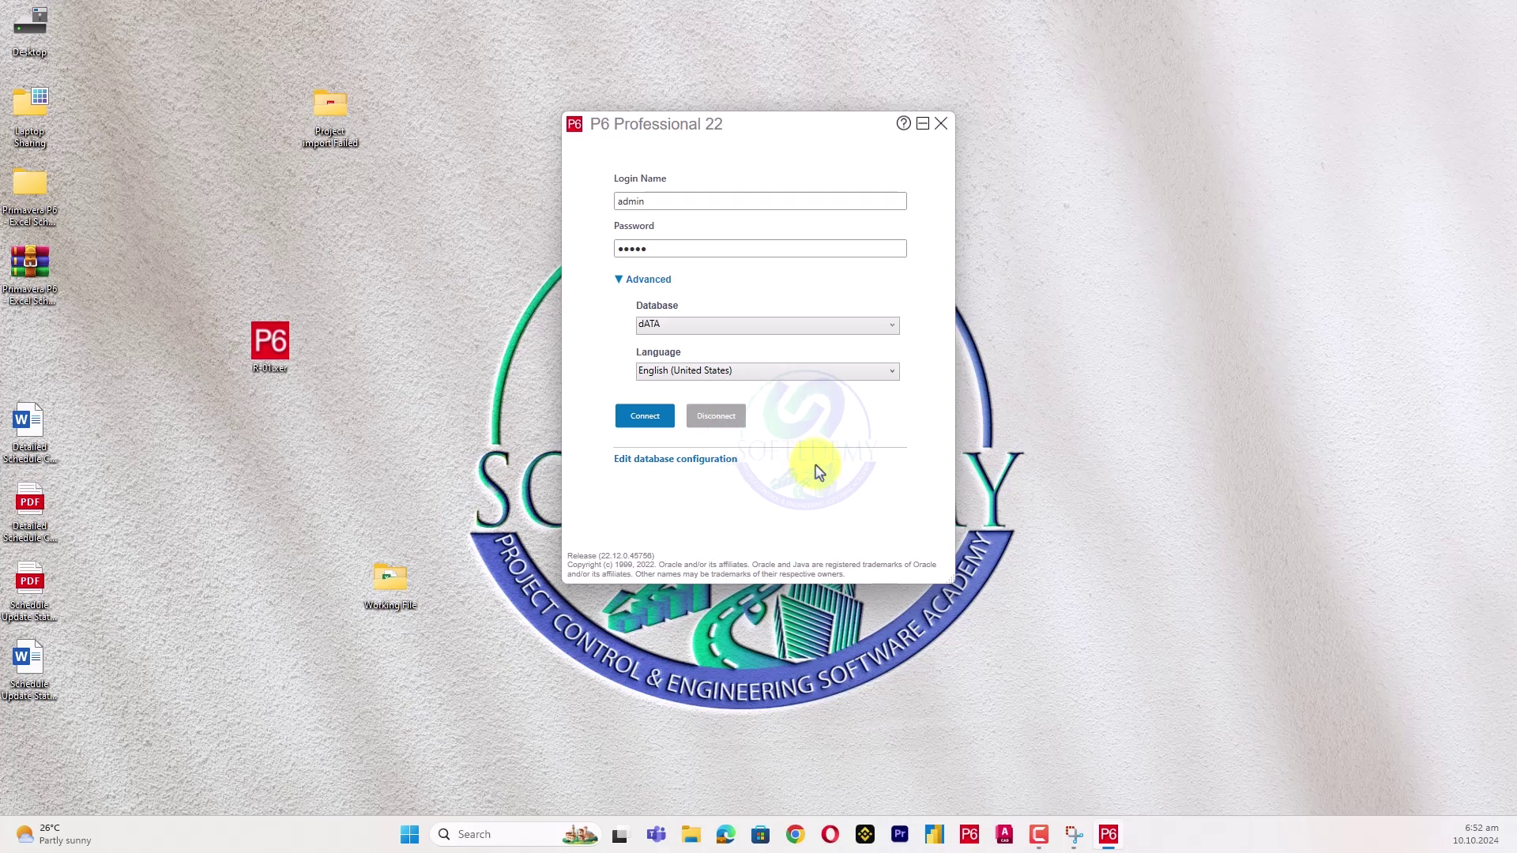
- Start a new standalone database configuration and confirm the admin account password
click(700, 470)
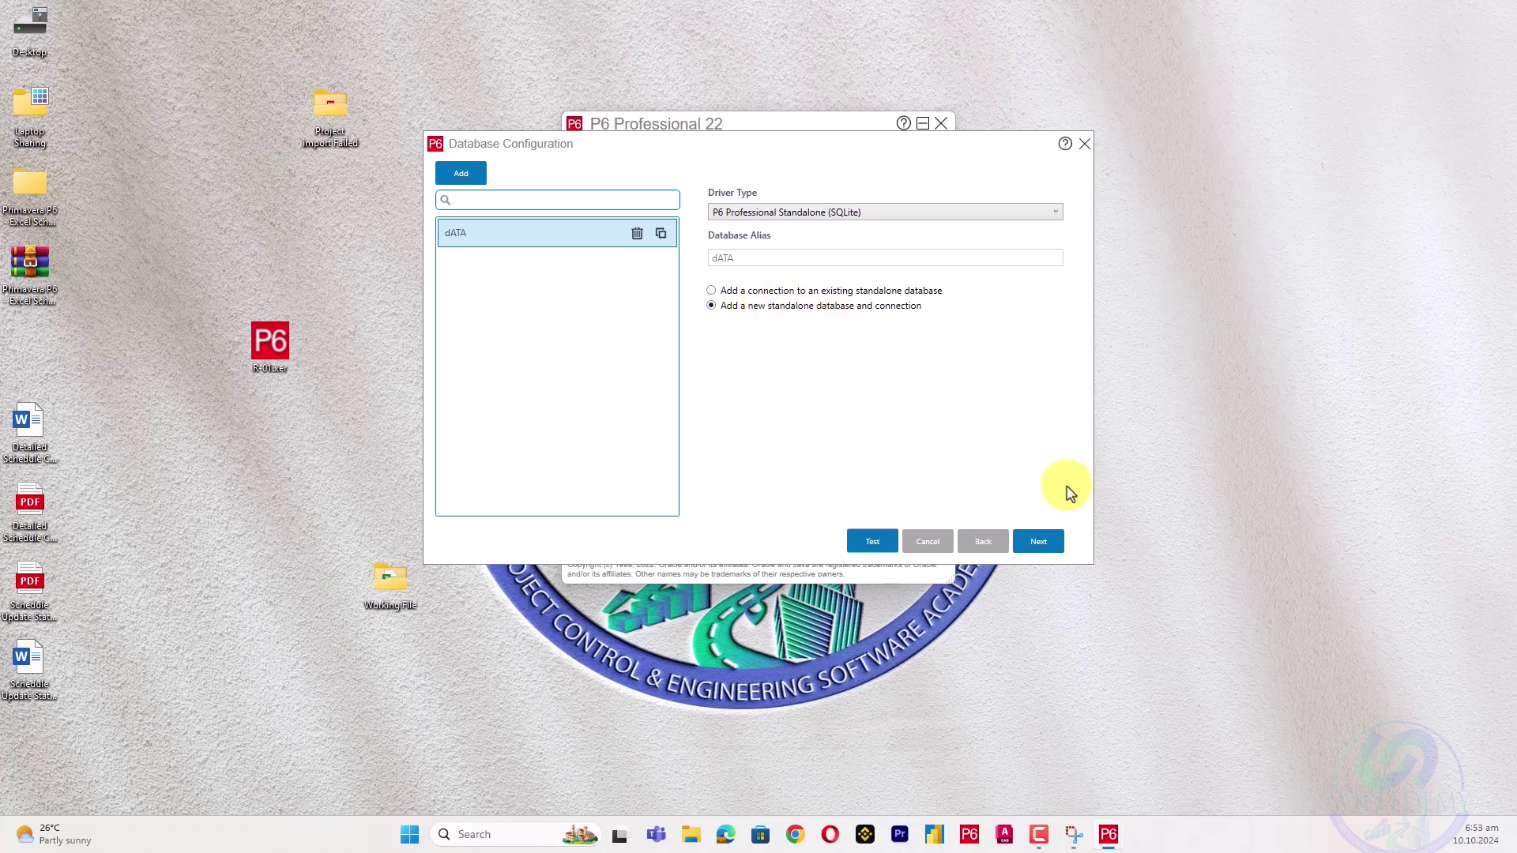
click(1039, 541)
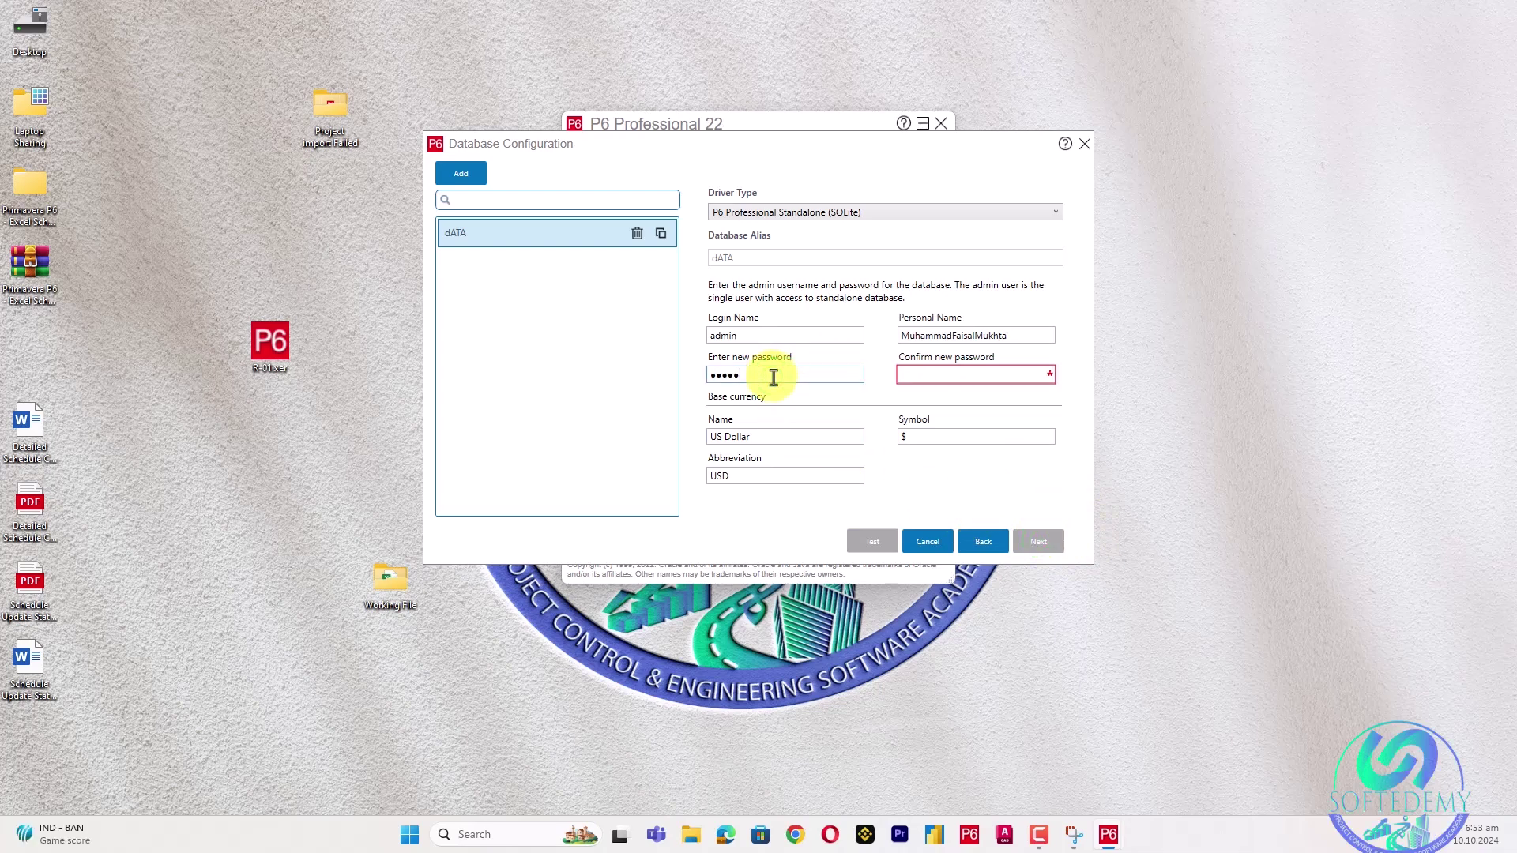
drag(738, 335, 660, 335)
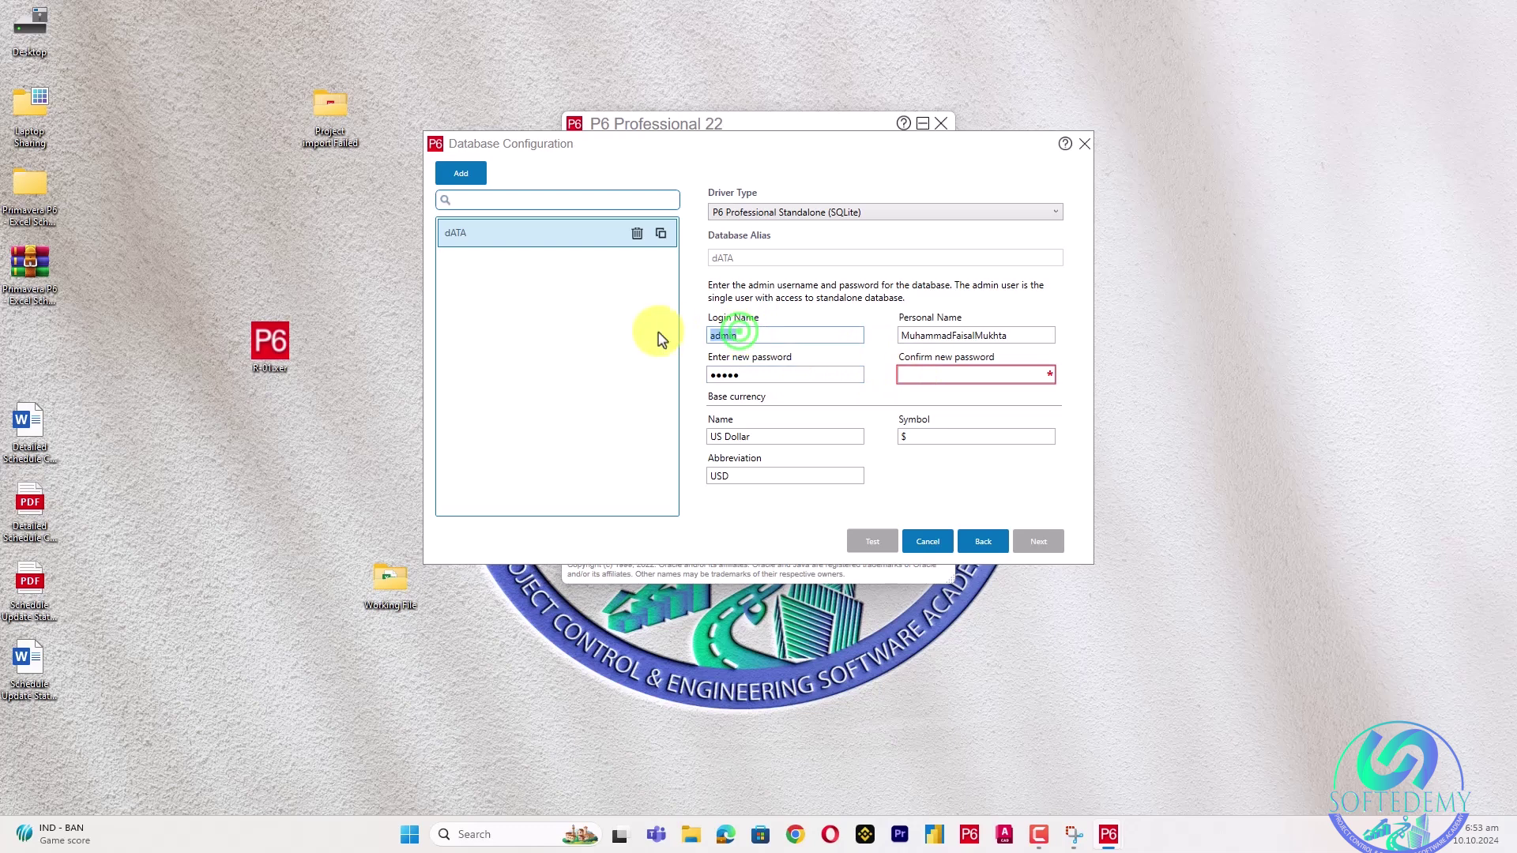
click(992, 376)
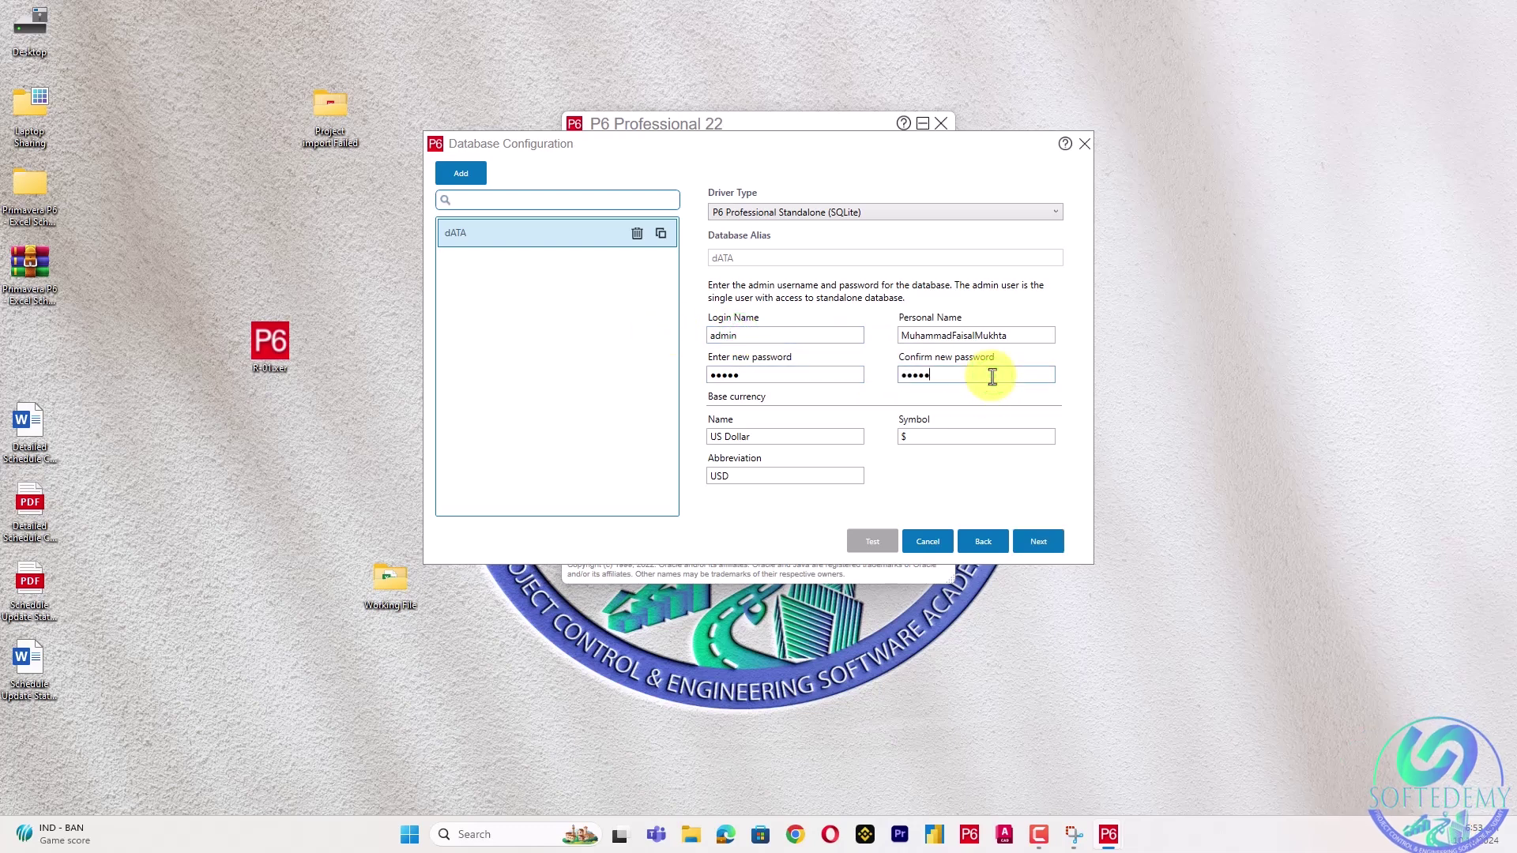
click(1040, 542)
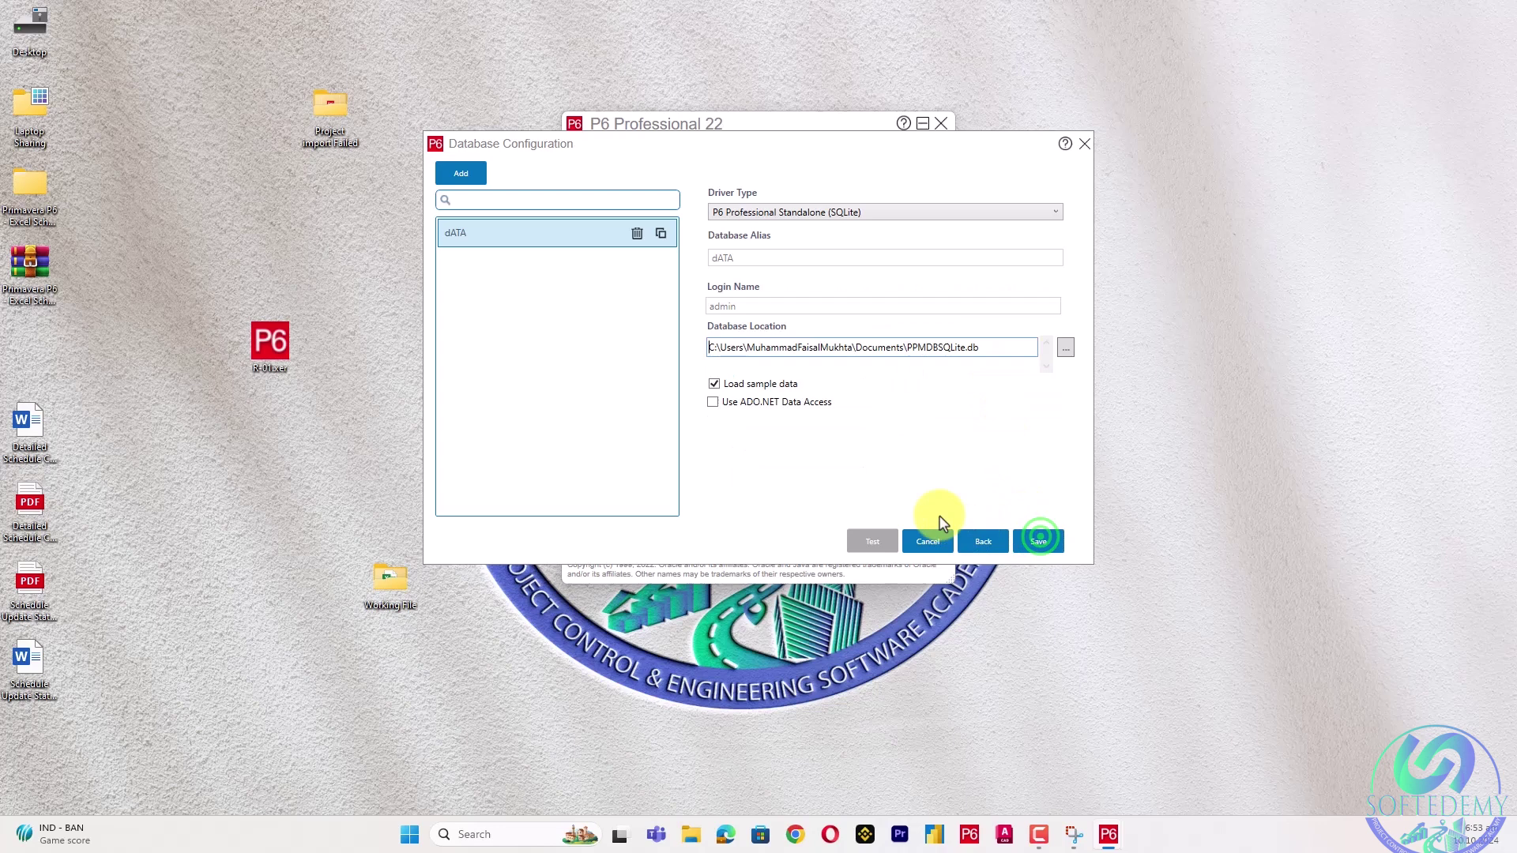
- Create the database file 123SQLite.db in Documents and save the dATA alias to it
click(1063, 354)
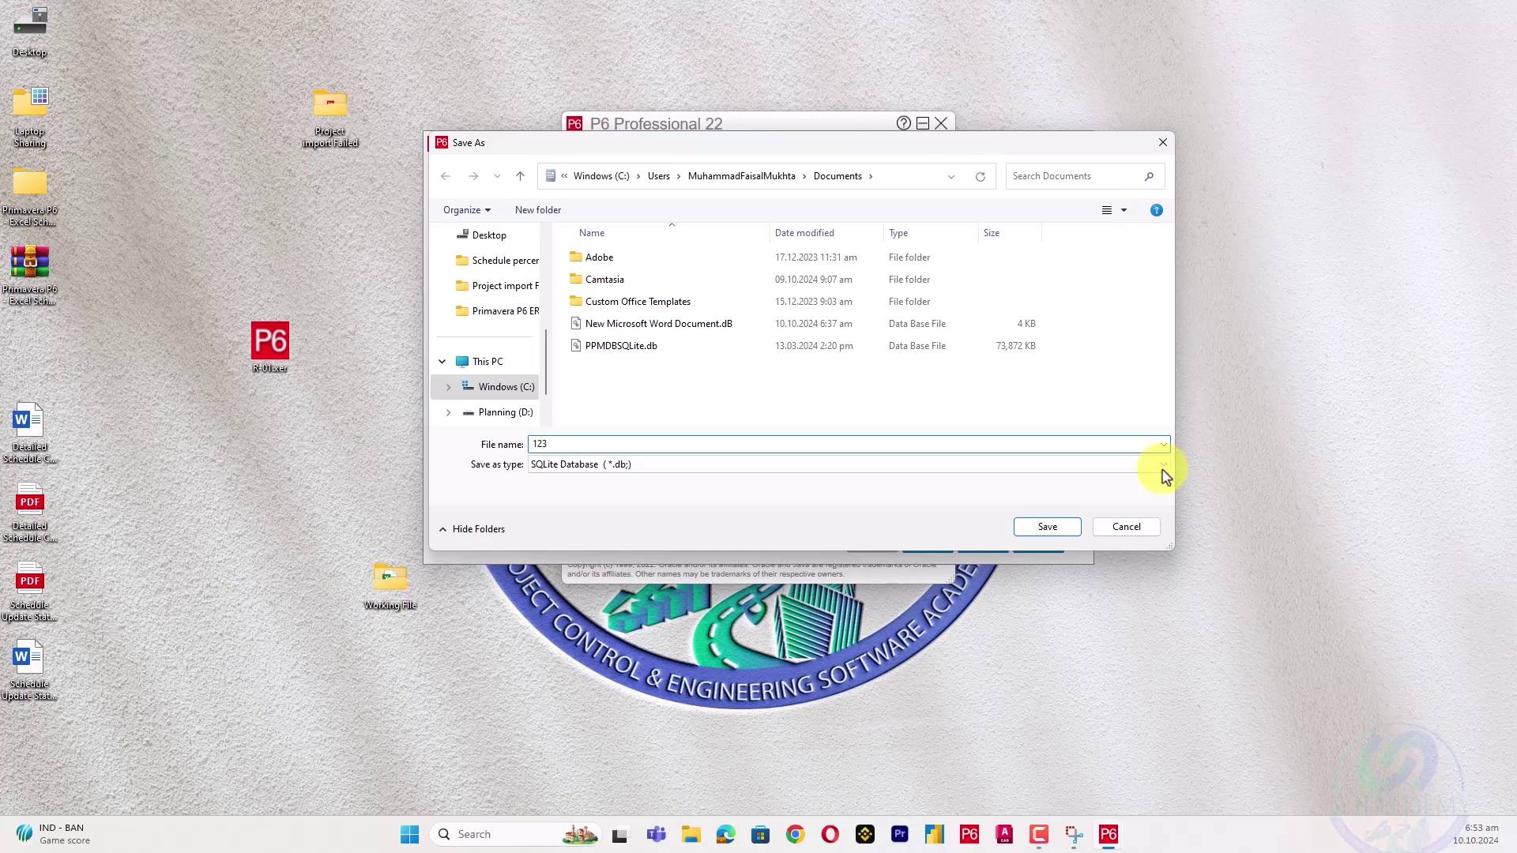
click(629, 442)
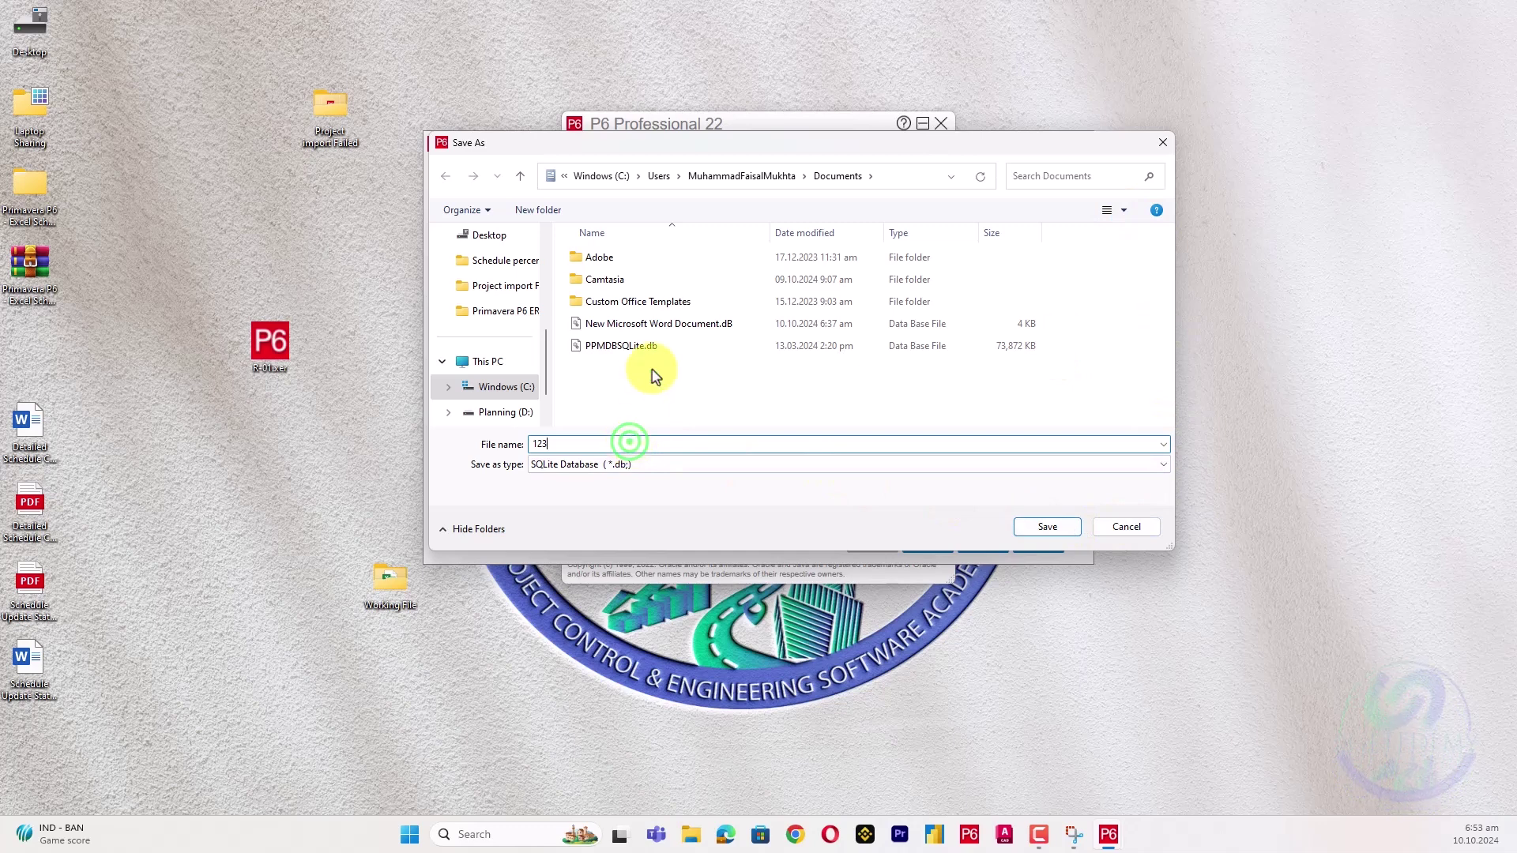
text(SQLite)
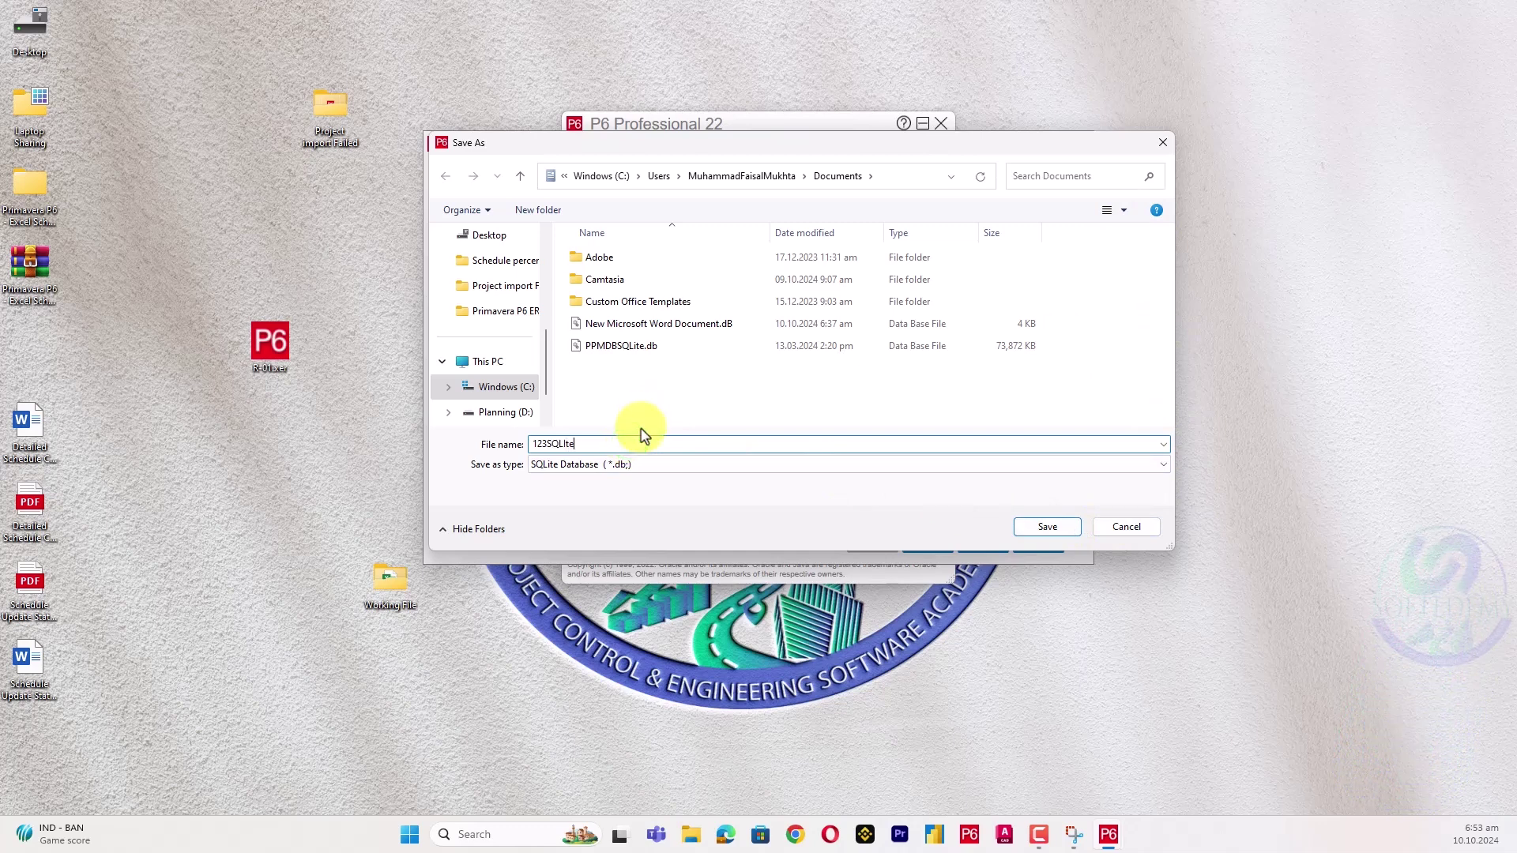
key(BackSpace)
key(BackSpace)
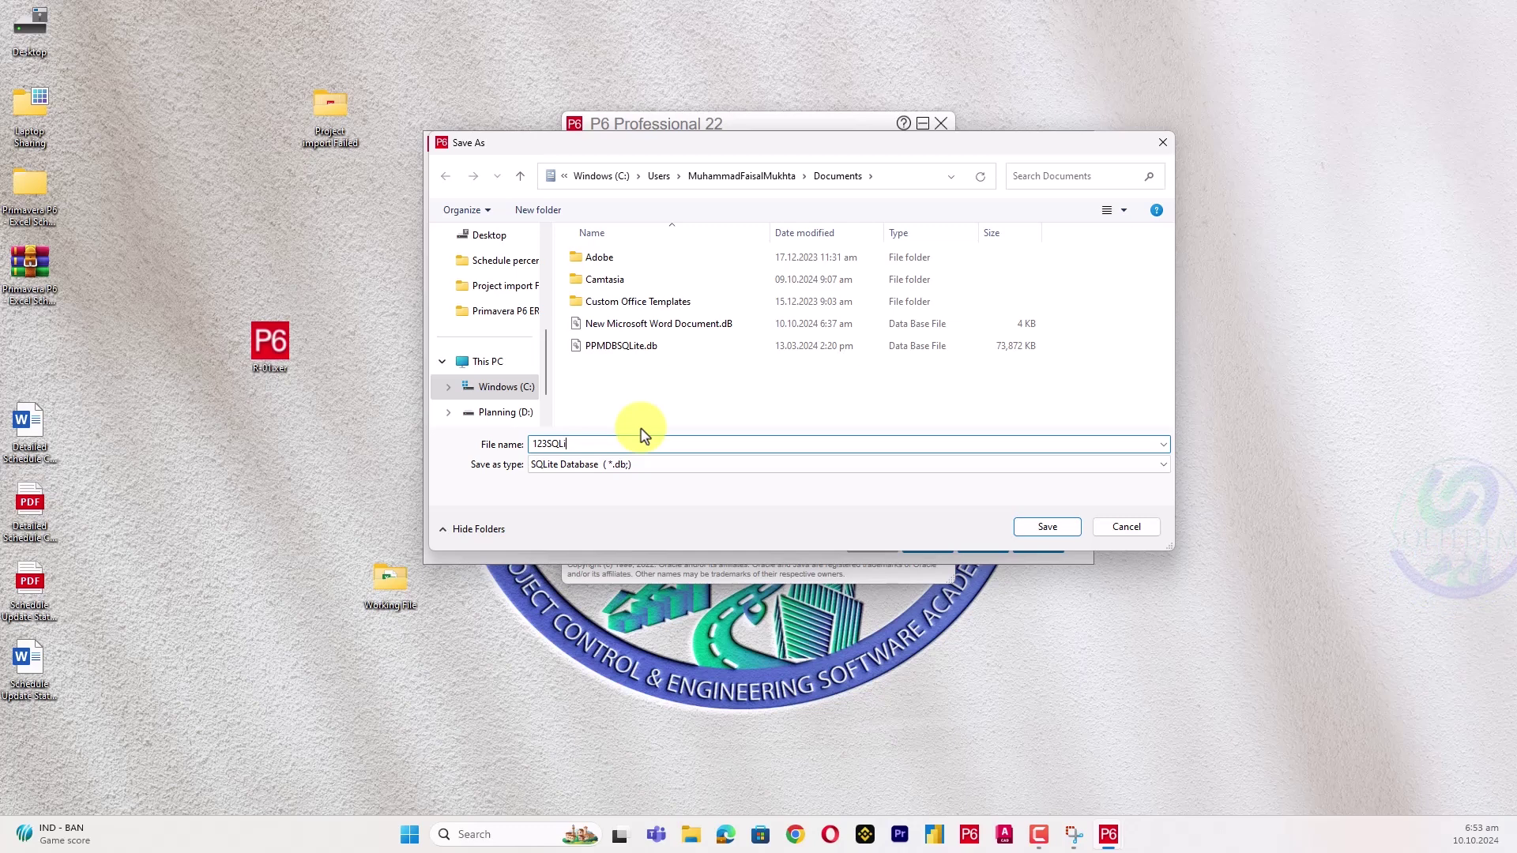
text(ite)
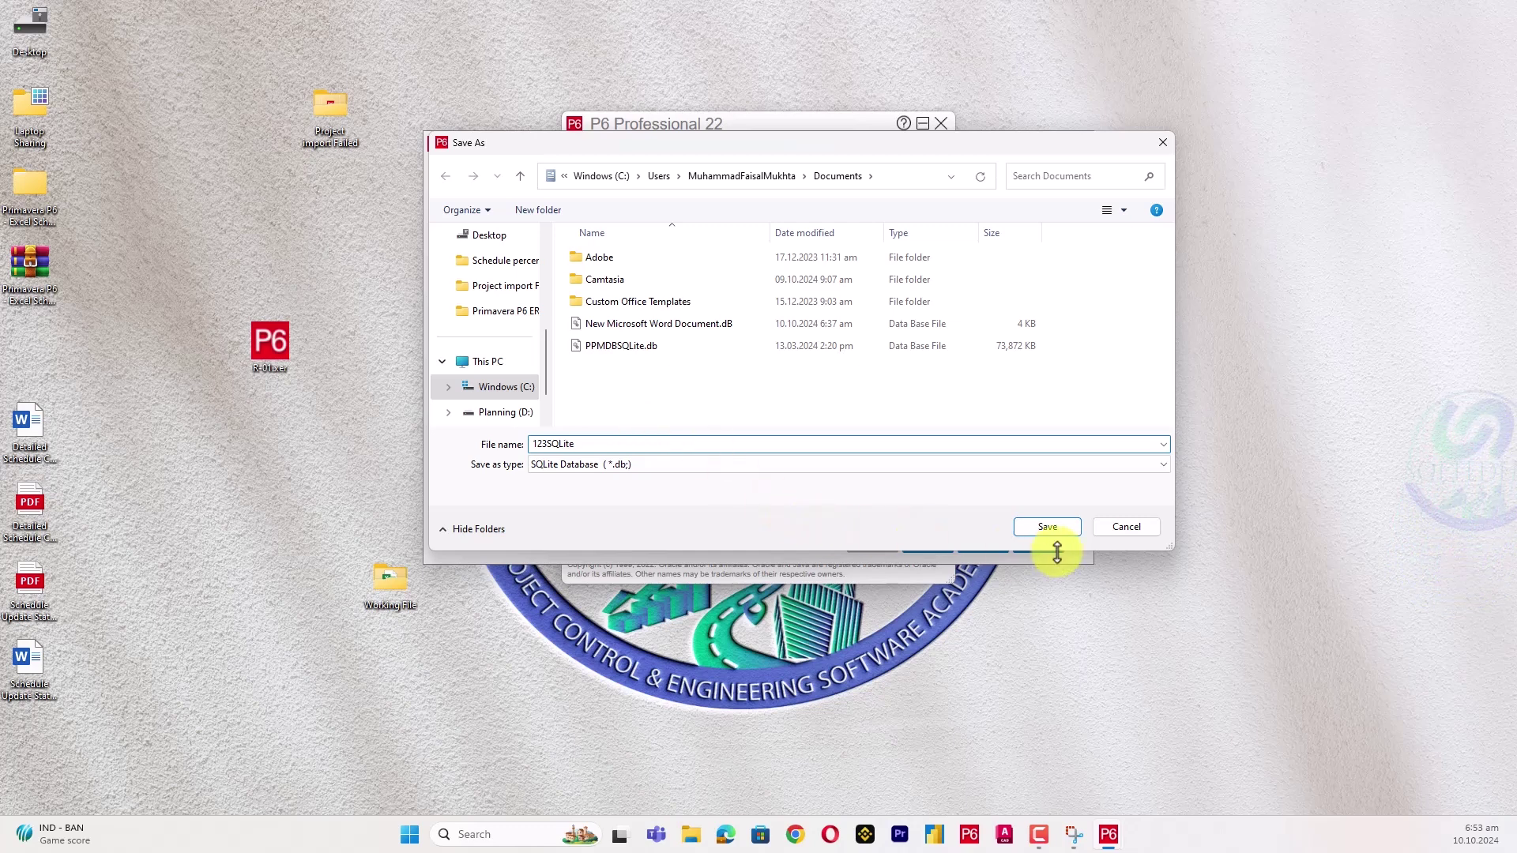
click(1062, 528)
click(1043, 545)
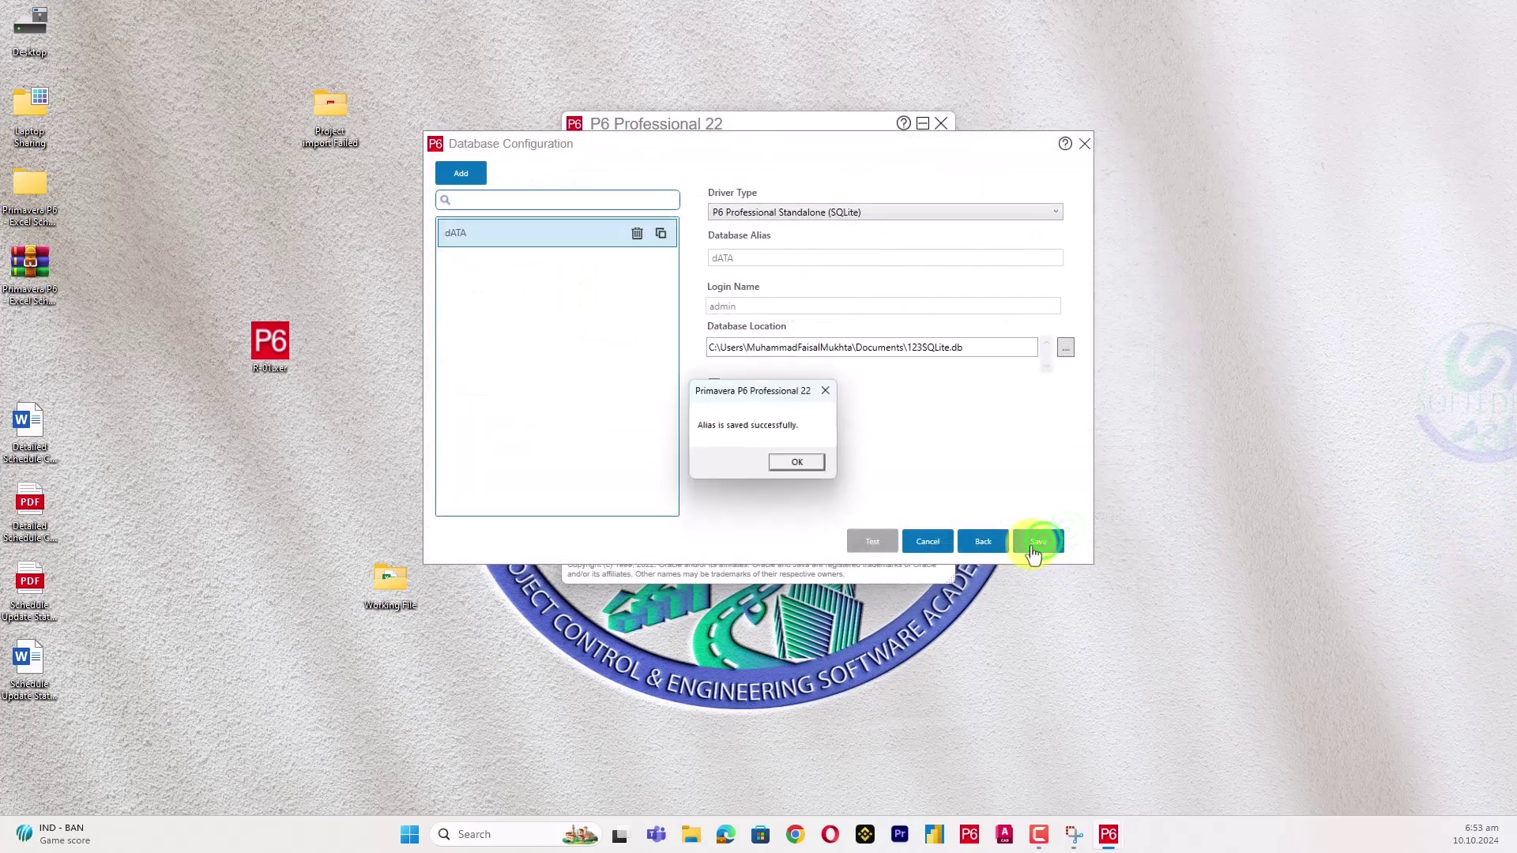
click(794, 461)
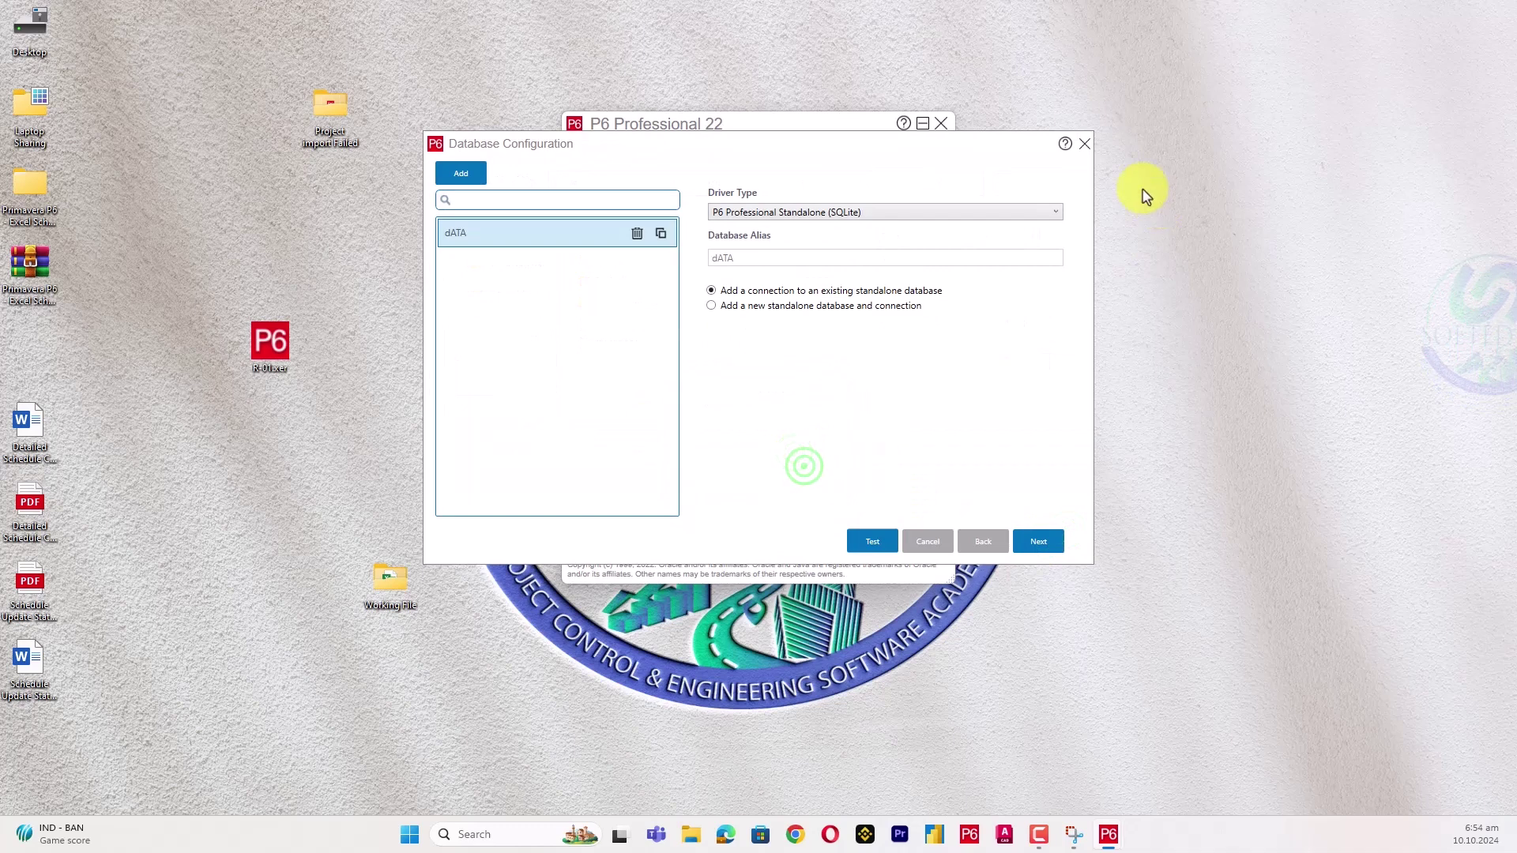
- Close Database Configuration, connect with the admin credentials, and dismiss the no-industry warning
click(1083, 142)
double_click(693, 199)
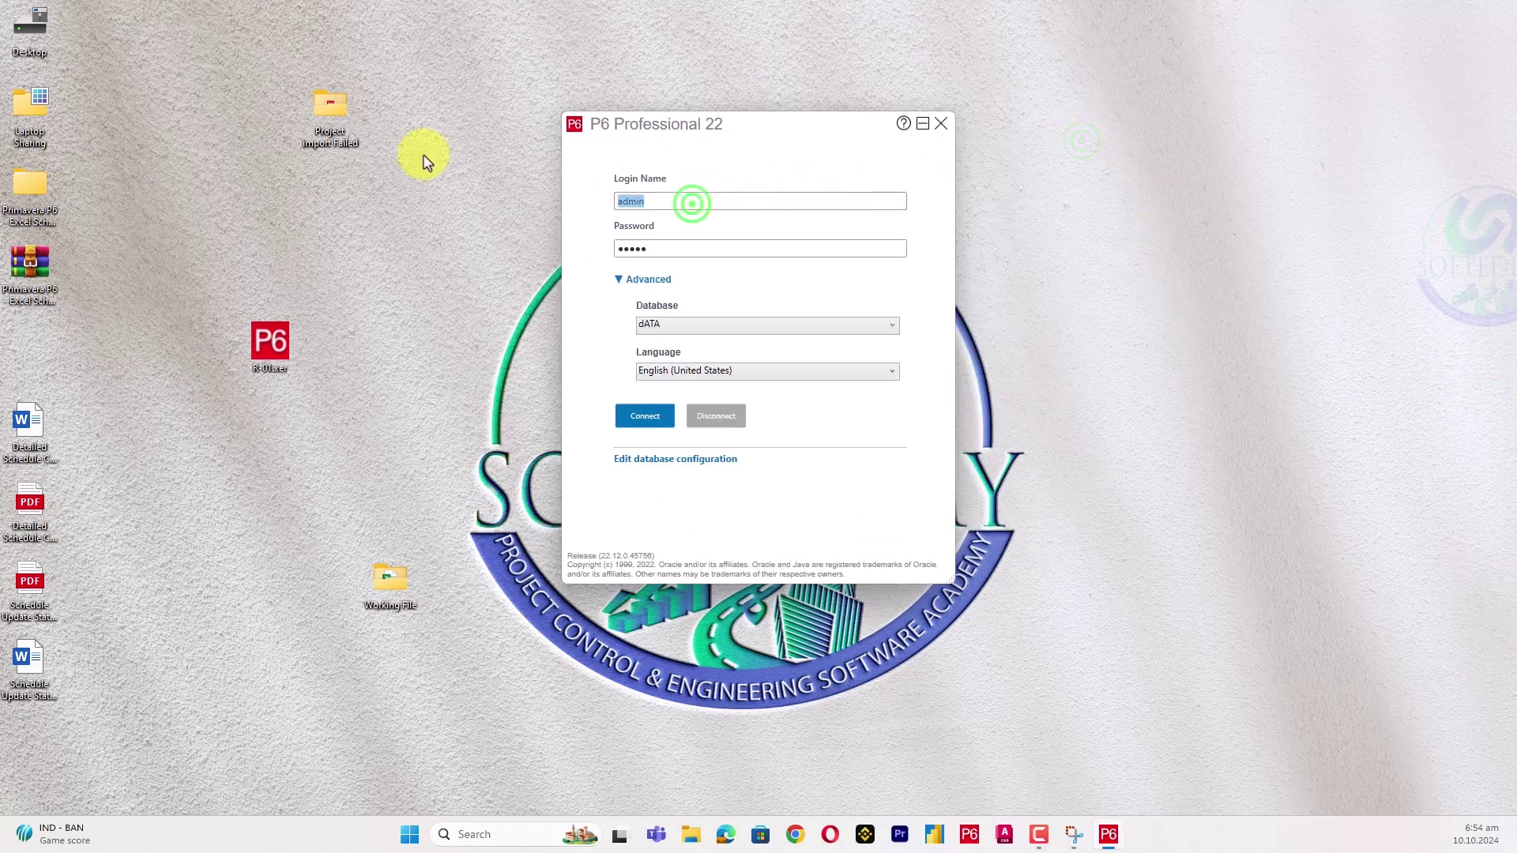
click(678, 249)
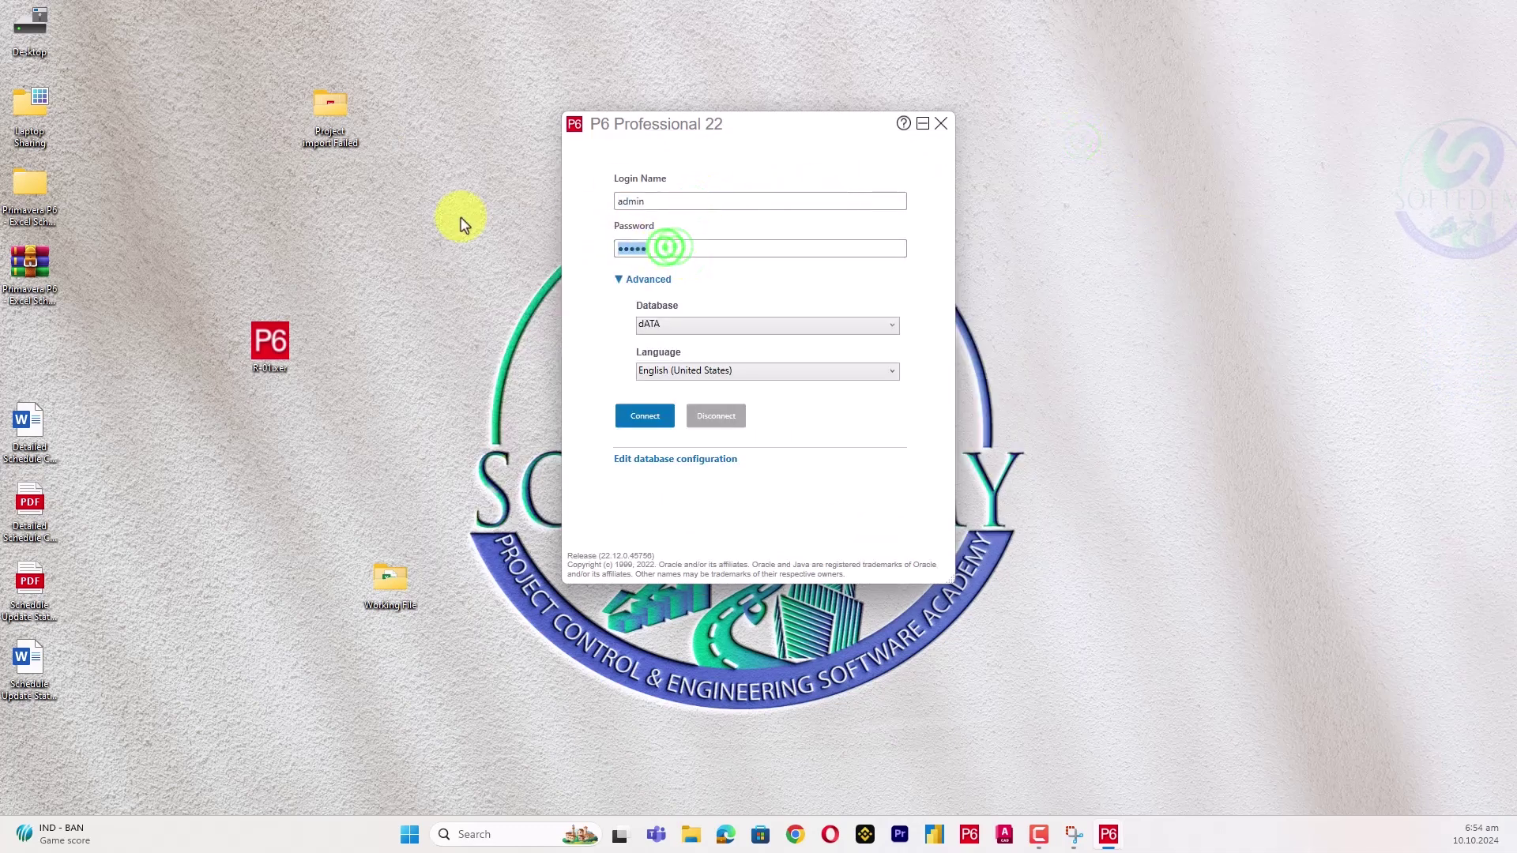
click(646, 415)
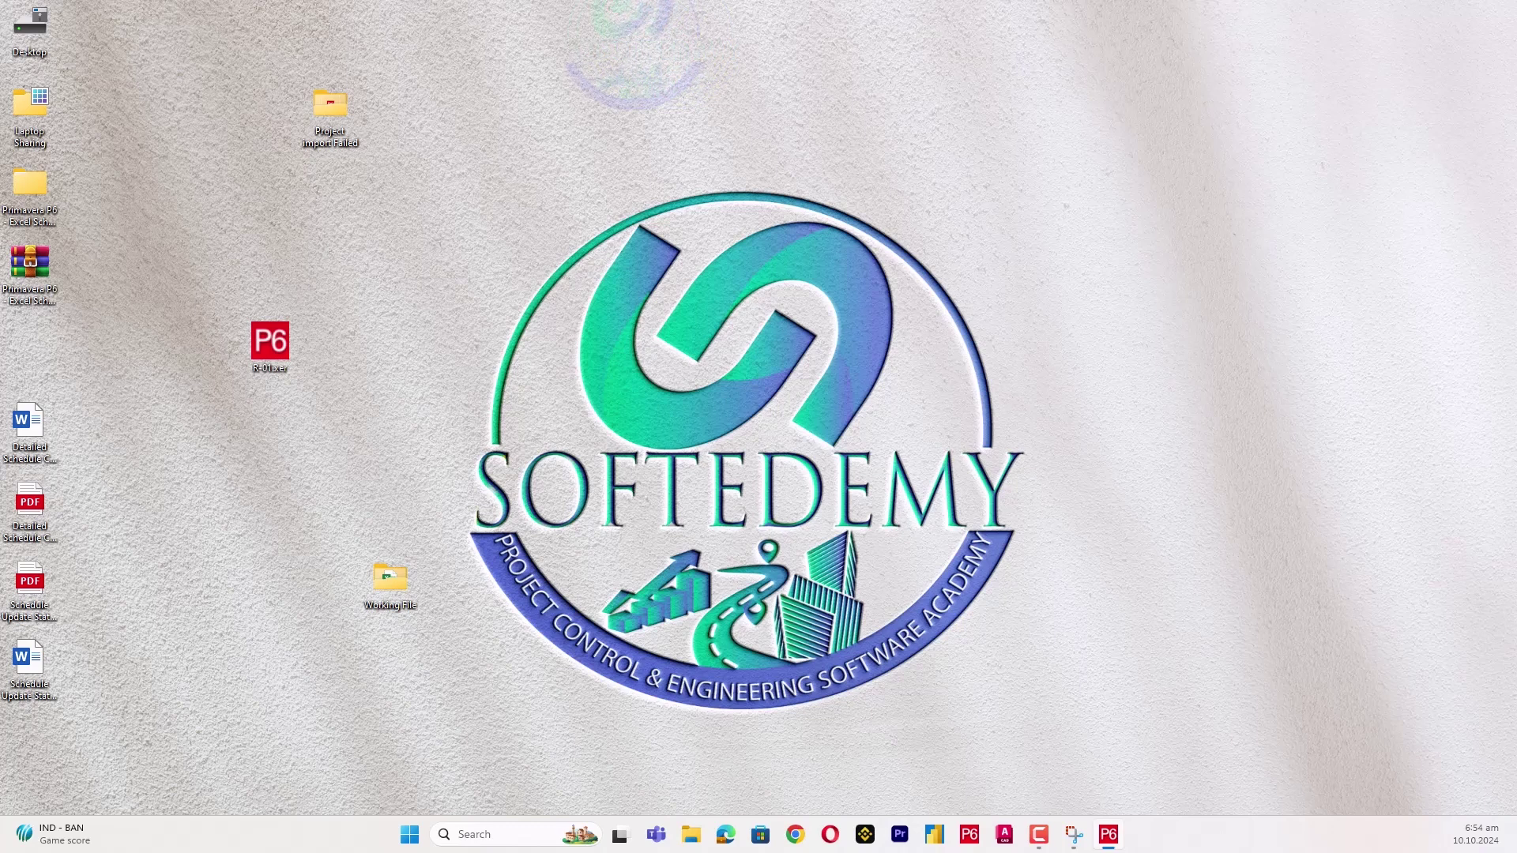
drag(1209, 305, 978, 305)
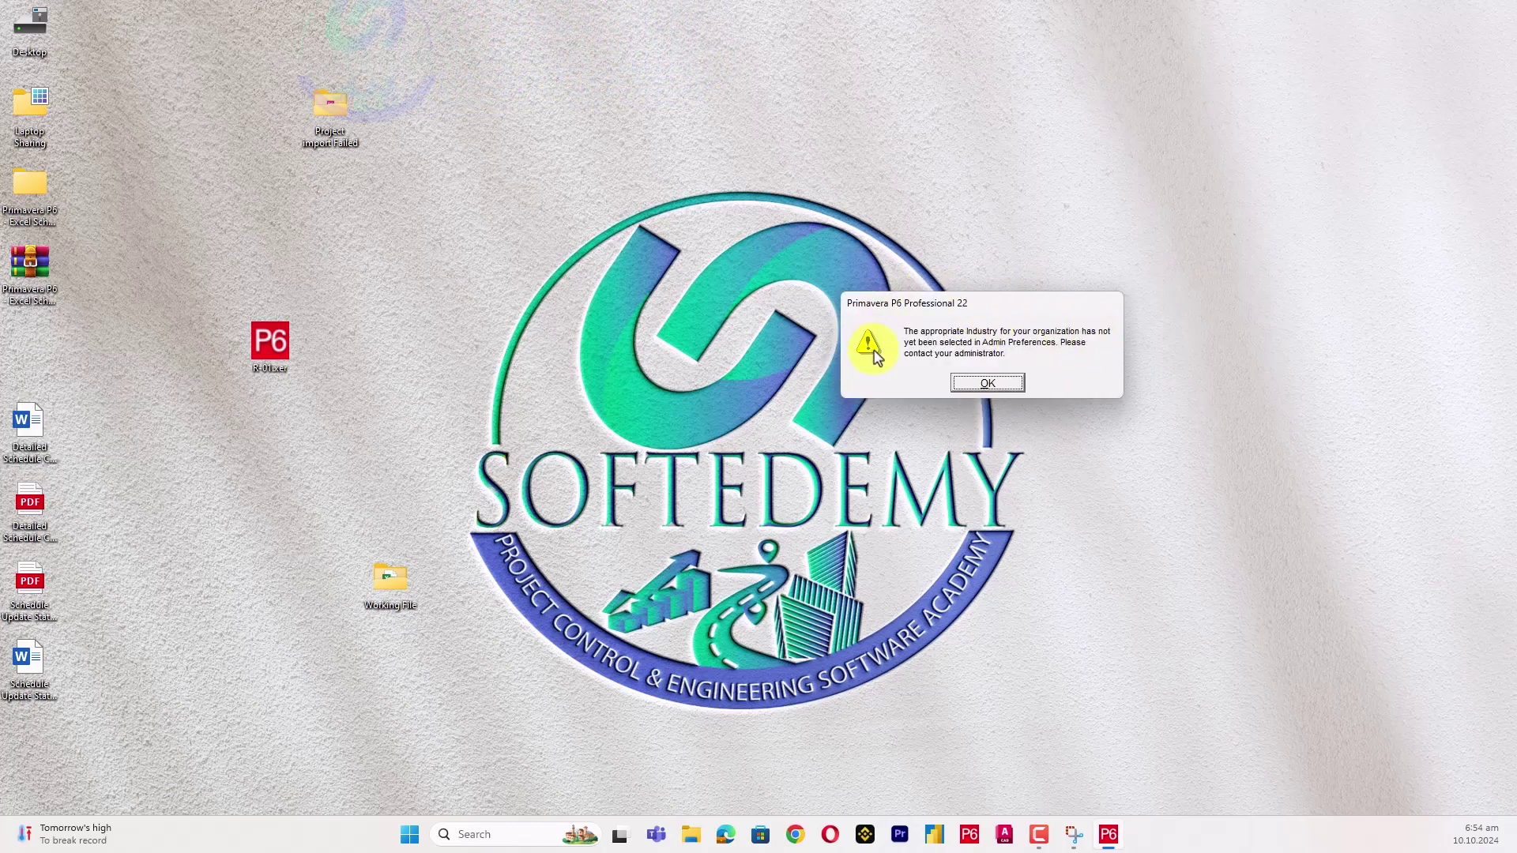
click(1004, 385)
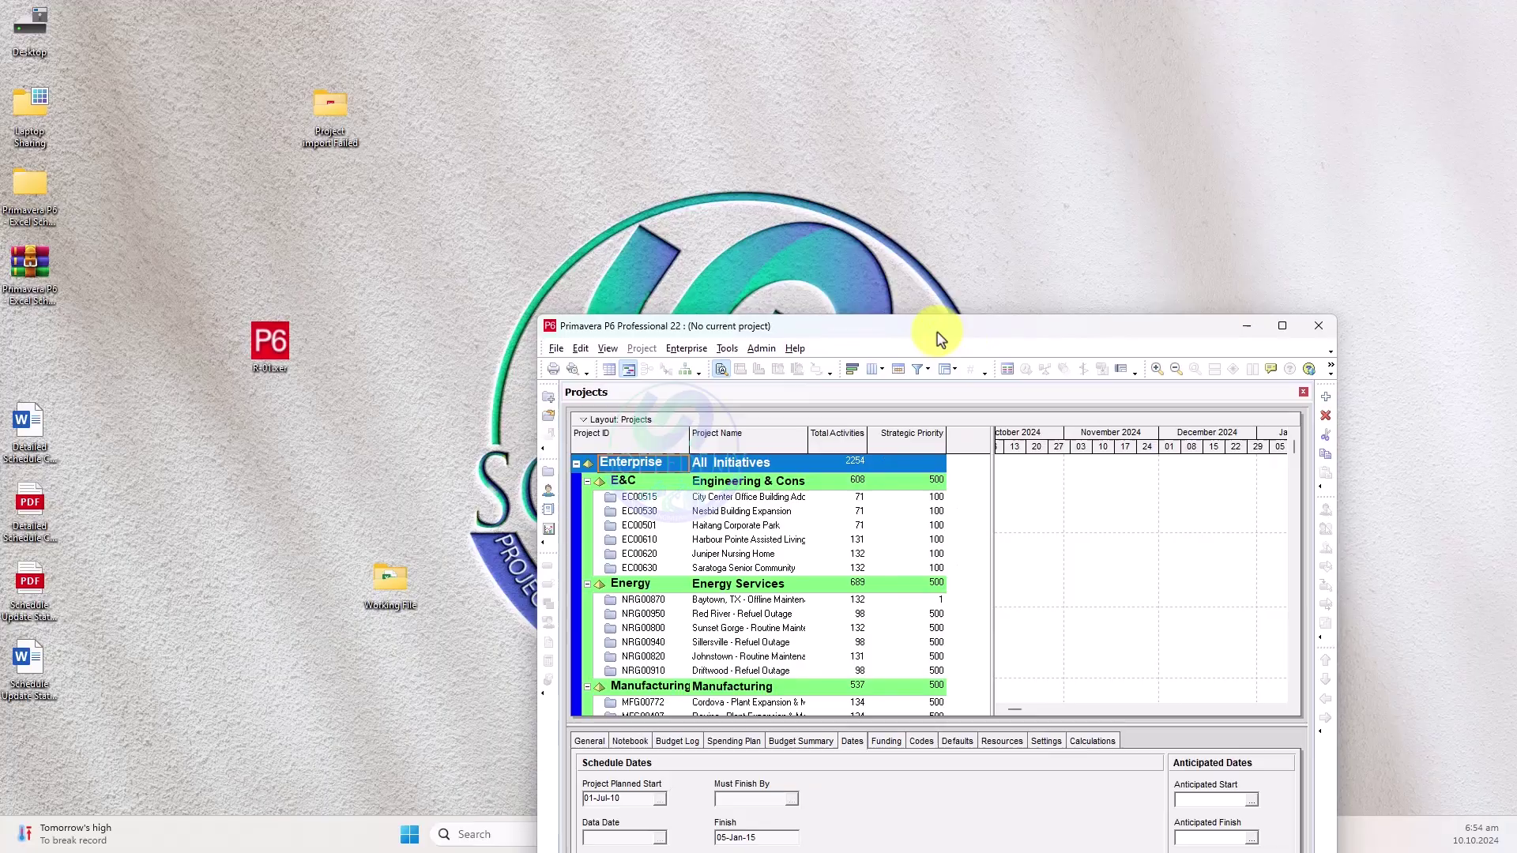
- Maximize P6, set the Admin Preferences industry to Engineering and Construction, then exit P6
drag(937, 339, 982, 6)
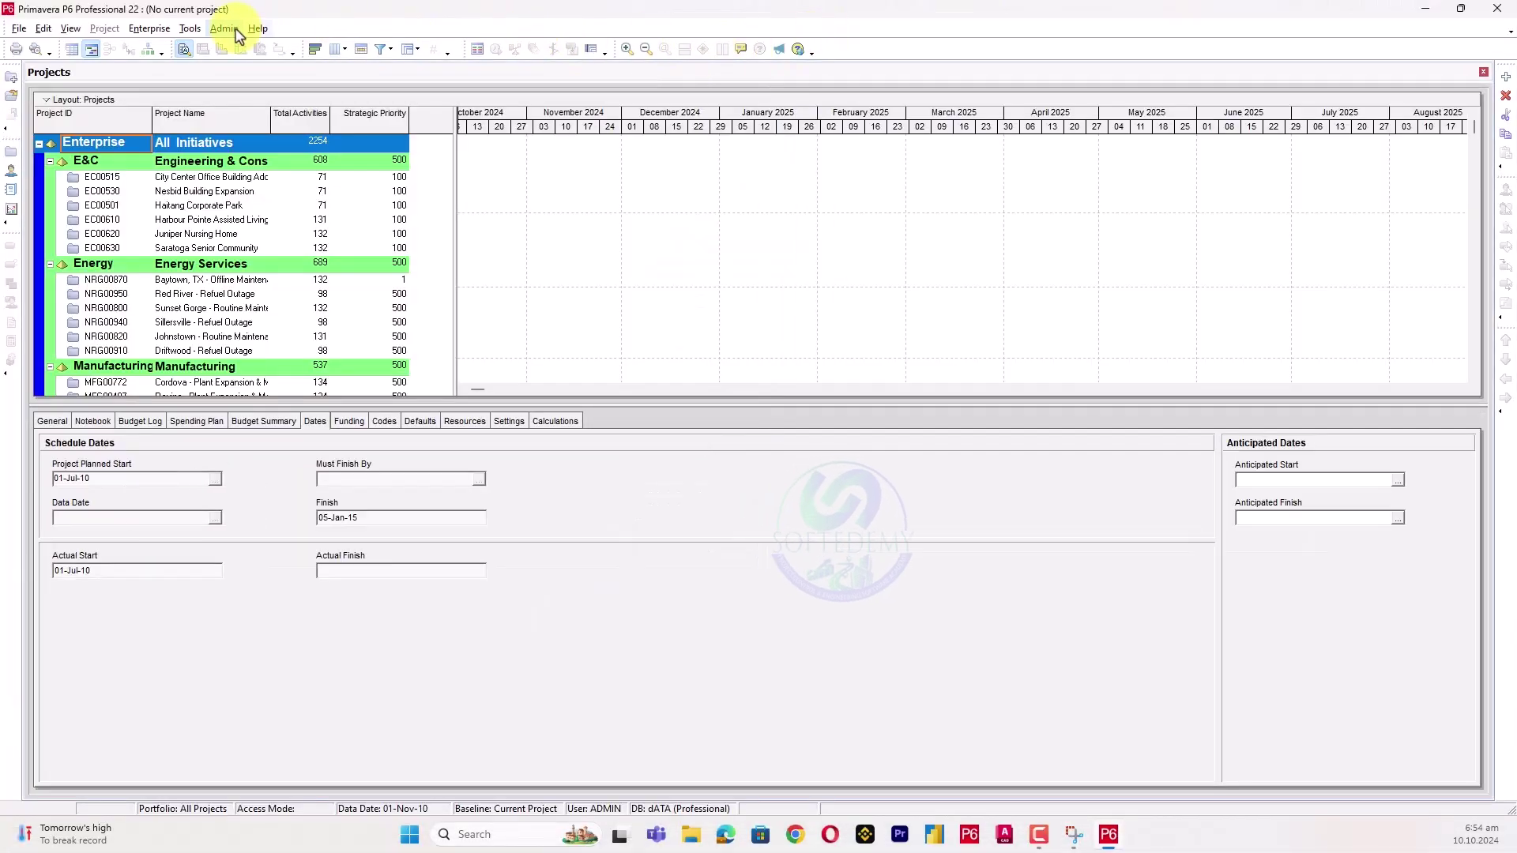
click(224, 28)
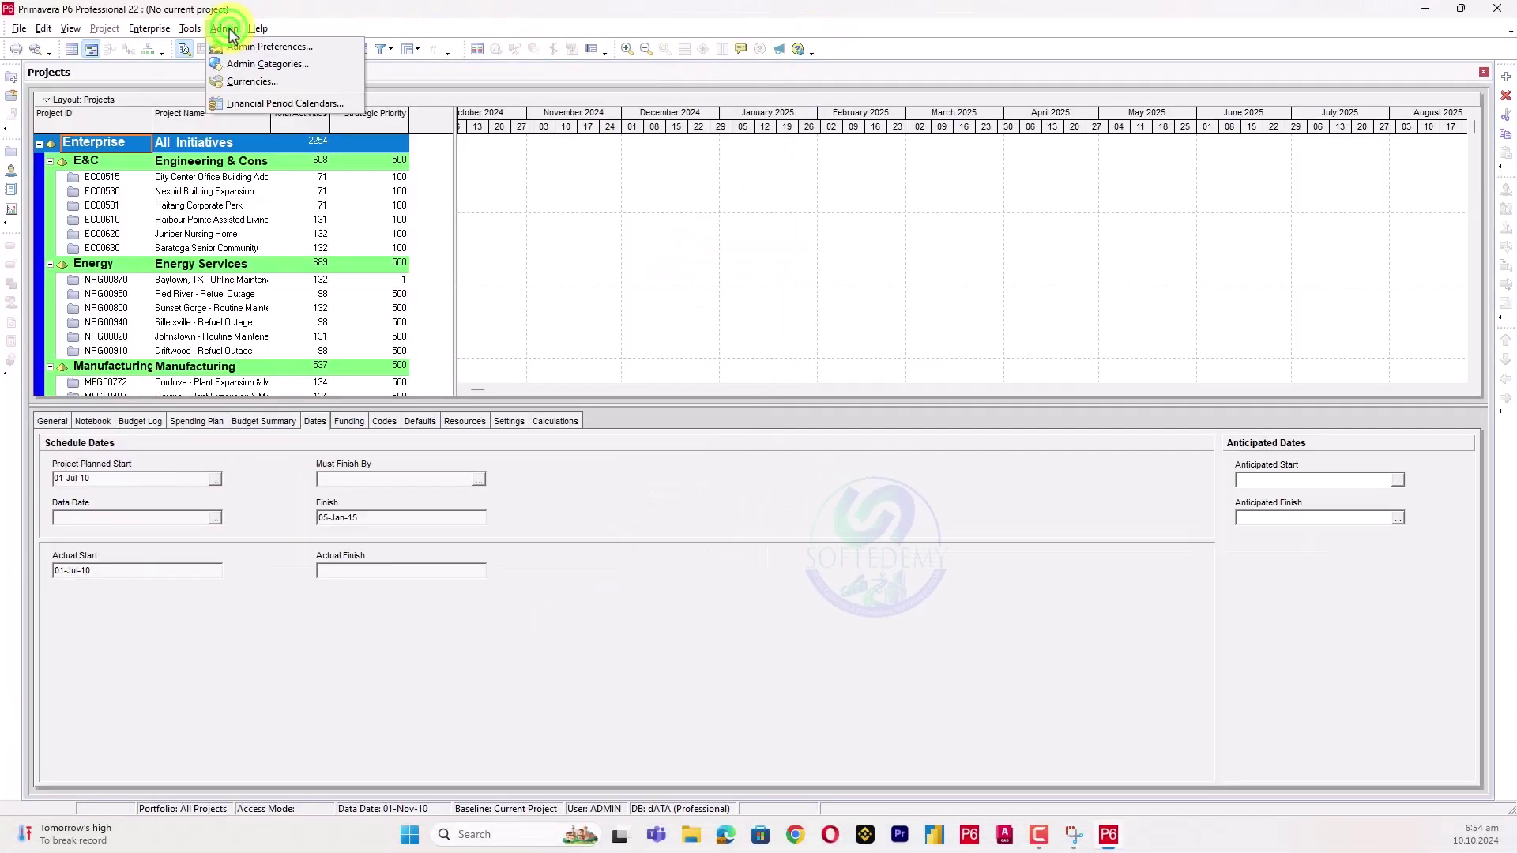
click(269, 54)
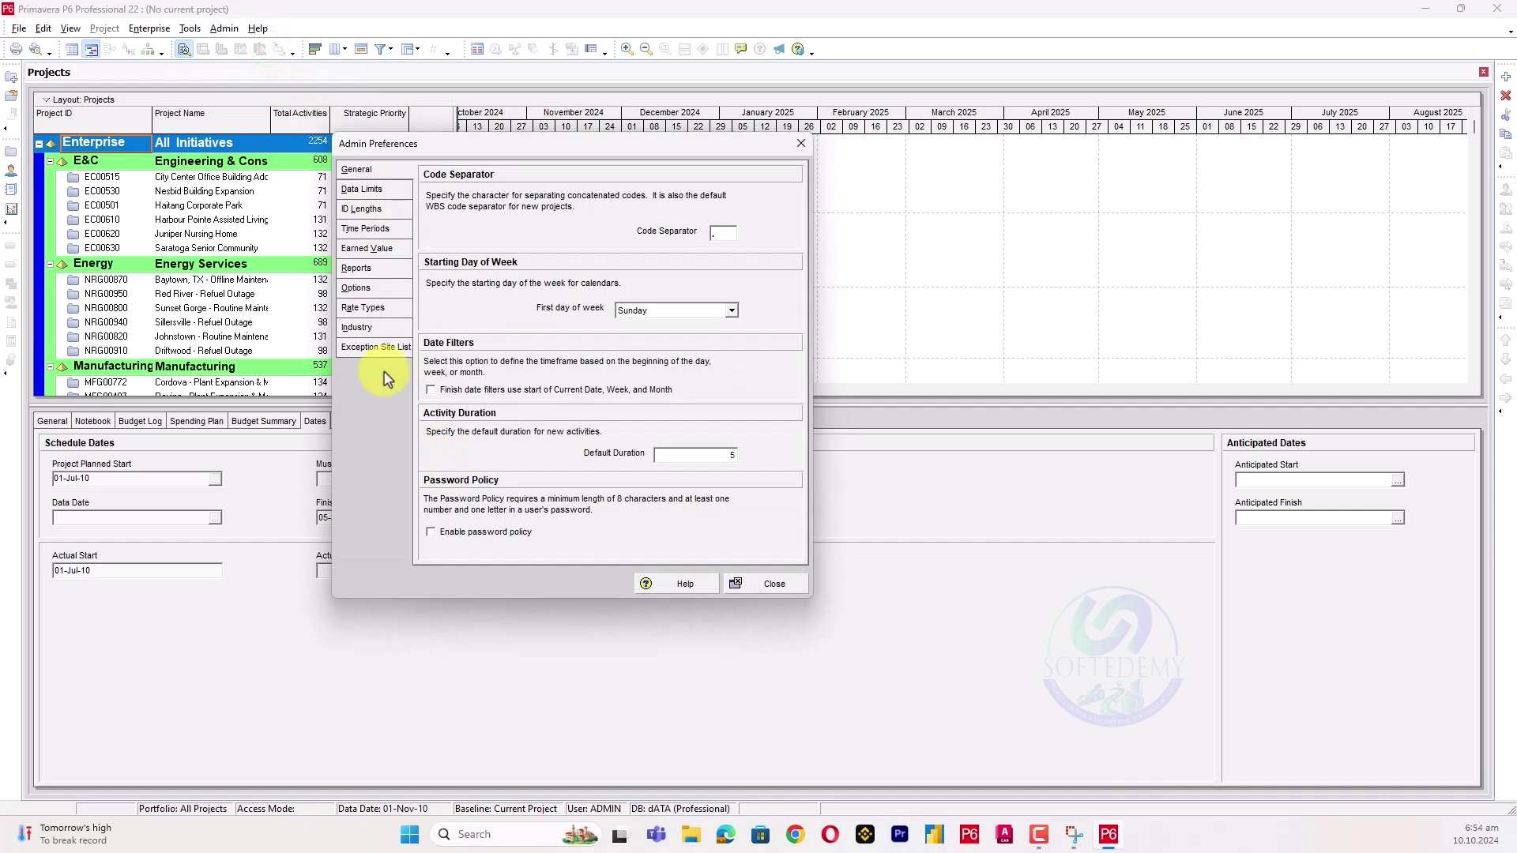
click(375, 330)
click(477, 236)
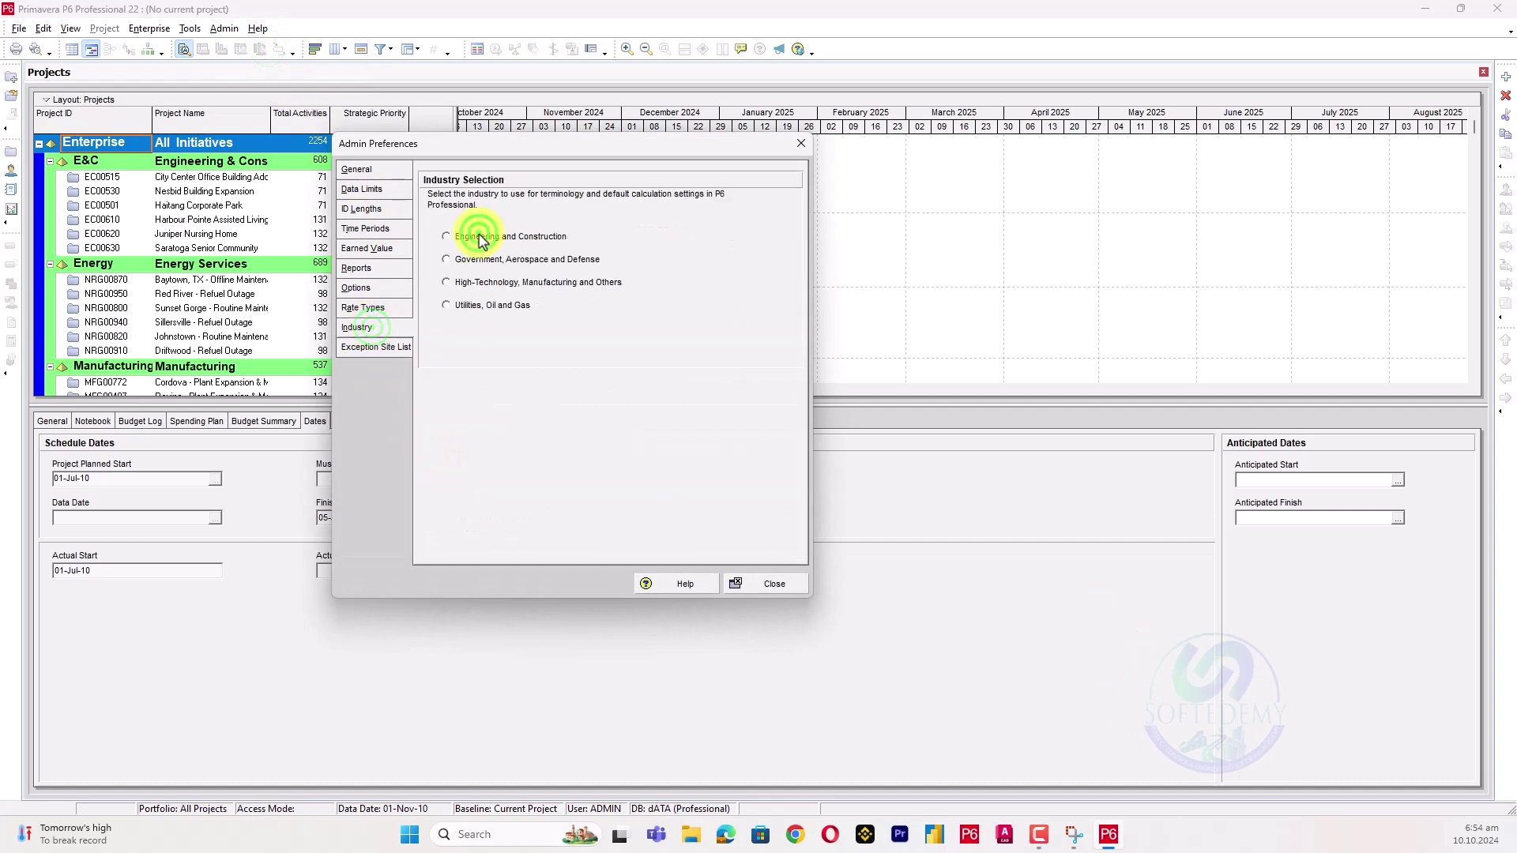
click(772, 586)
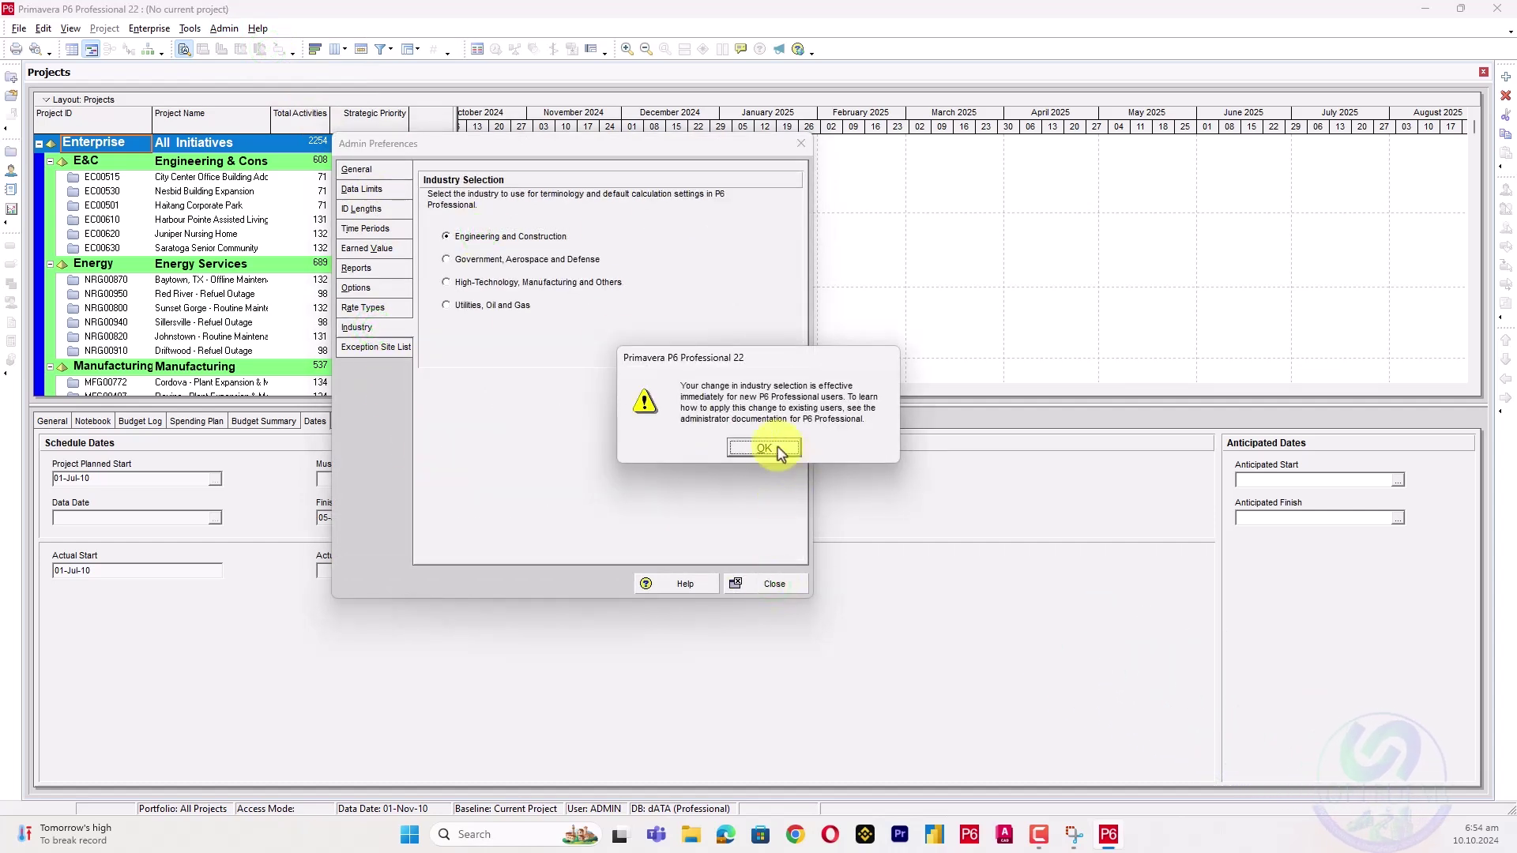
click(770, 447)
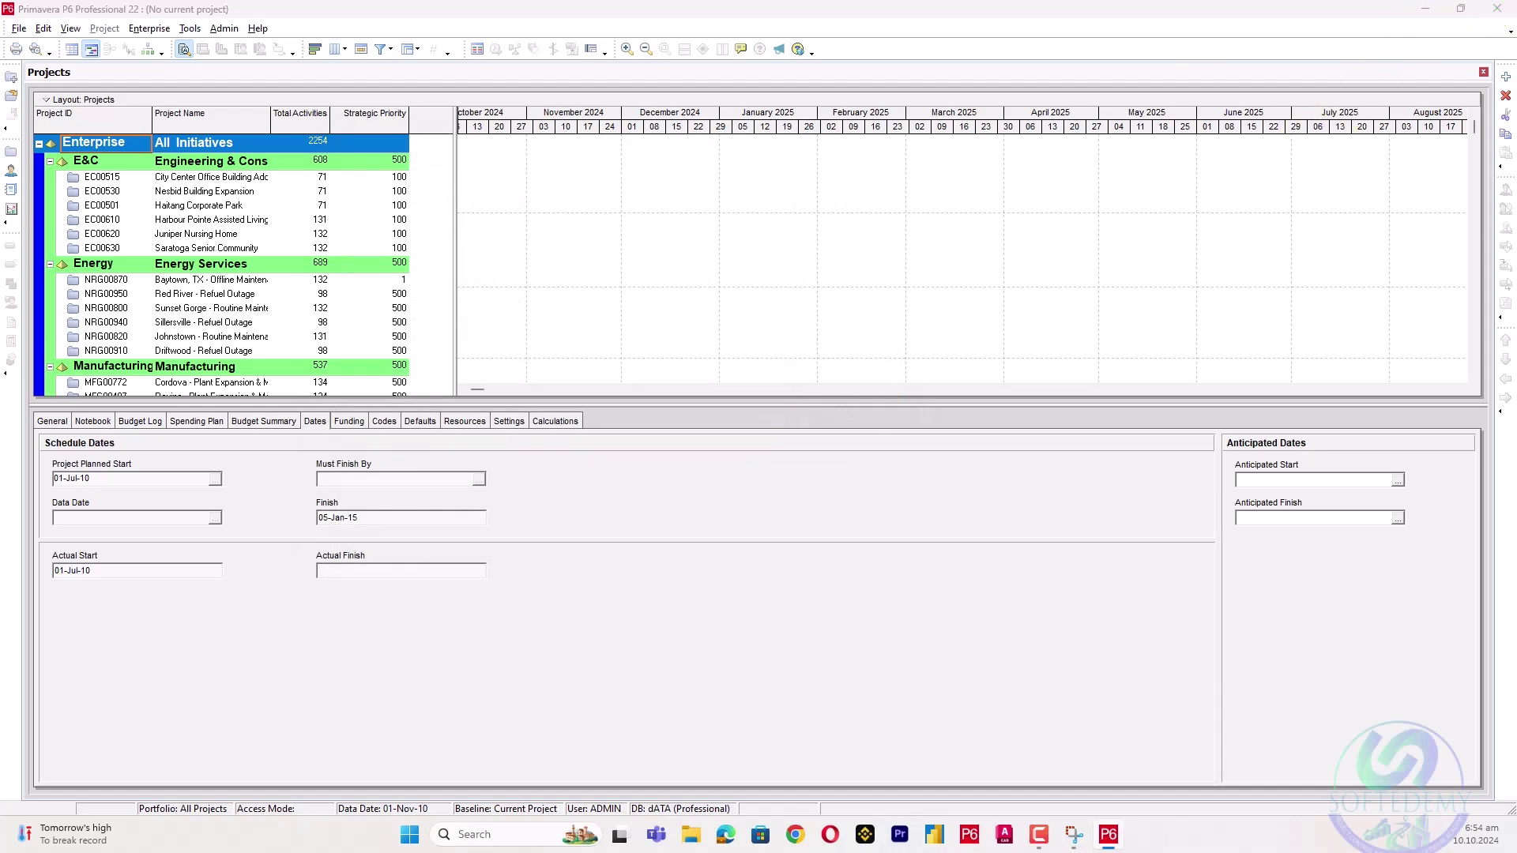
key(alt+F4)
click(602, 431)
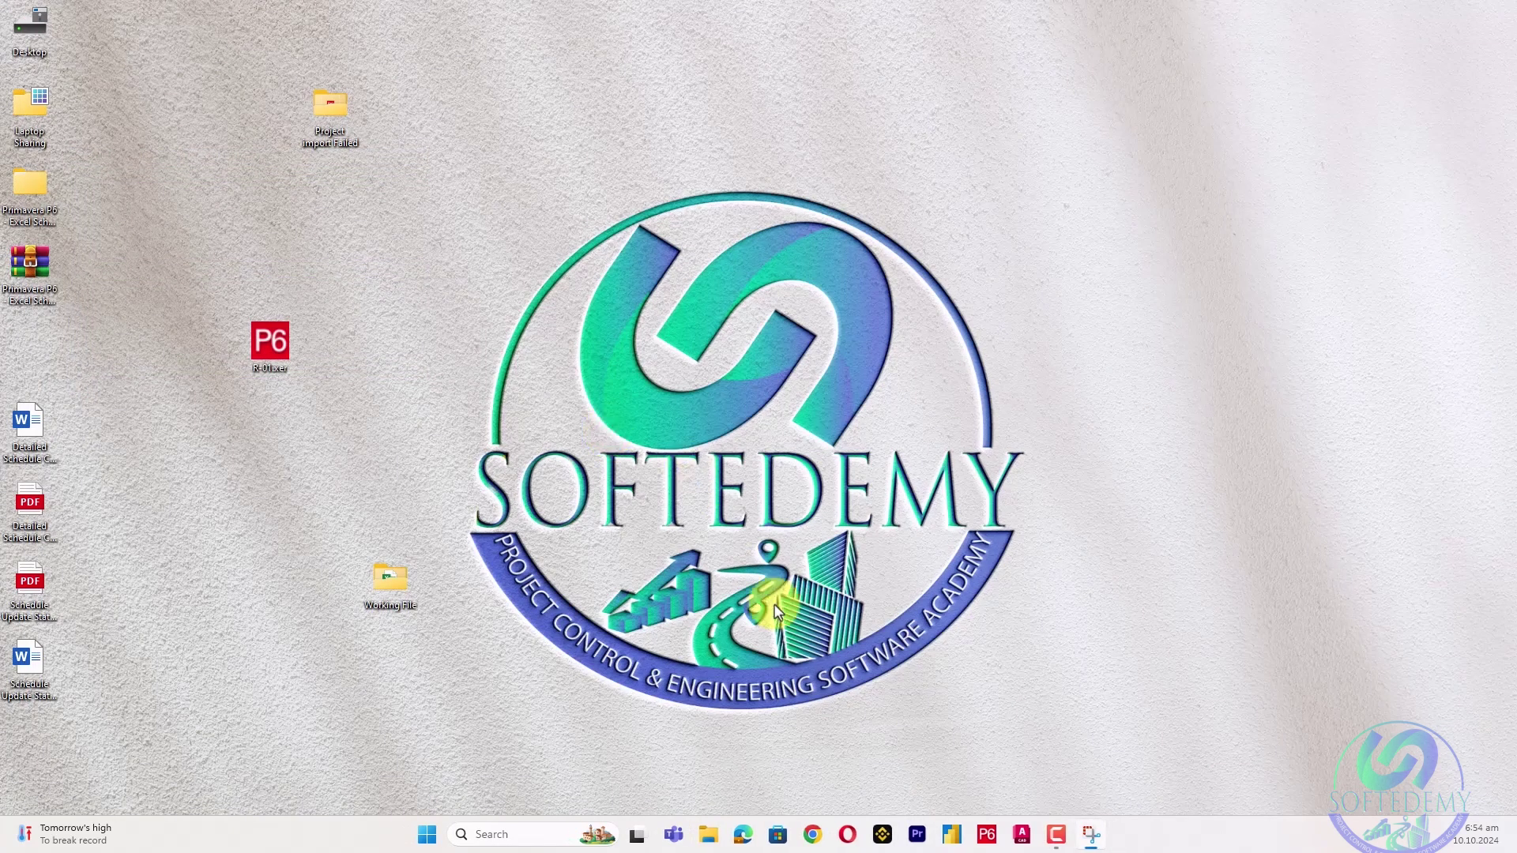
- Launch P6 Professional 23, bring up the Database Configuration list and select the dATA alias
click(986, 838)
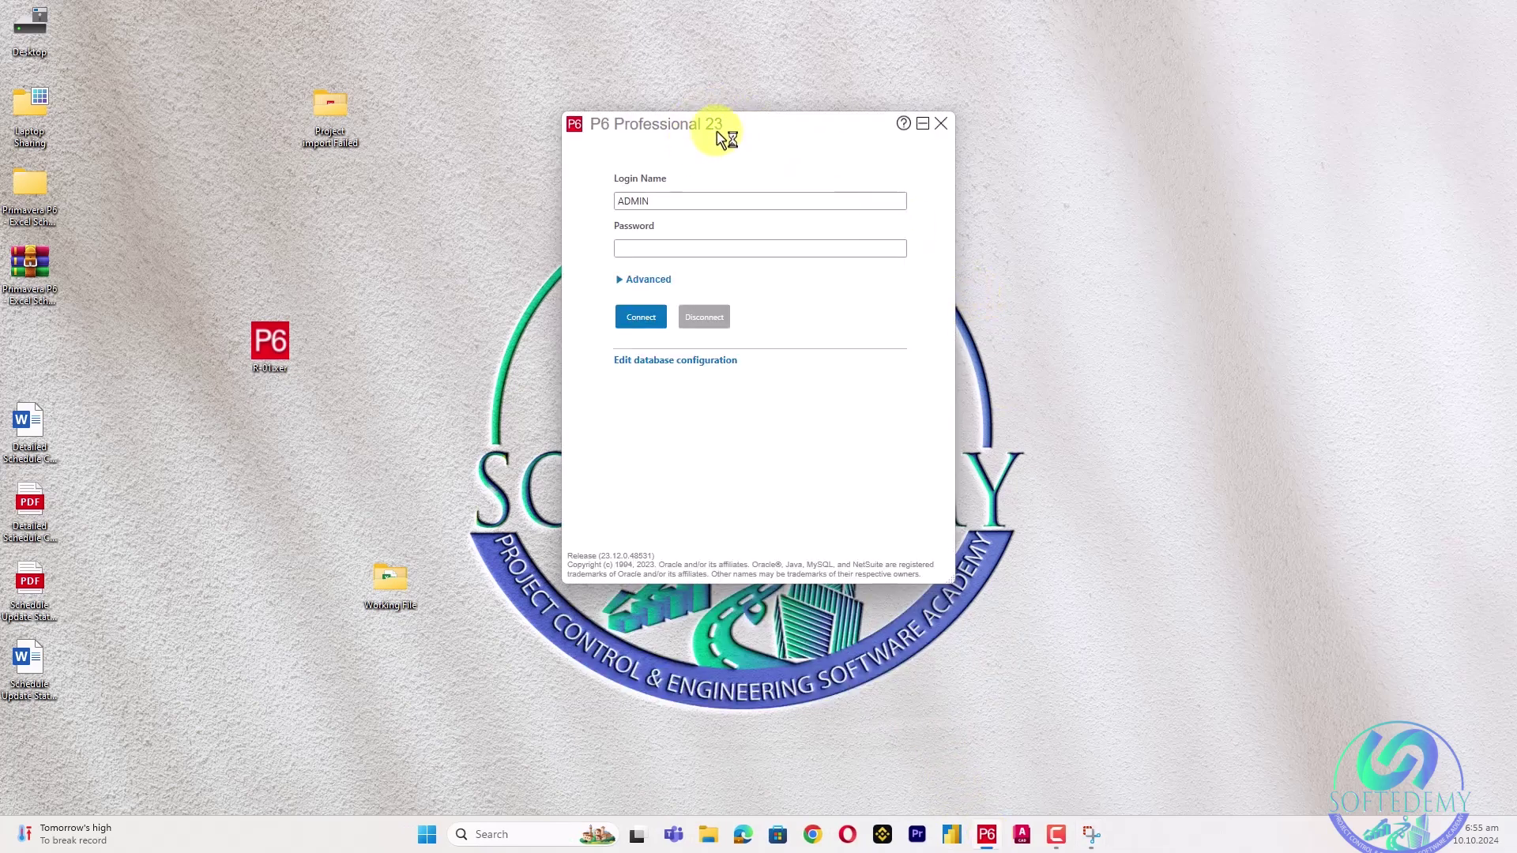
click(646, 362)
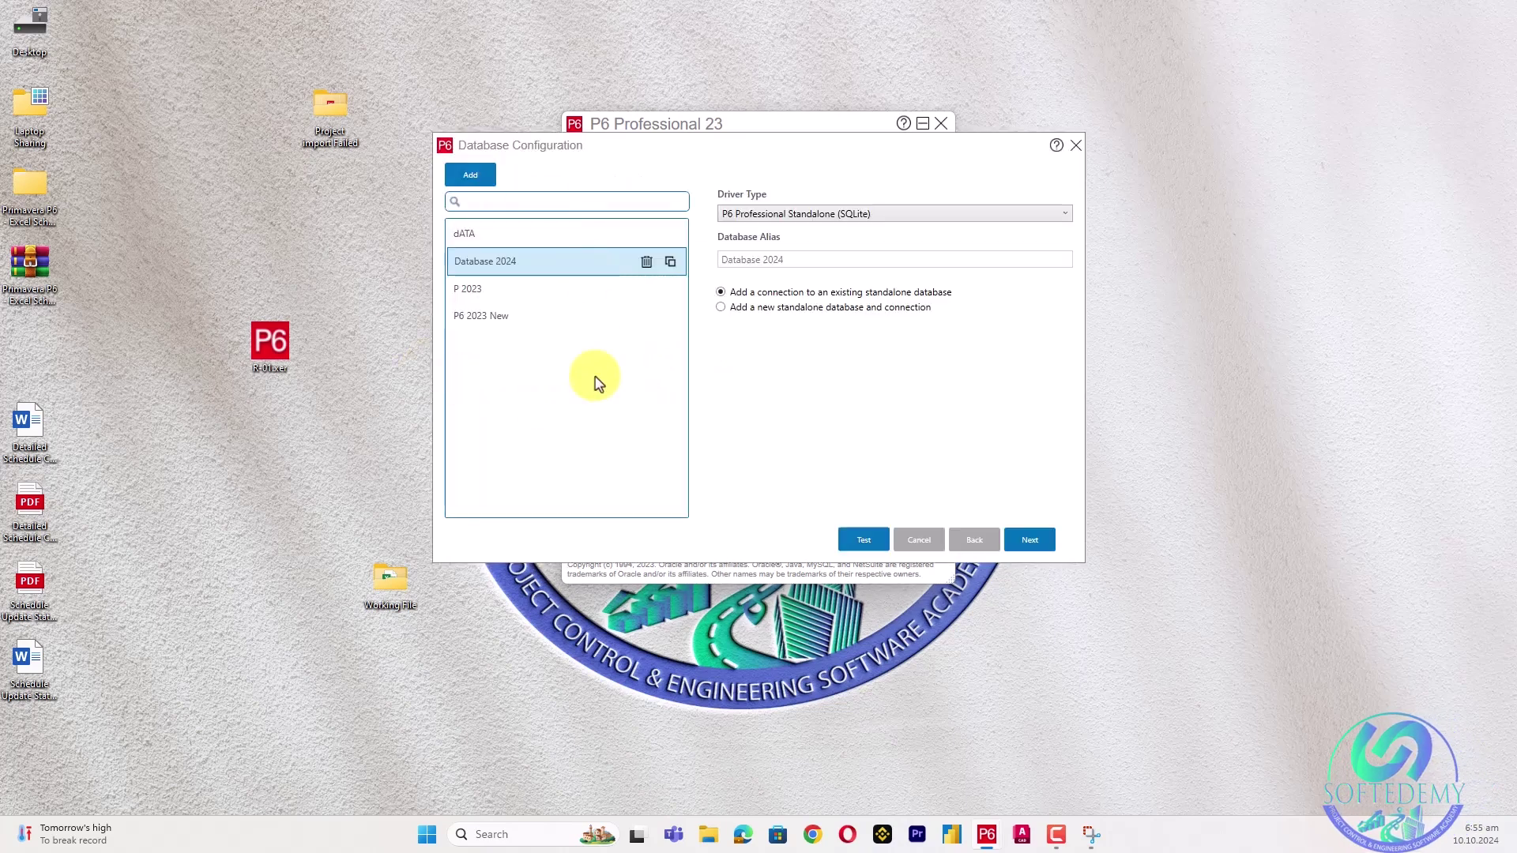
click(491, 235)
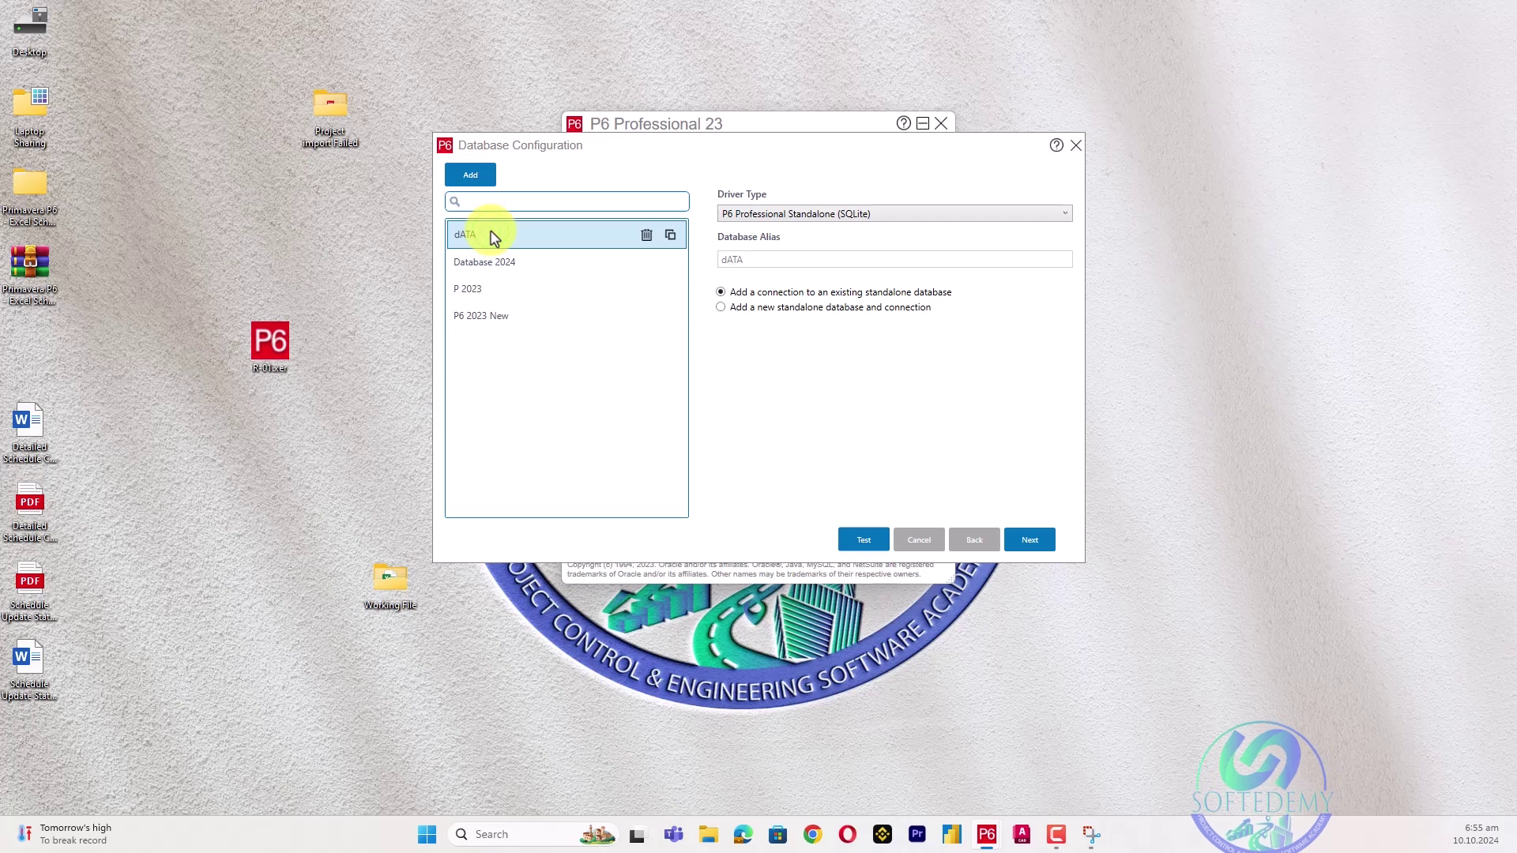
- Add a new P6 Professional Standalone (SQLite) alias named 'Softedemy testing'
click(471, 174)
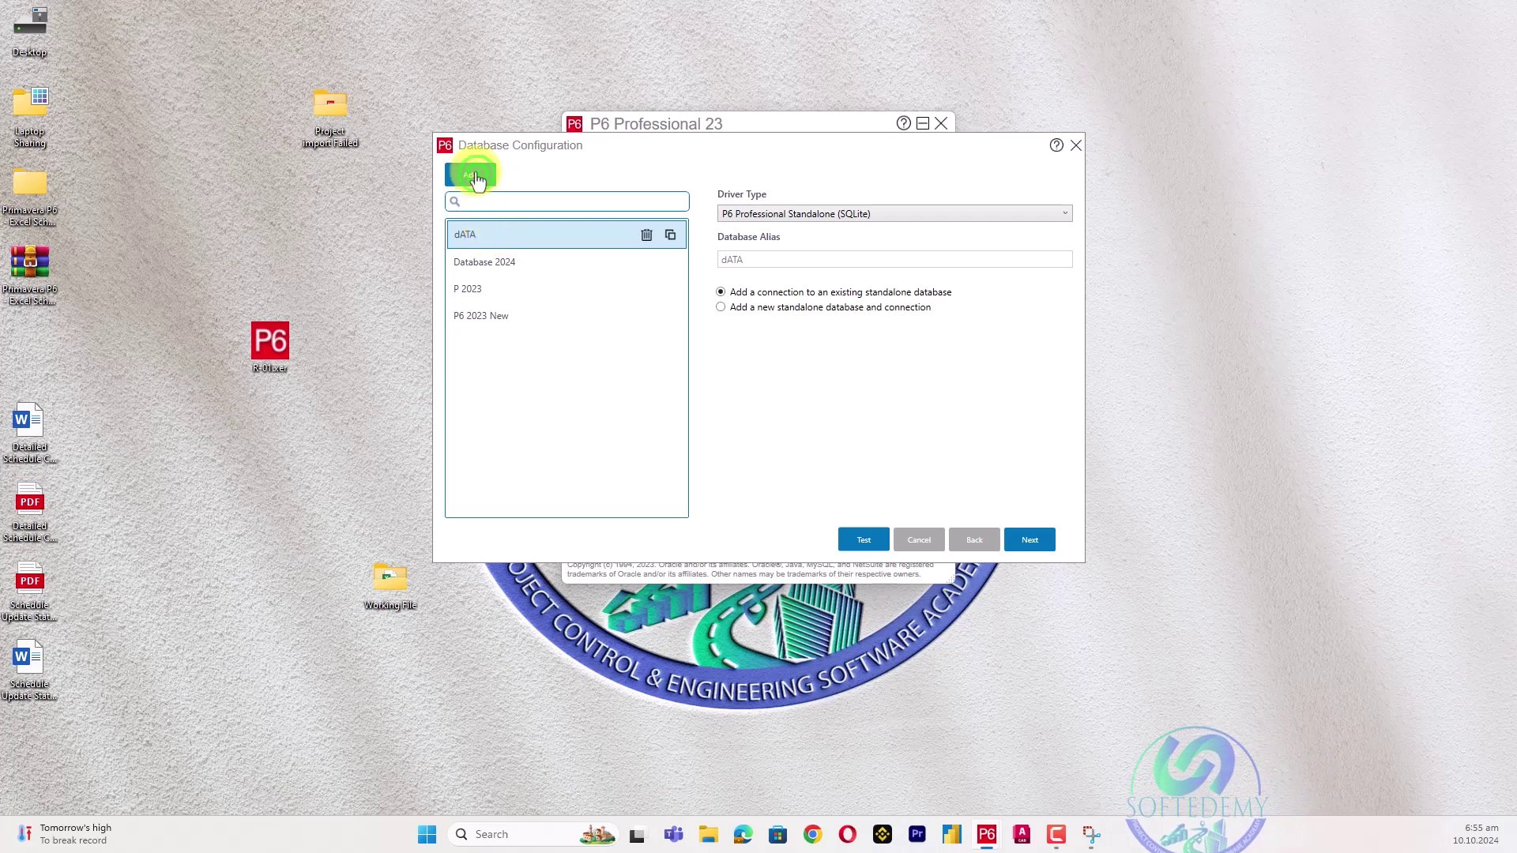
click(871, 214)
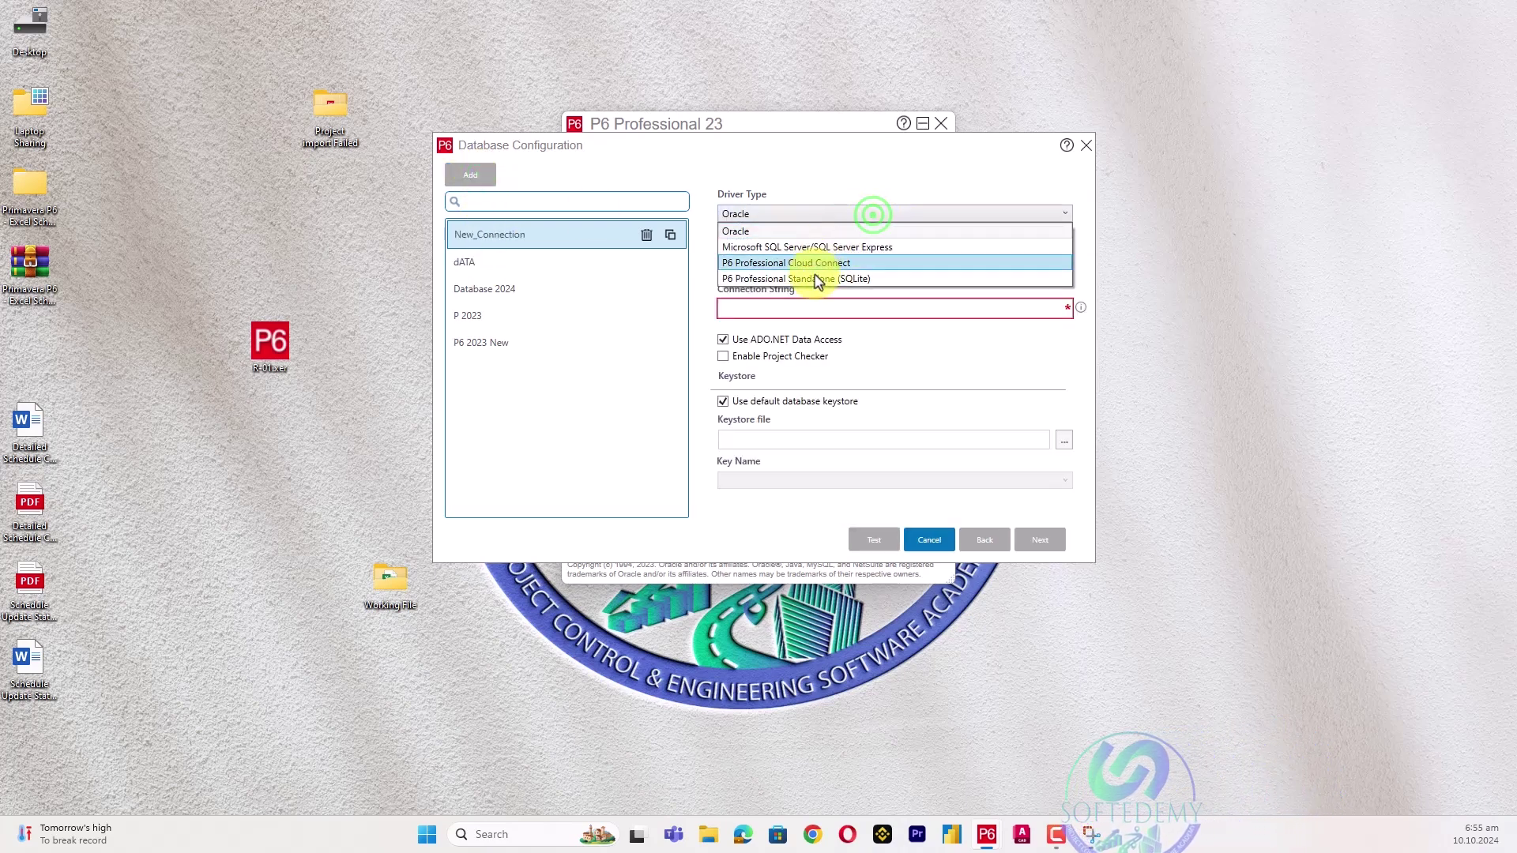
click(814, 277)
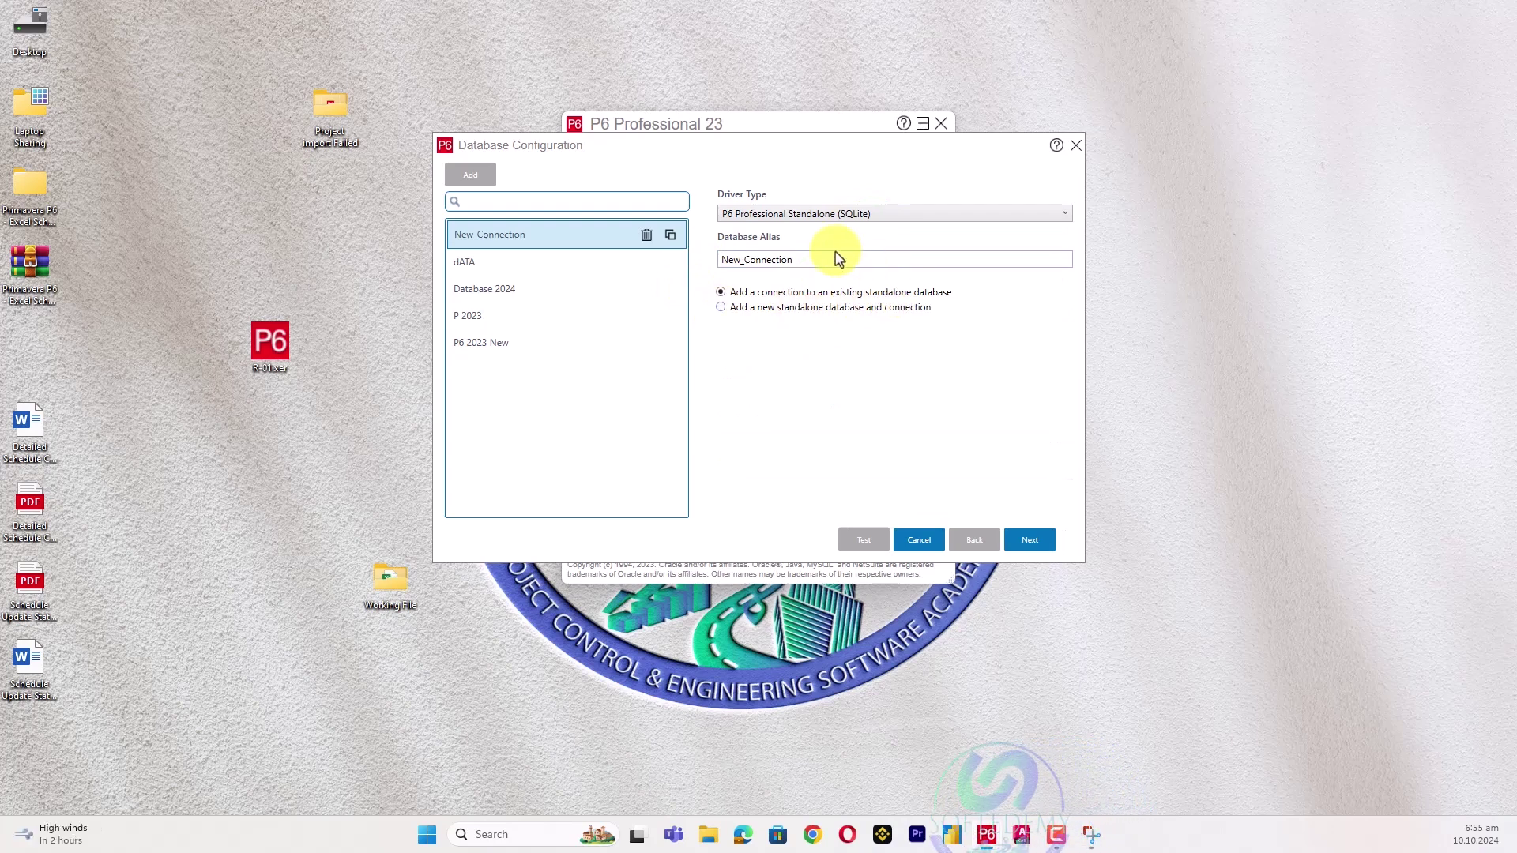
drag(819, 259, 776, 260)
key(ctrl+a)
key(BackSpace)
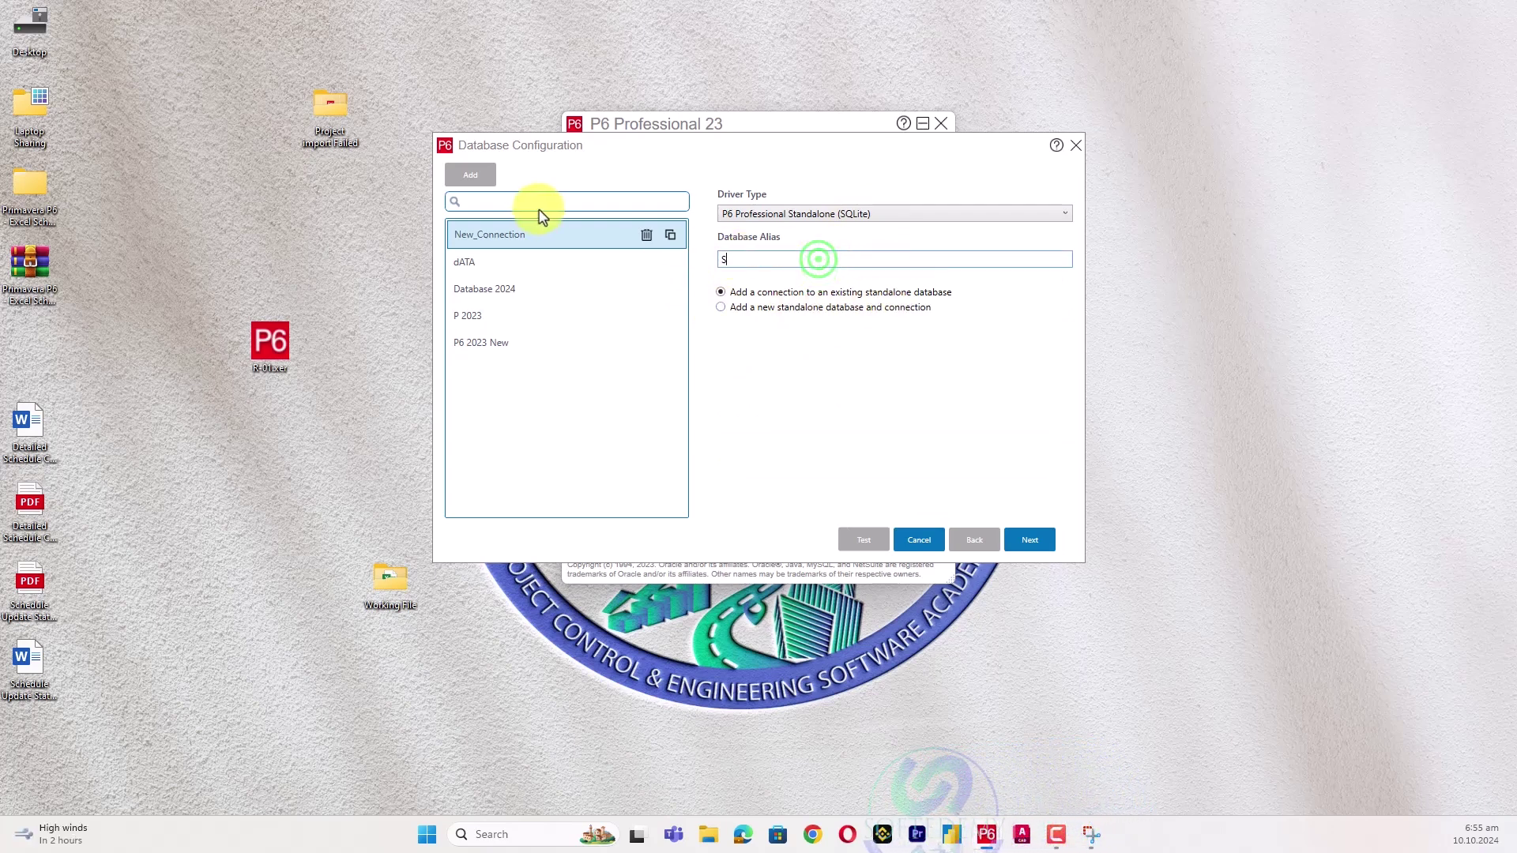
text(Softedemy )
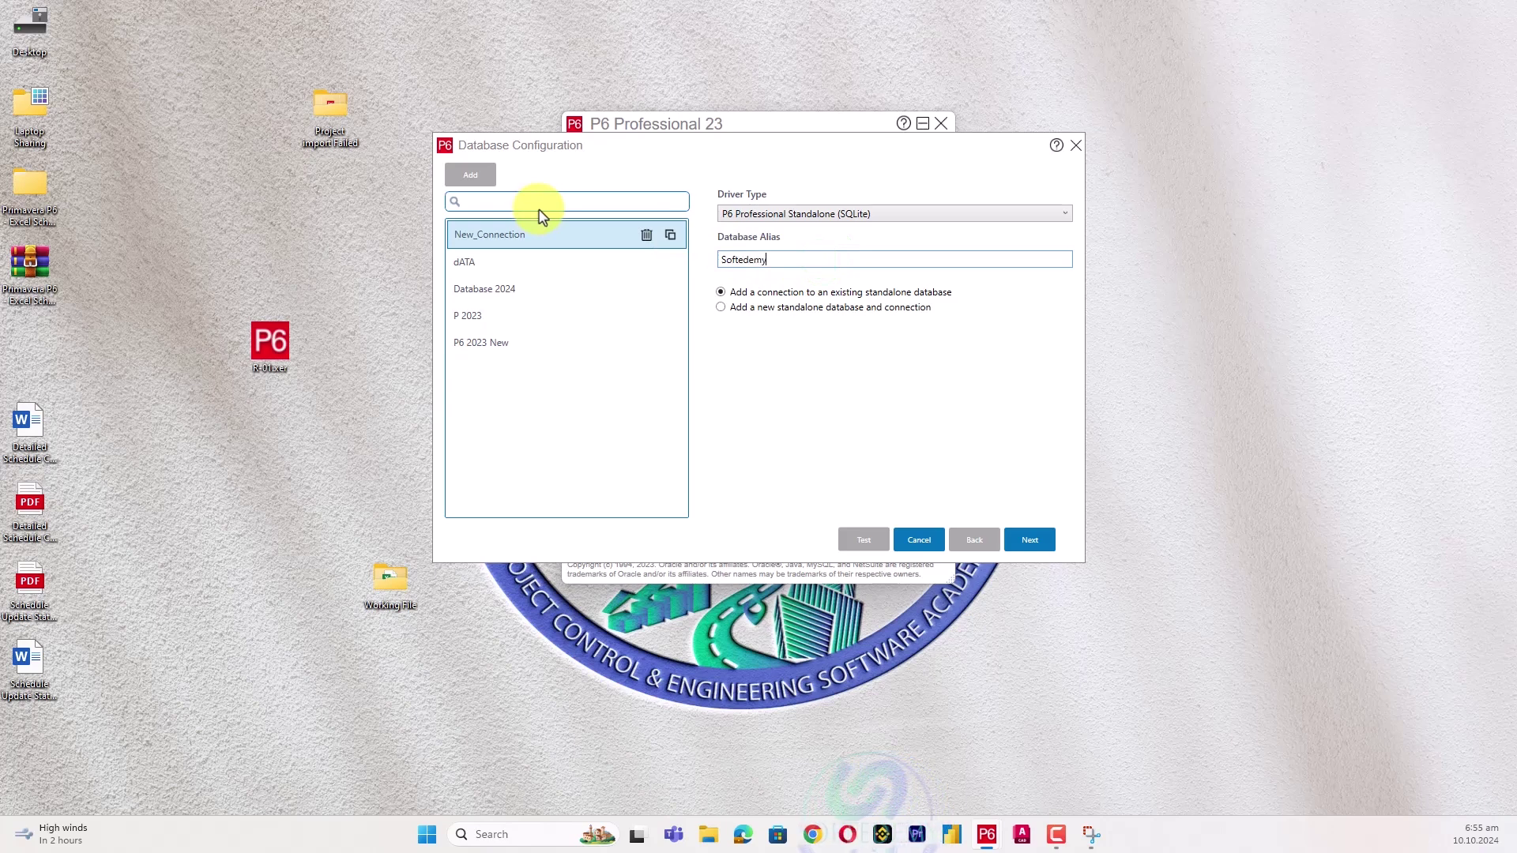
text(testin)
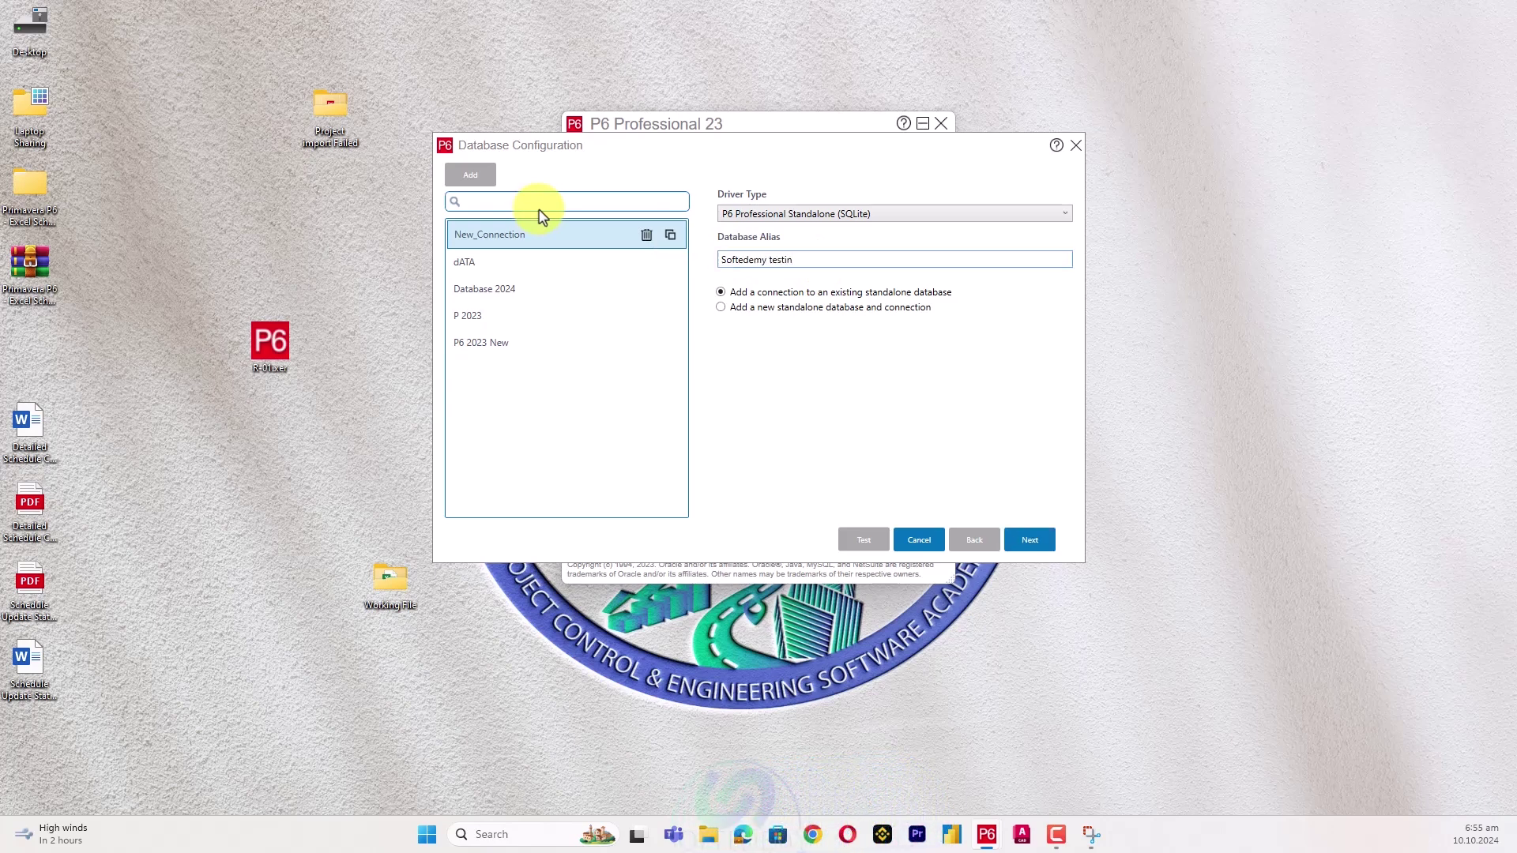
text(g)
- Point the alias to PPMDBSQLite.db in Documents and save it
click(1027, 538)
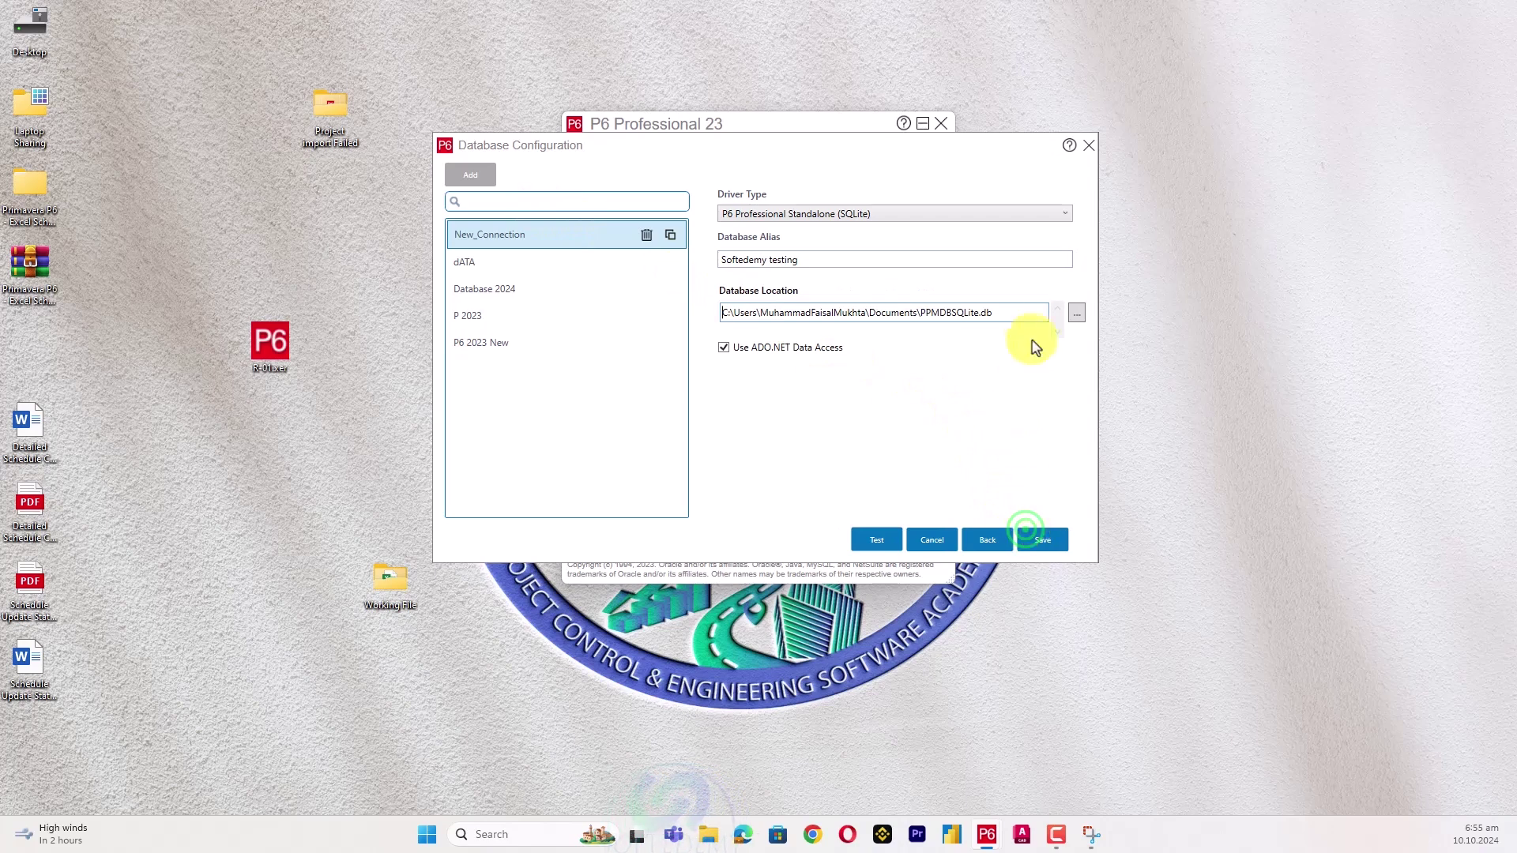
click(1078, 312)
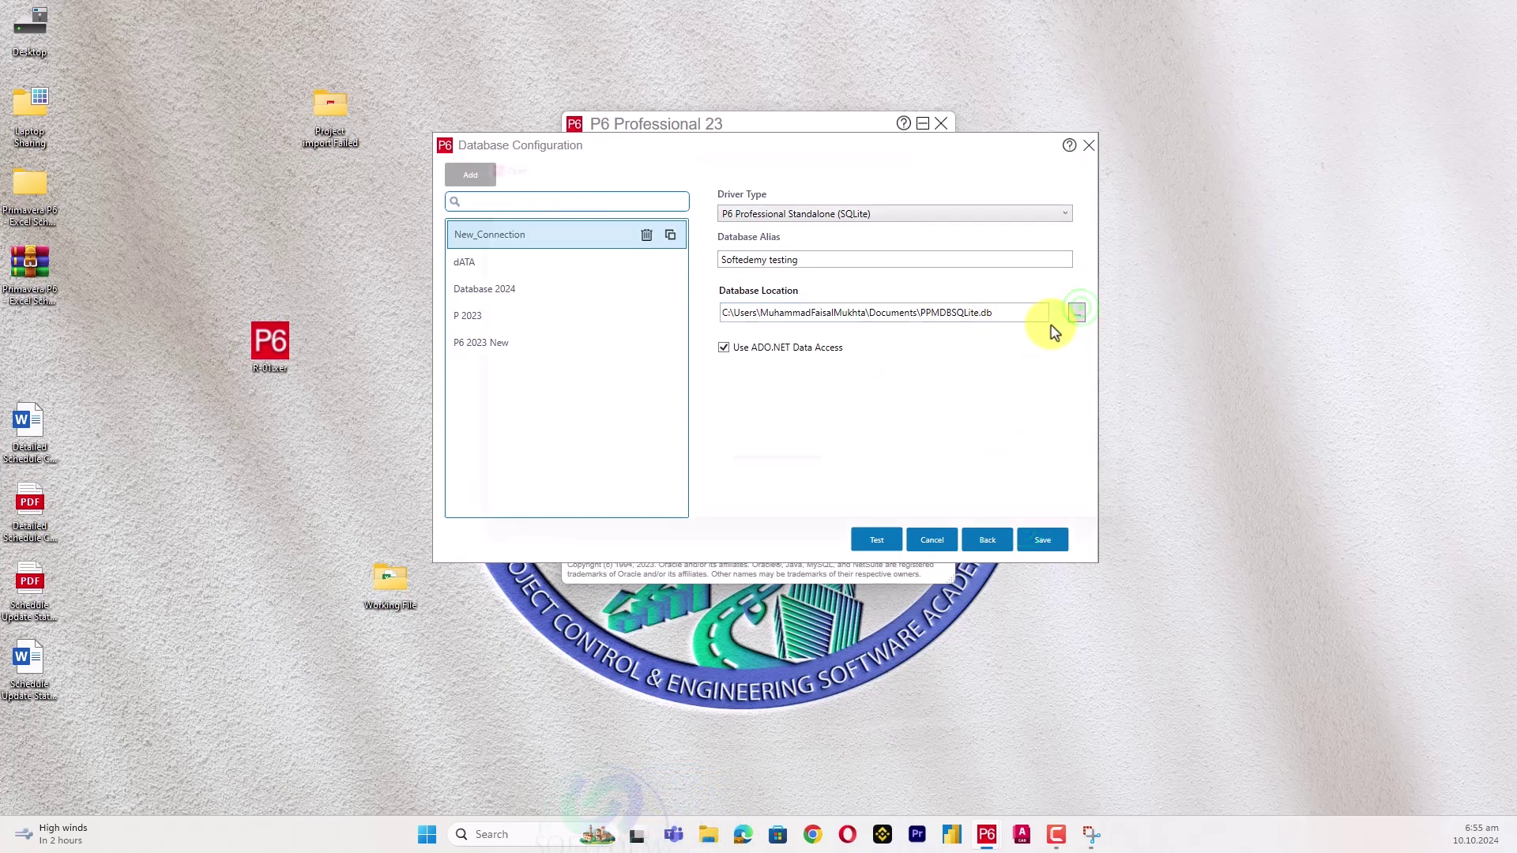
click(795, 377)
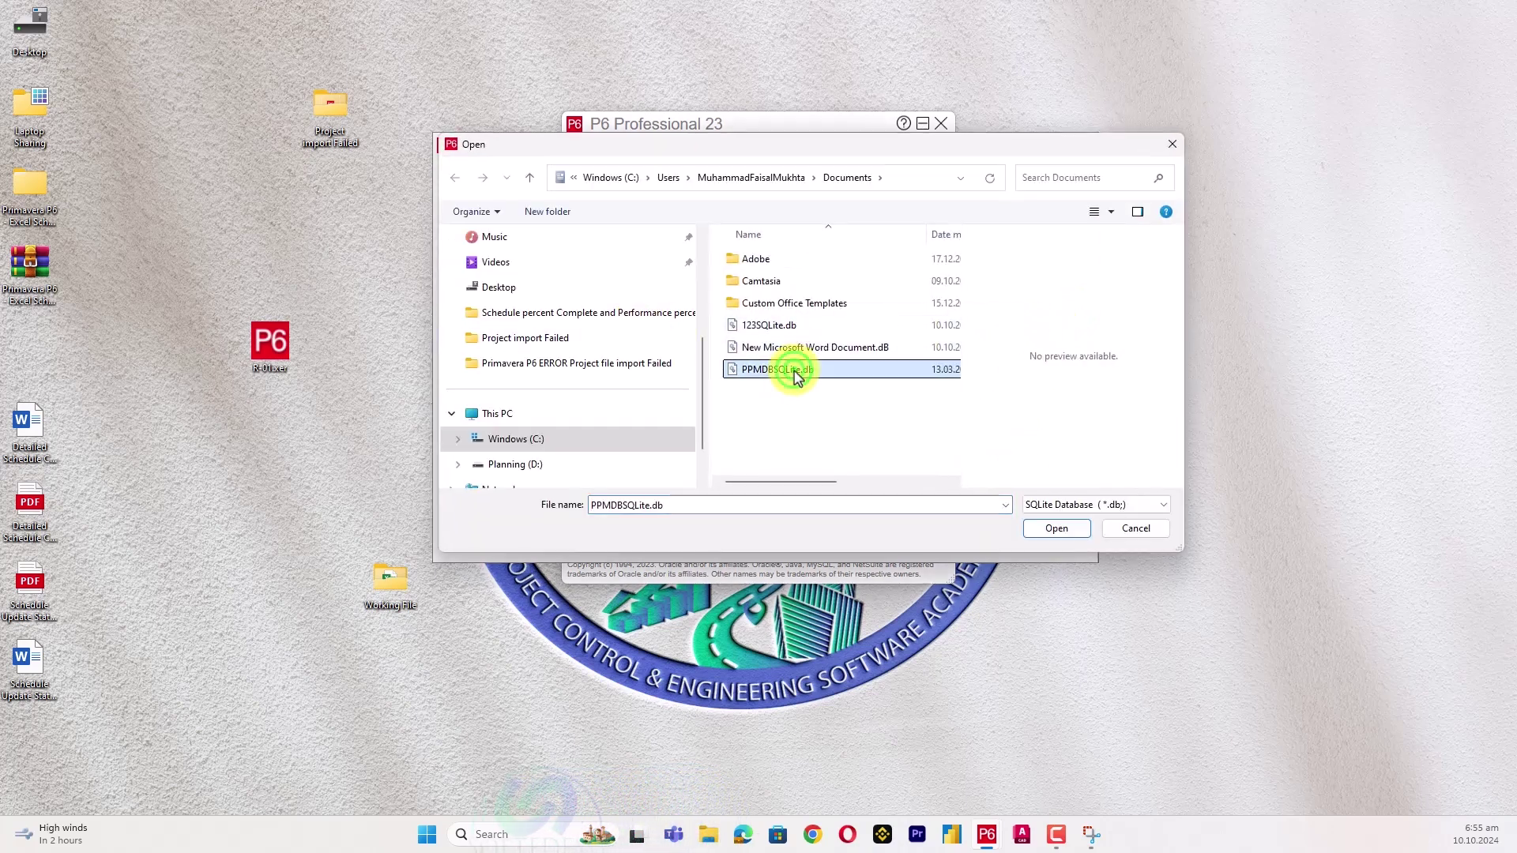
click(1079, 535)
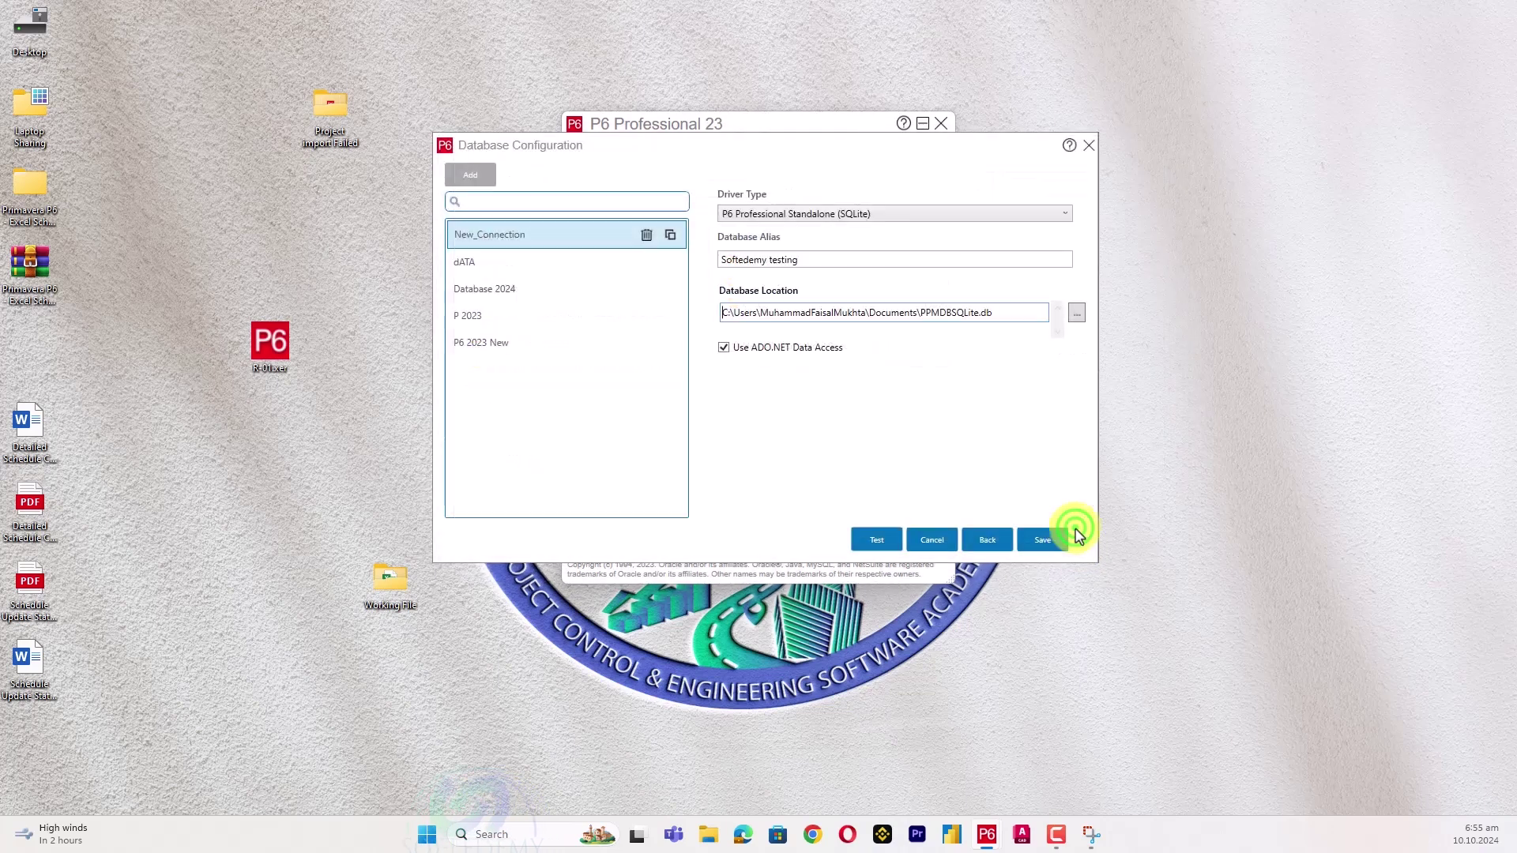
click(1043, 539)
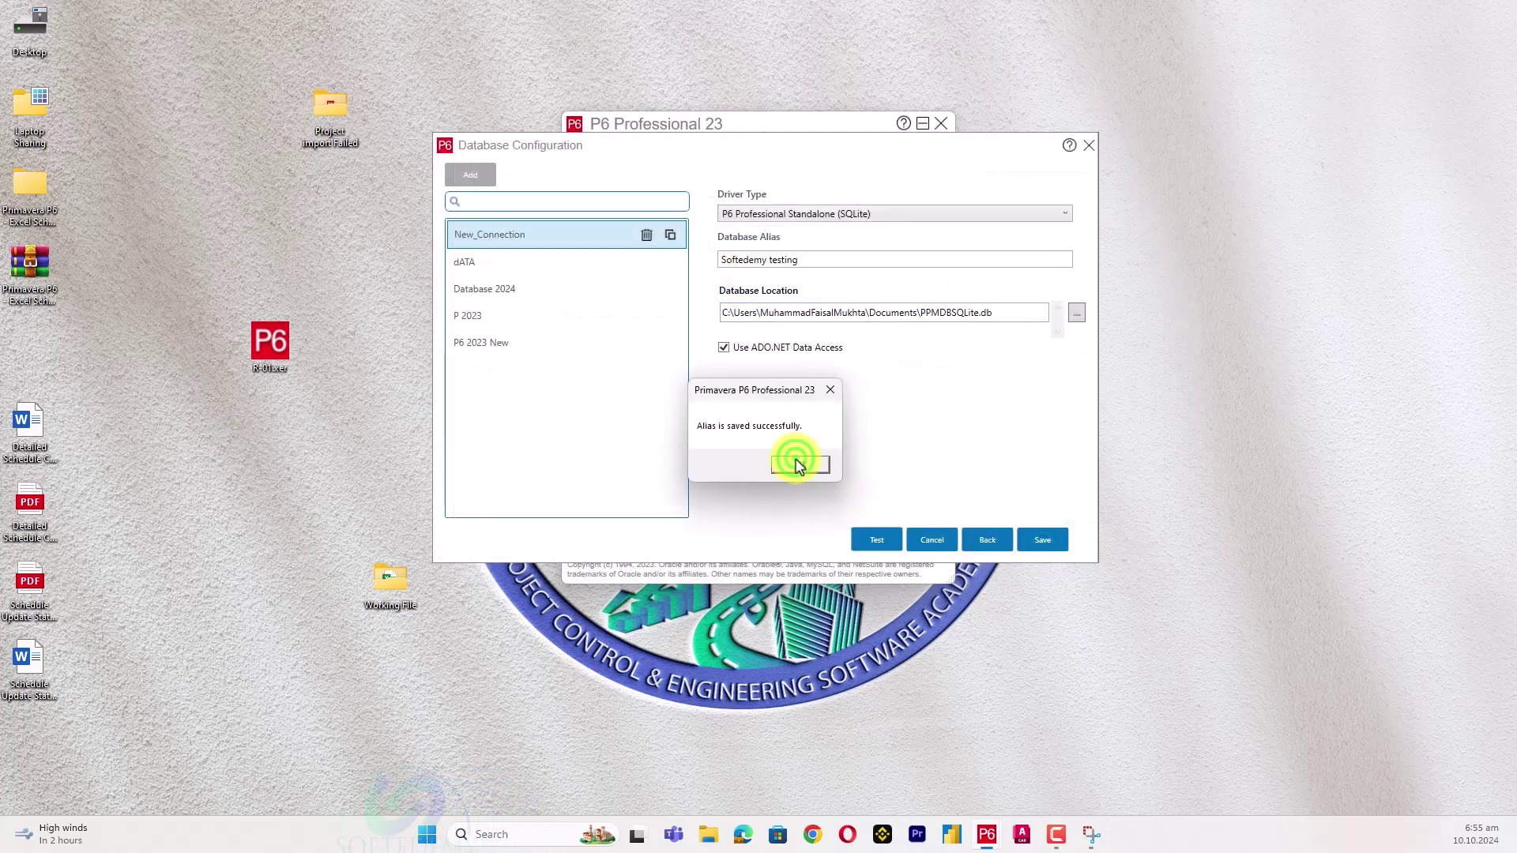
click(797, 464)
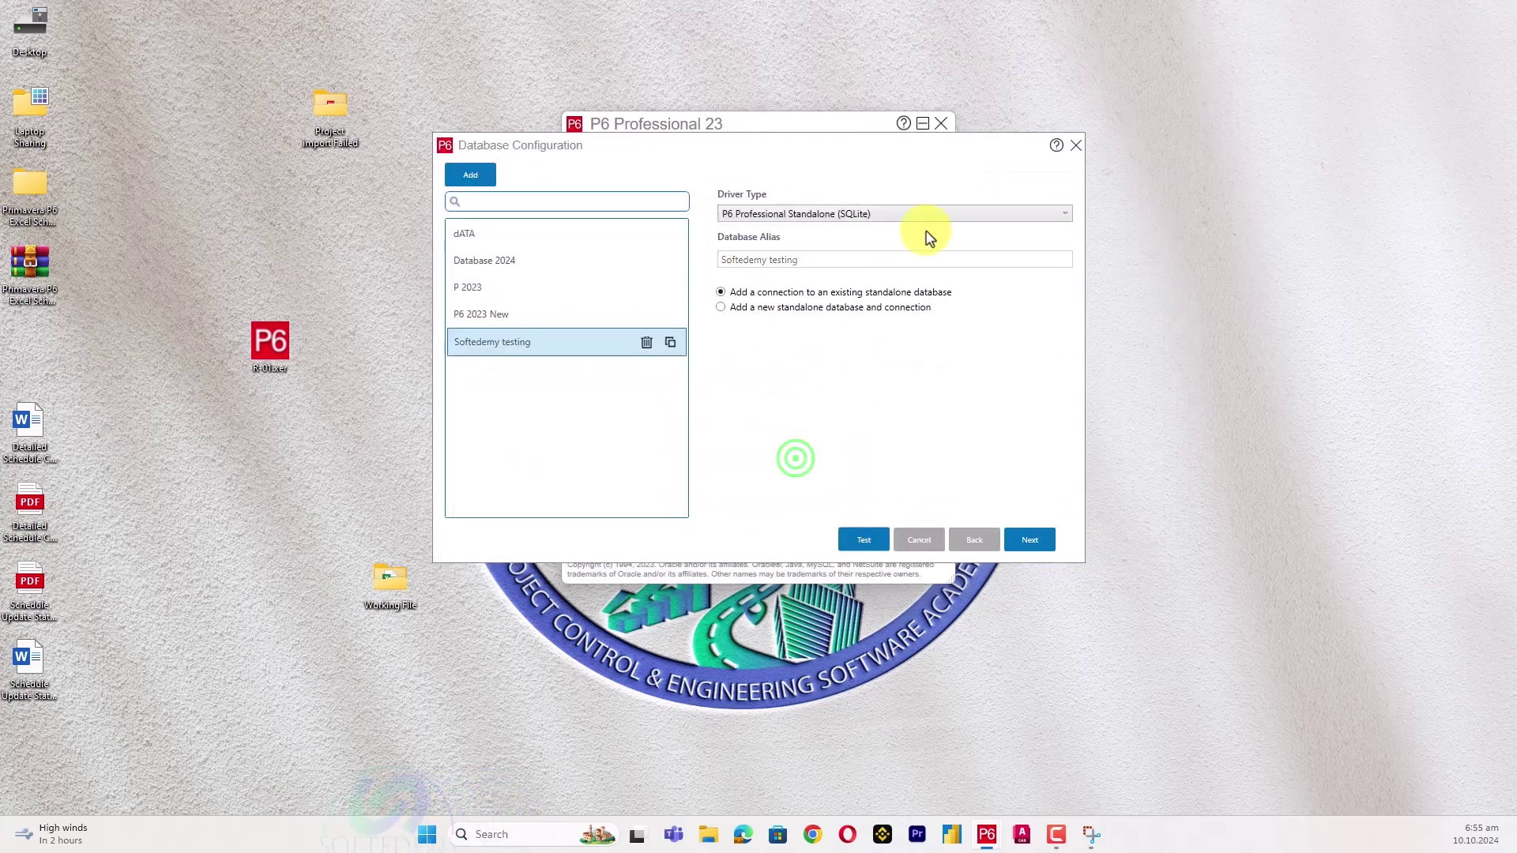
- Close Database Configuration and log in as administrator to the Softedemy testing database
click(1075, 148)
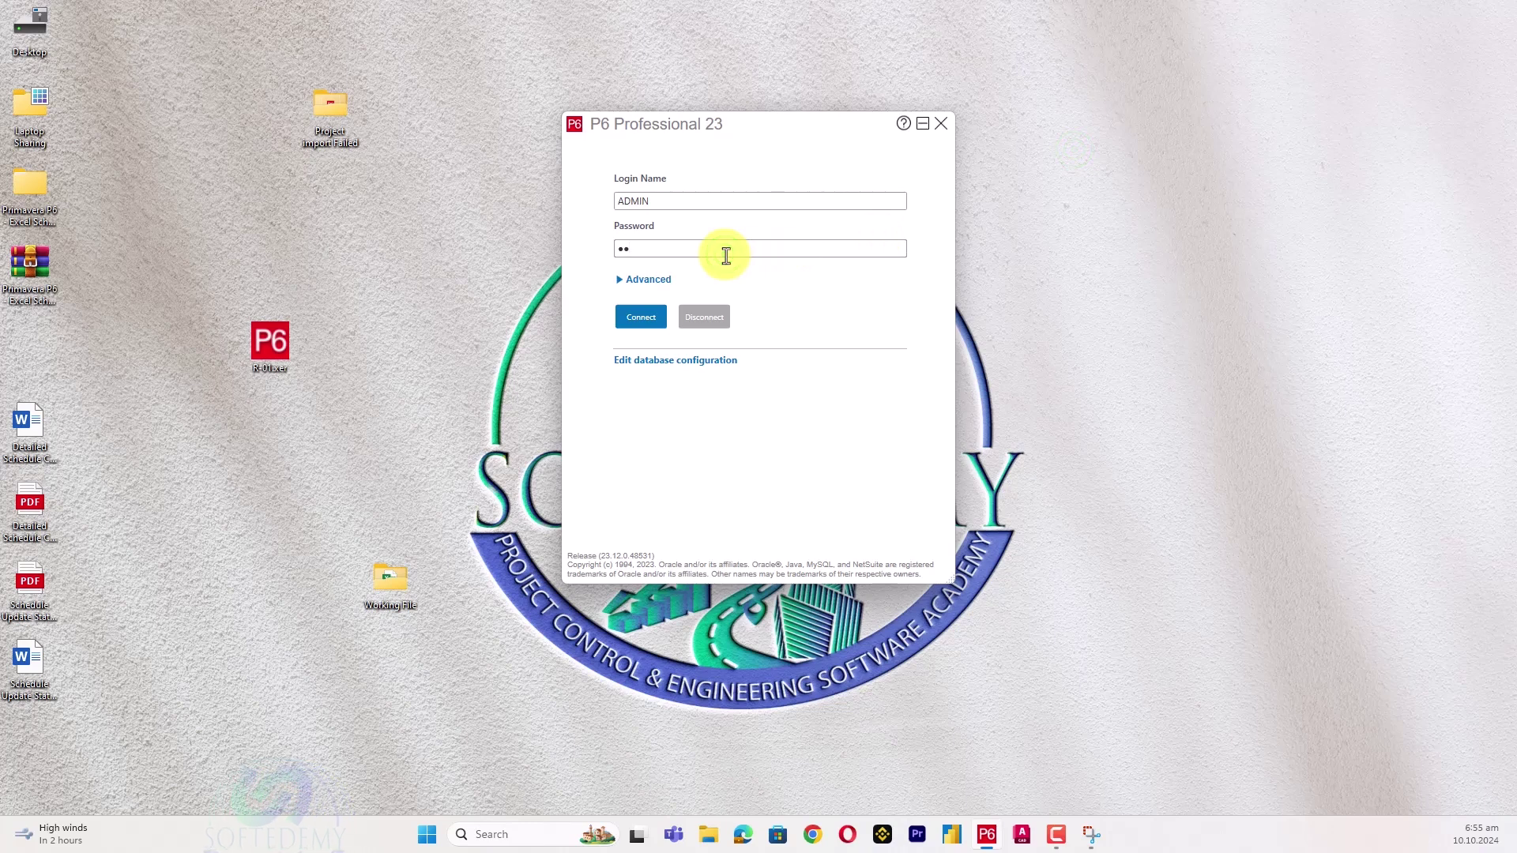
key(Return)
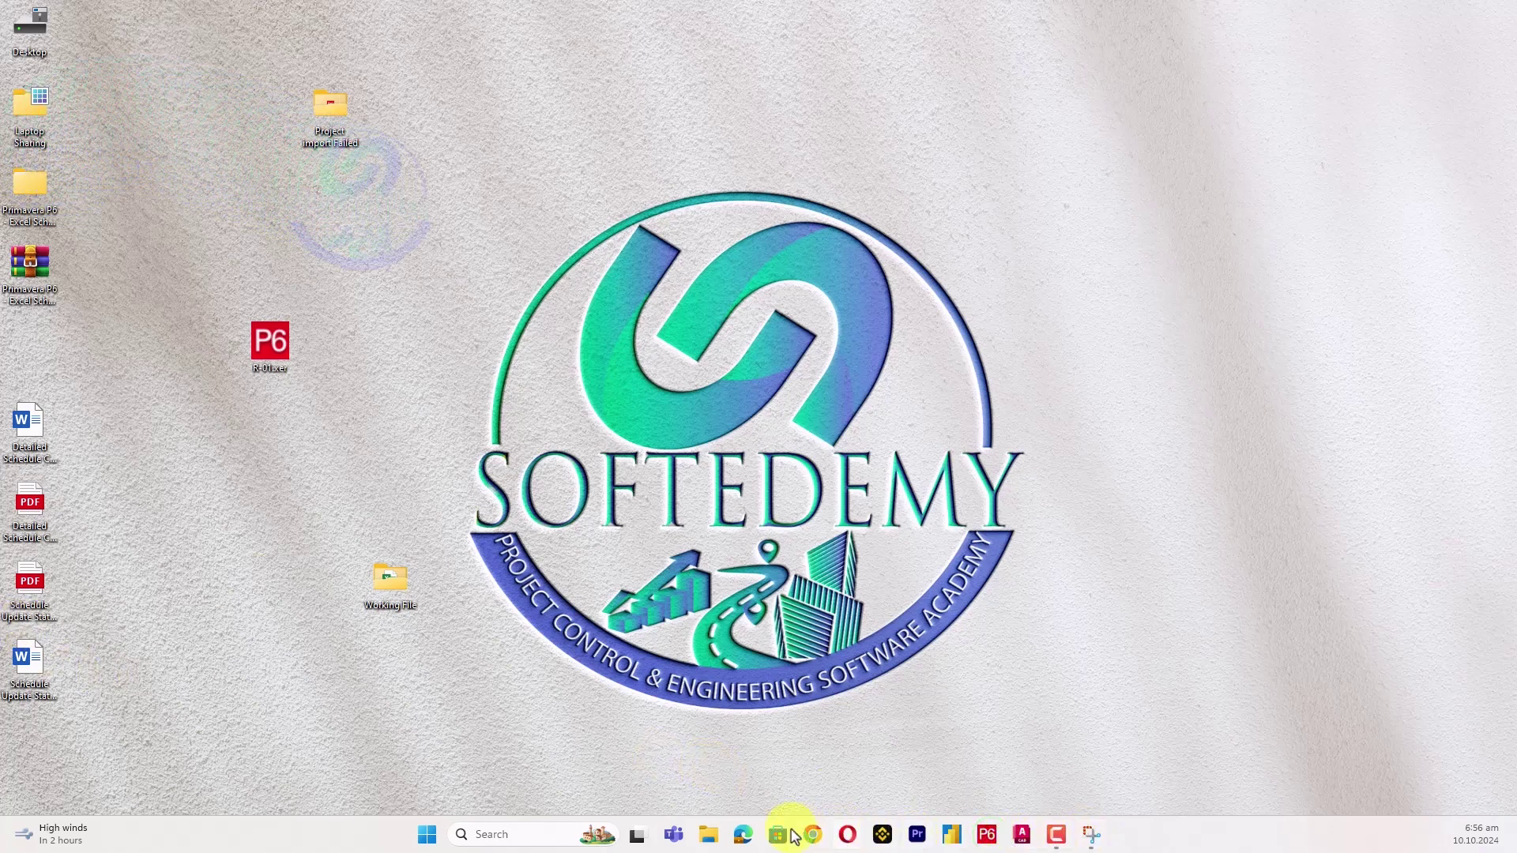
- Show the Documents folder in a maximized File Explorer, then maximize the P6 window
click(708, 836)
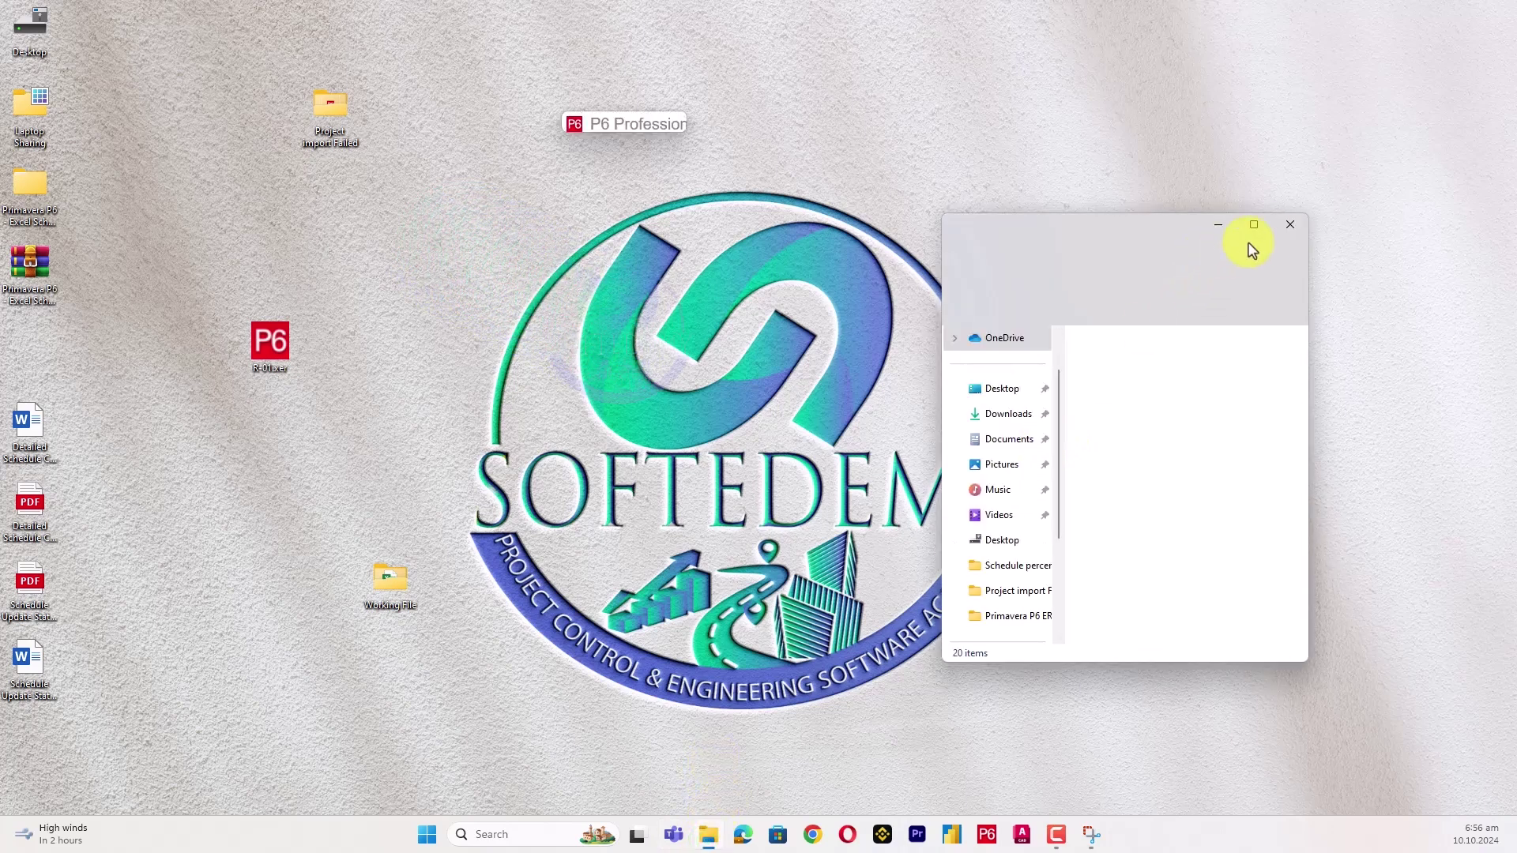
click(1255, 225)
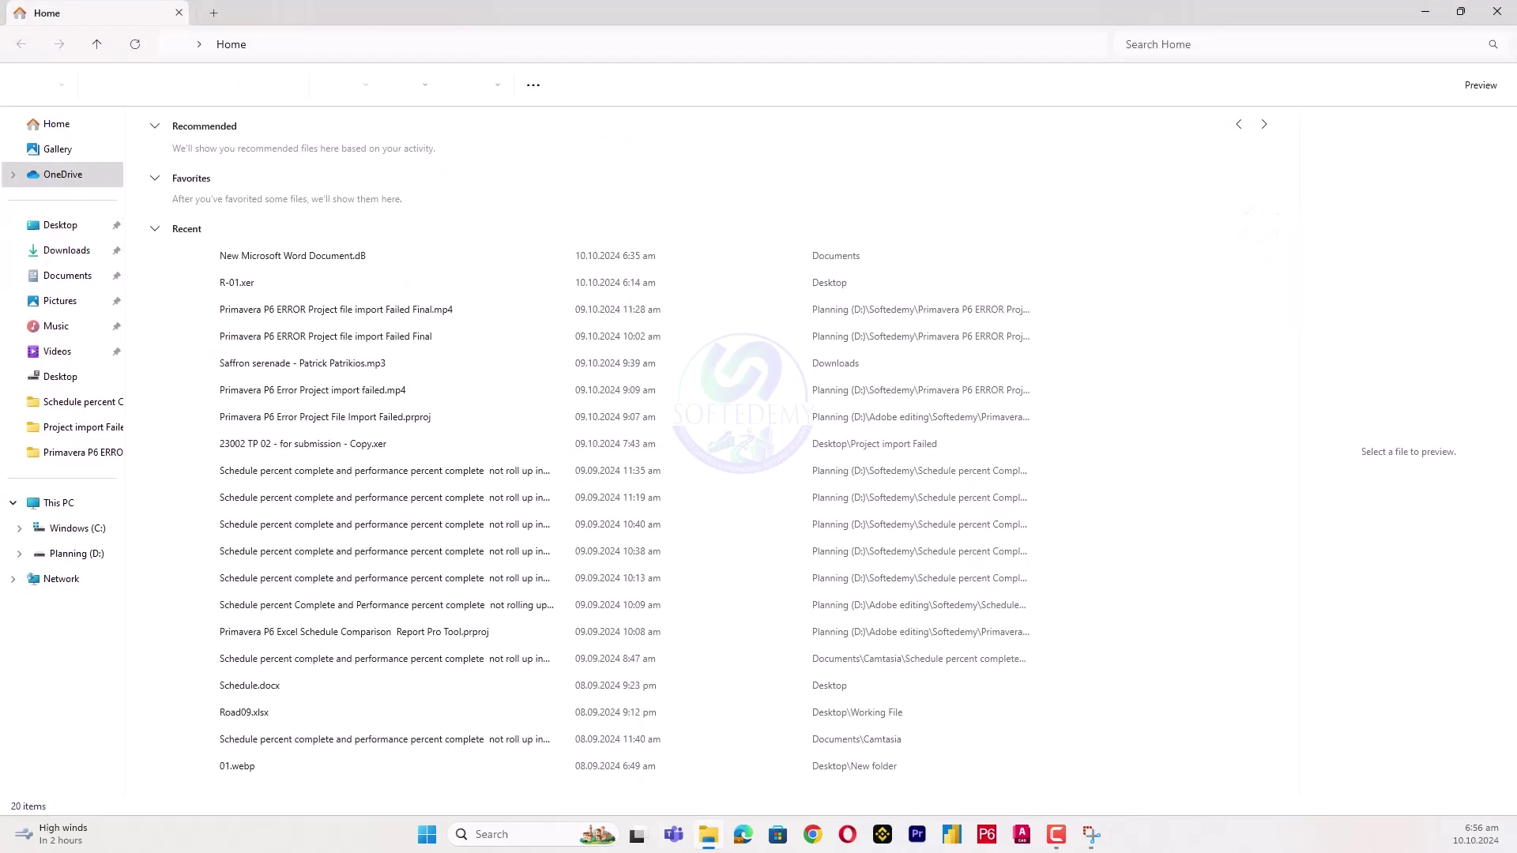
click(100, 276)
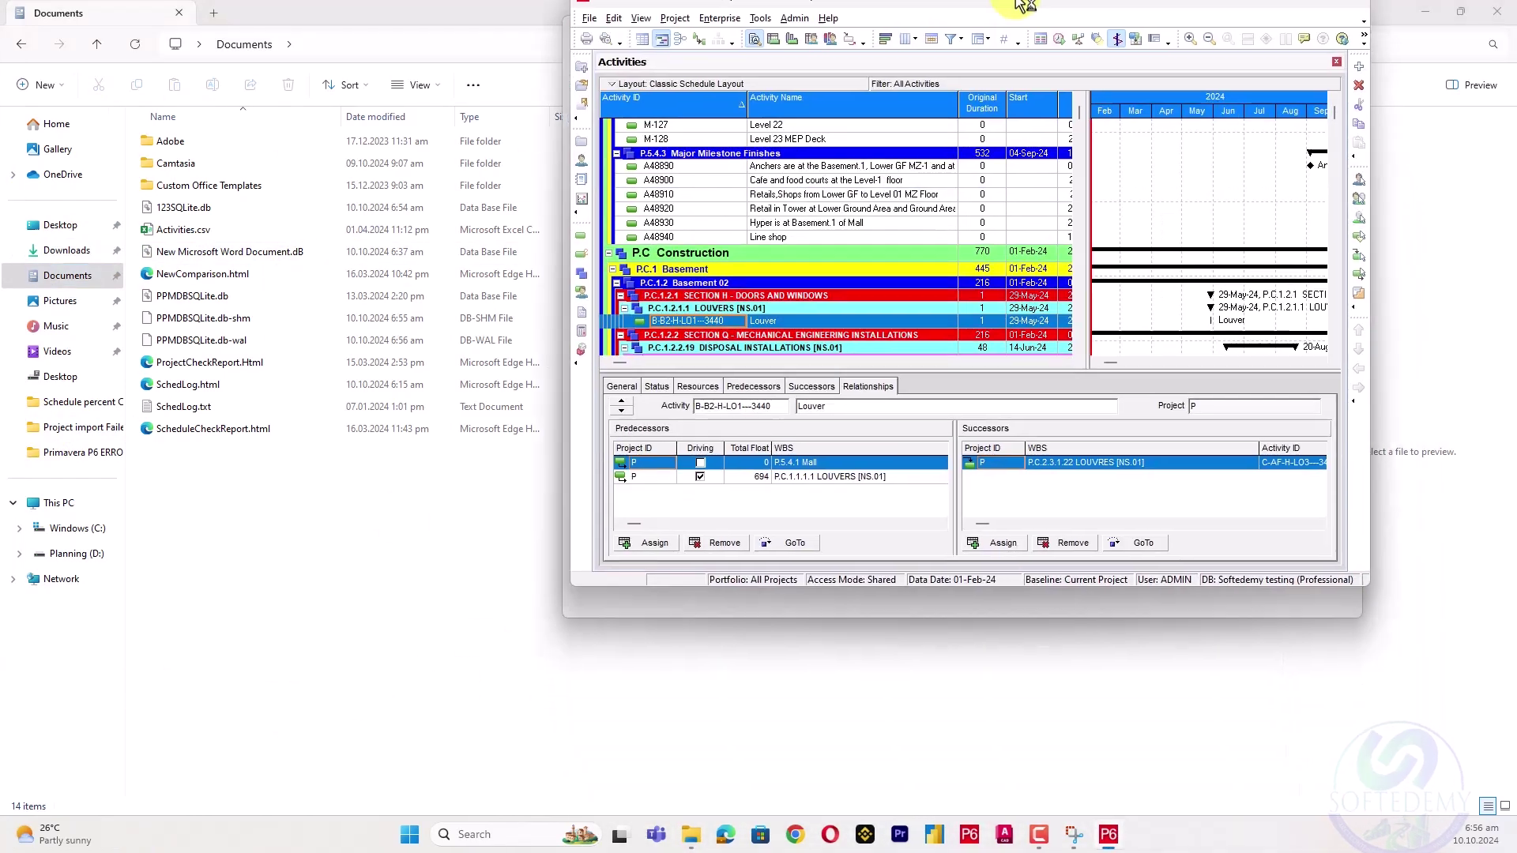
double_click(1025, 6)
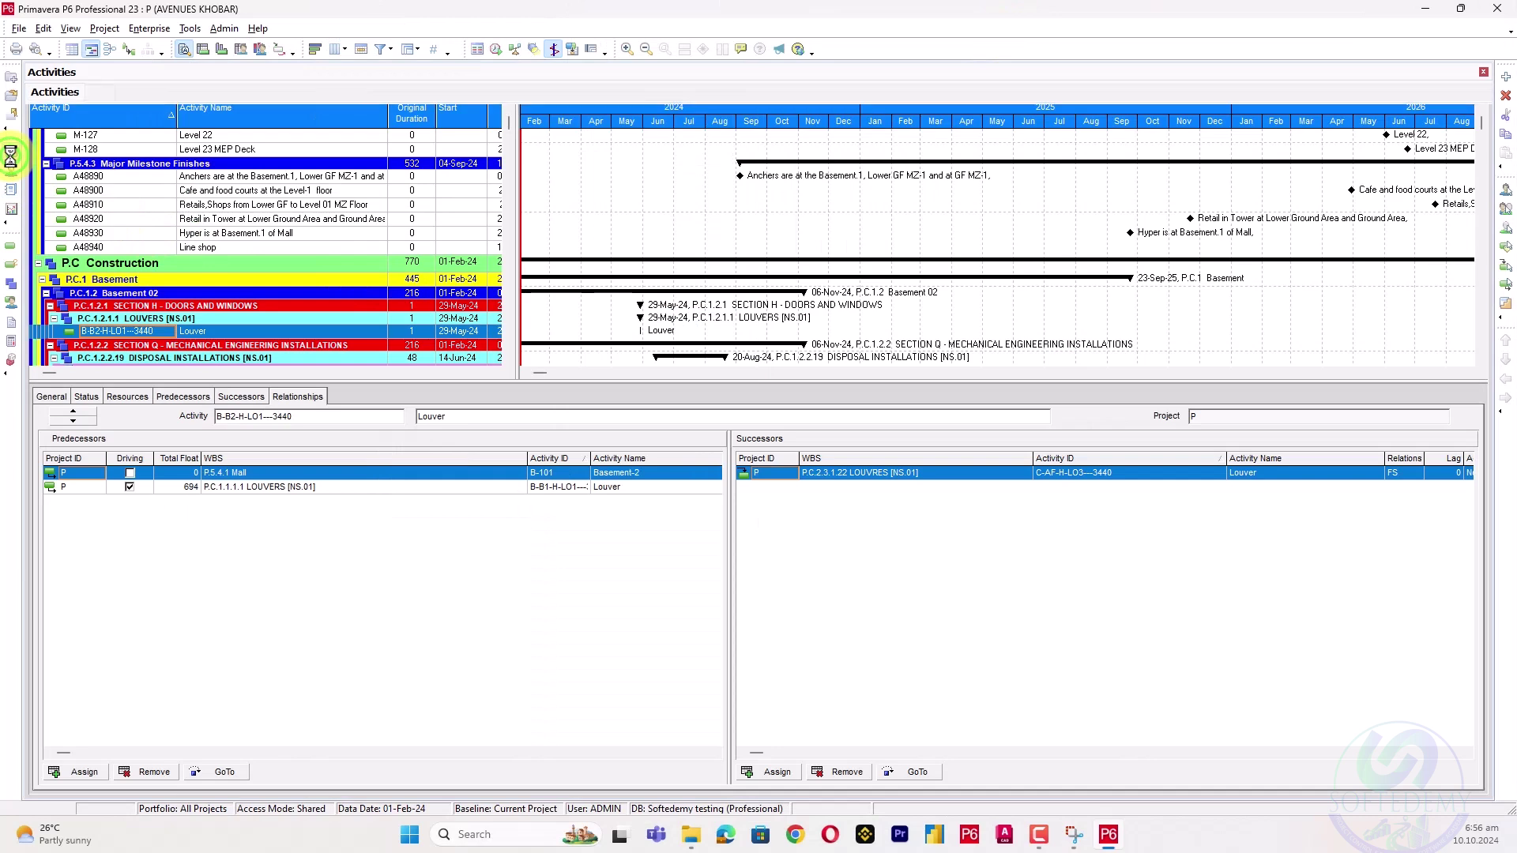
- Show the Projects list and select MEP-Vision, P1, HE4-C27-DLO-BL-R00-8 and Merlin-2
click(11, 151)
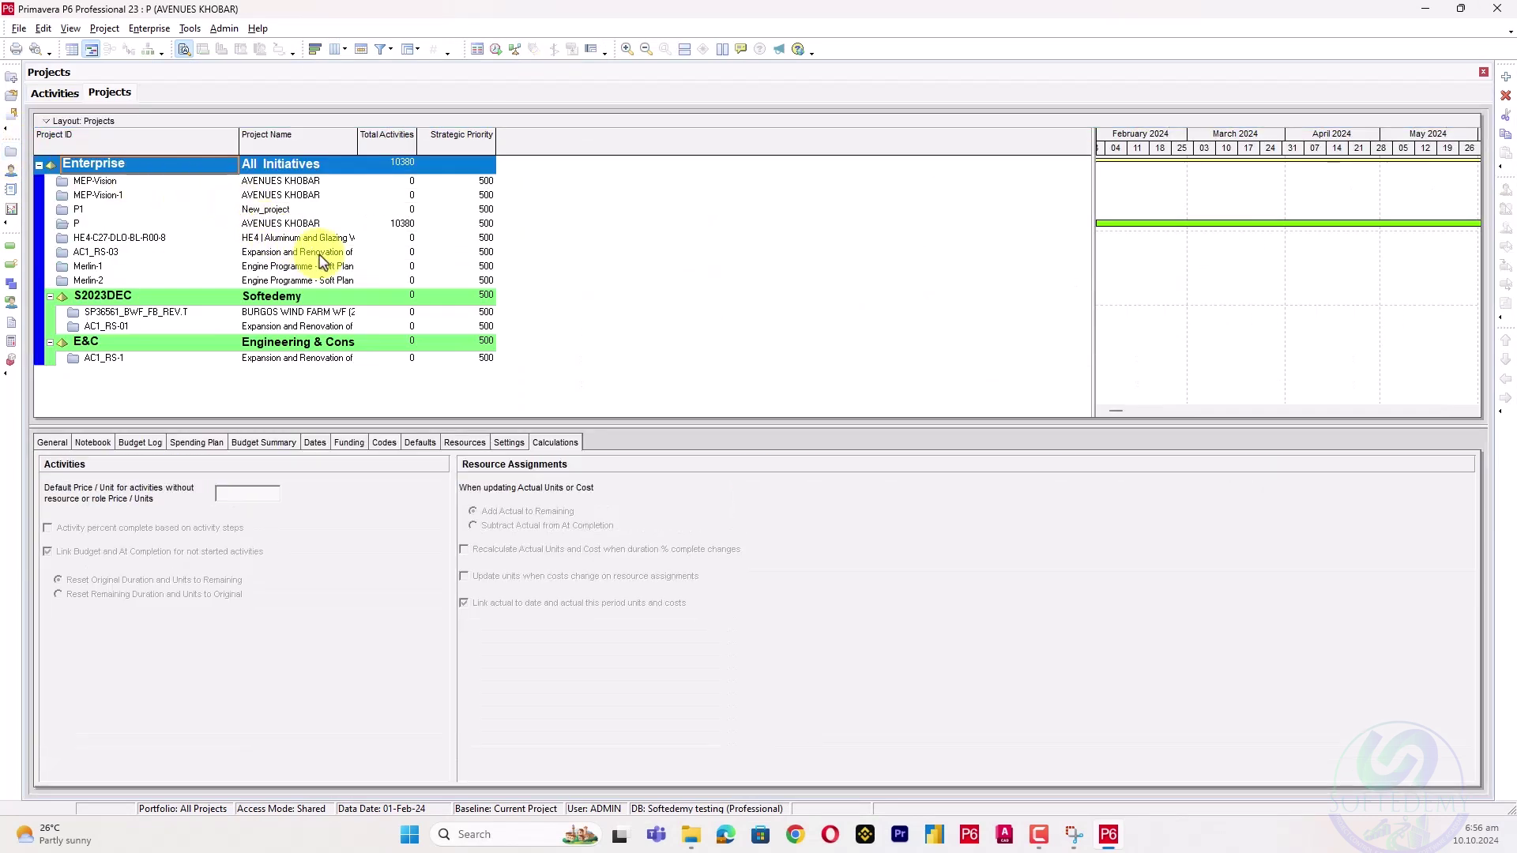
click(304, 181)
click(286, 209)
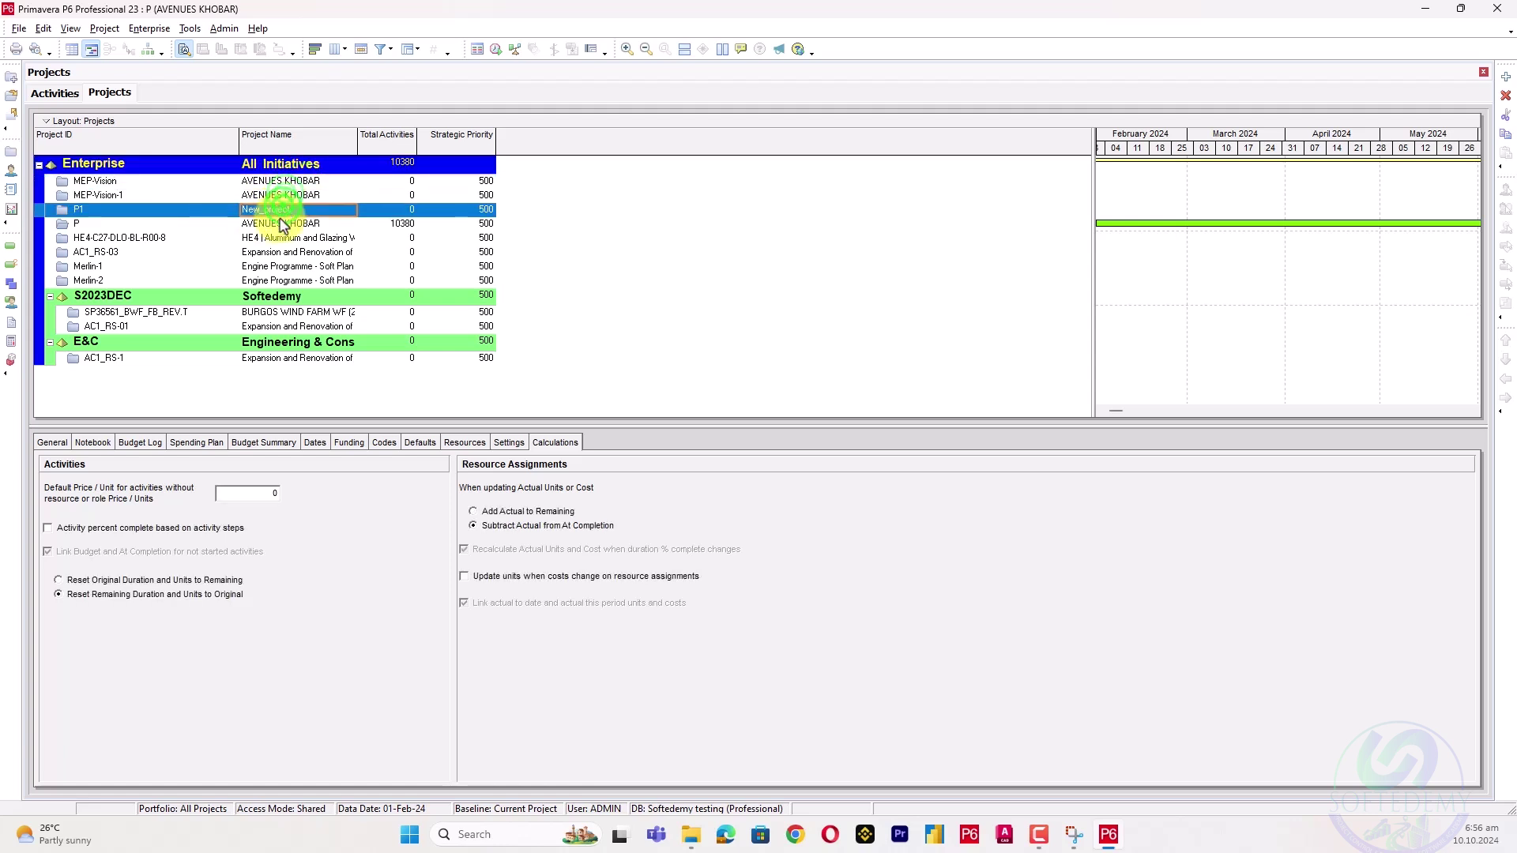
click(293, 238)
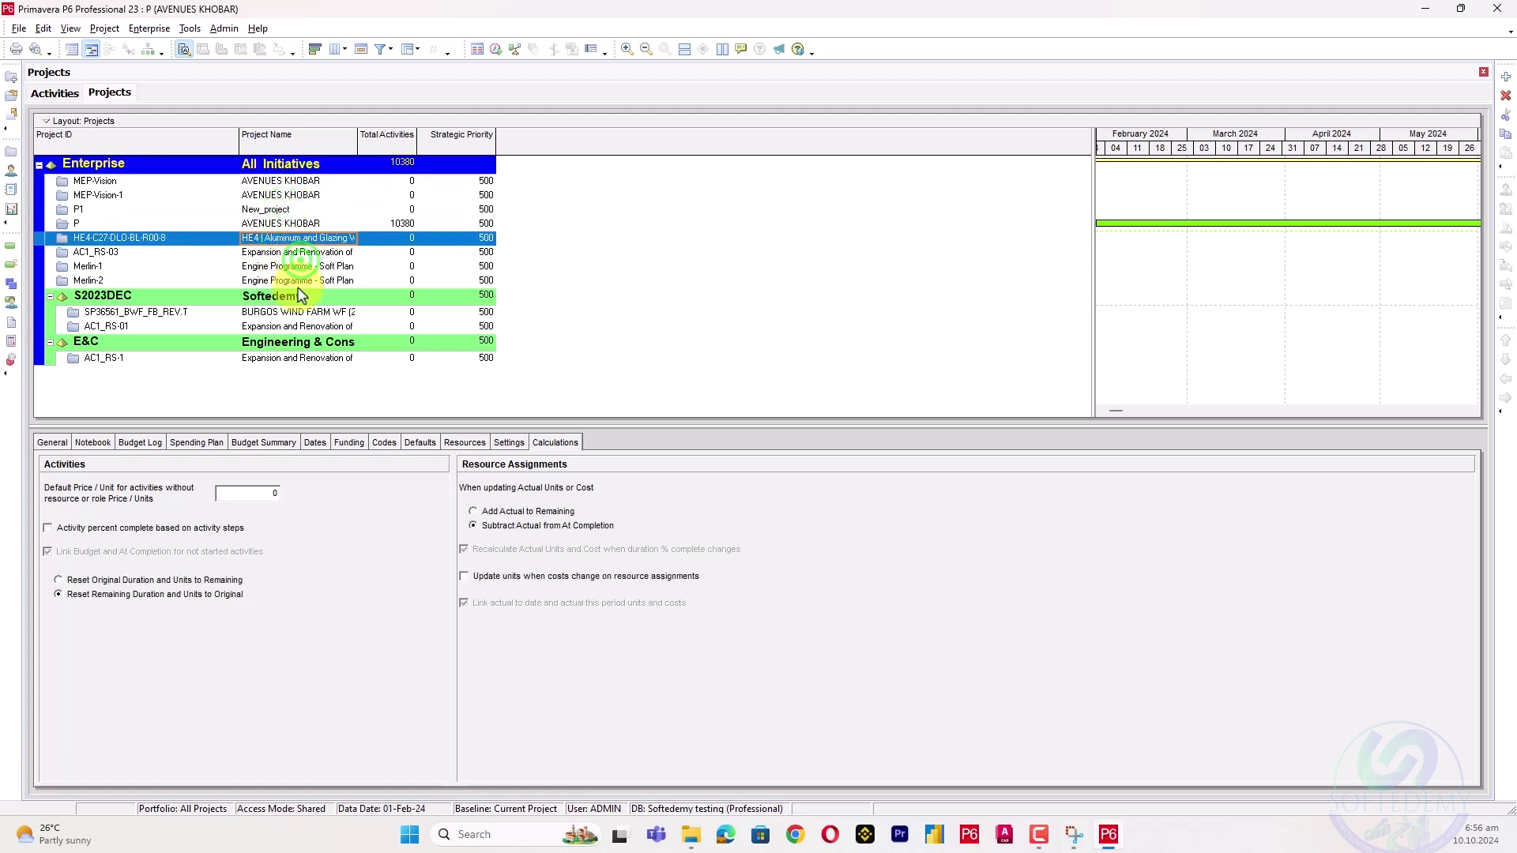
click(304, 281)
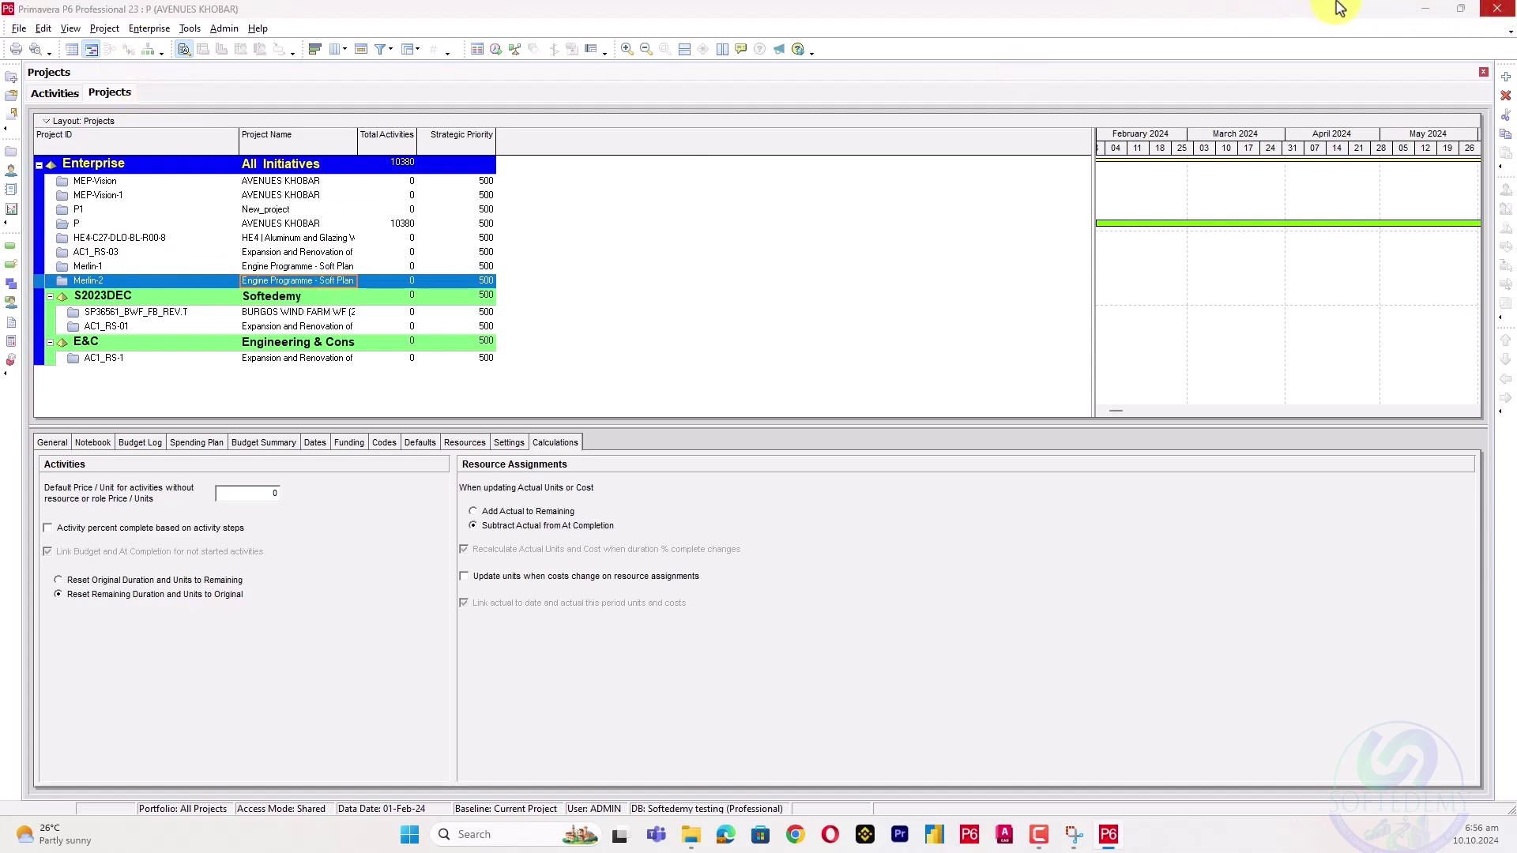
- Exit P6 and select PPMDBSQLite.db in the Documents folder
key(alt+F4)
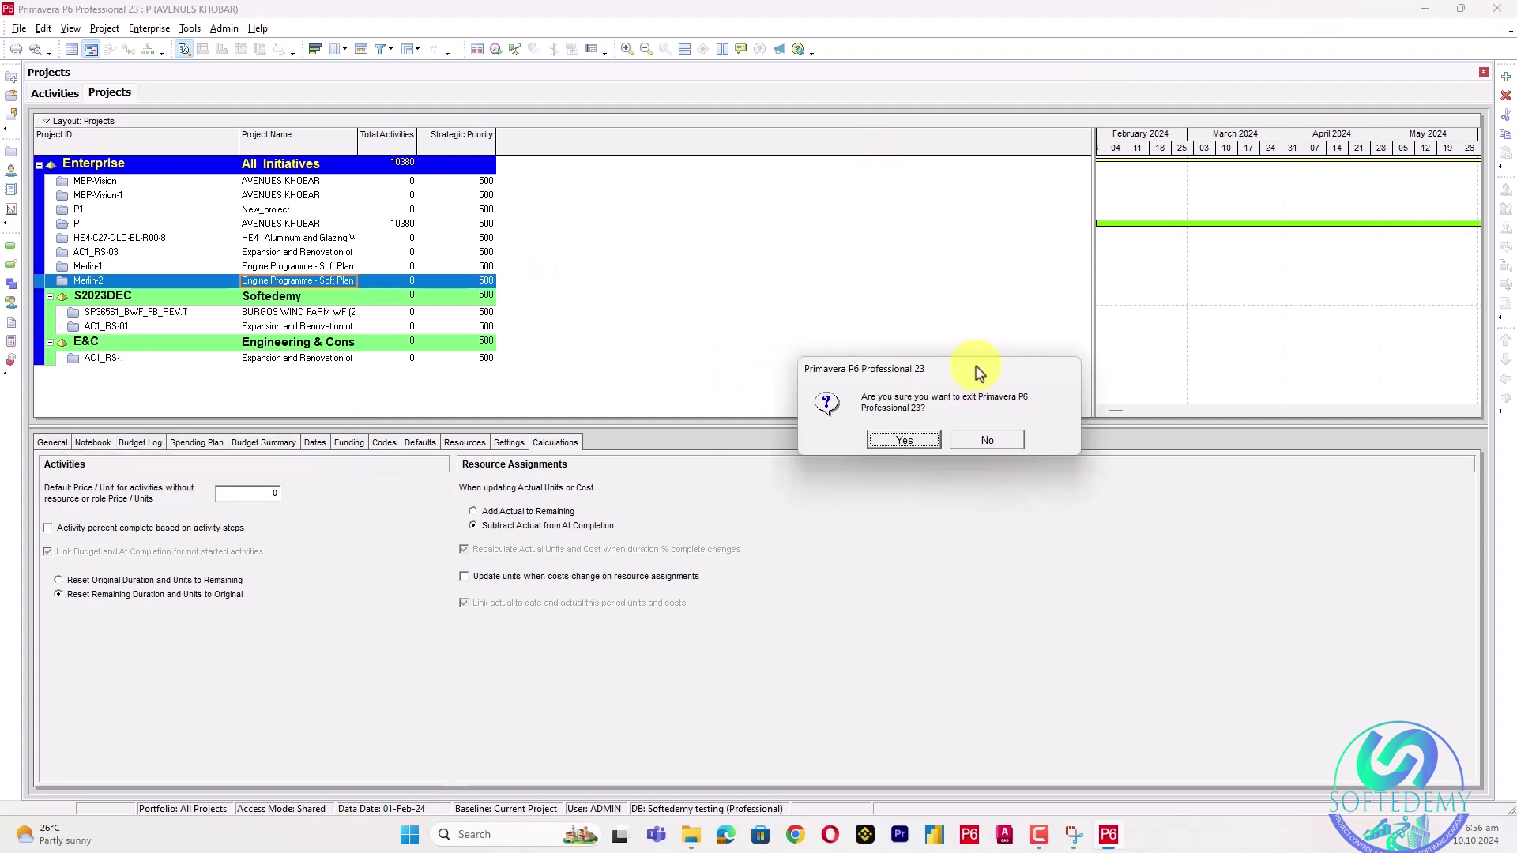
click(905, 441)
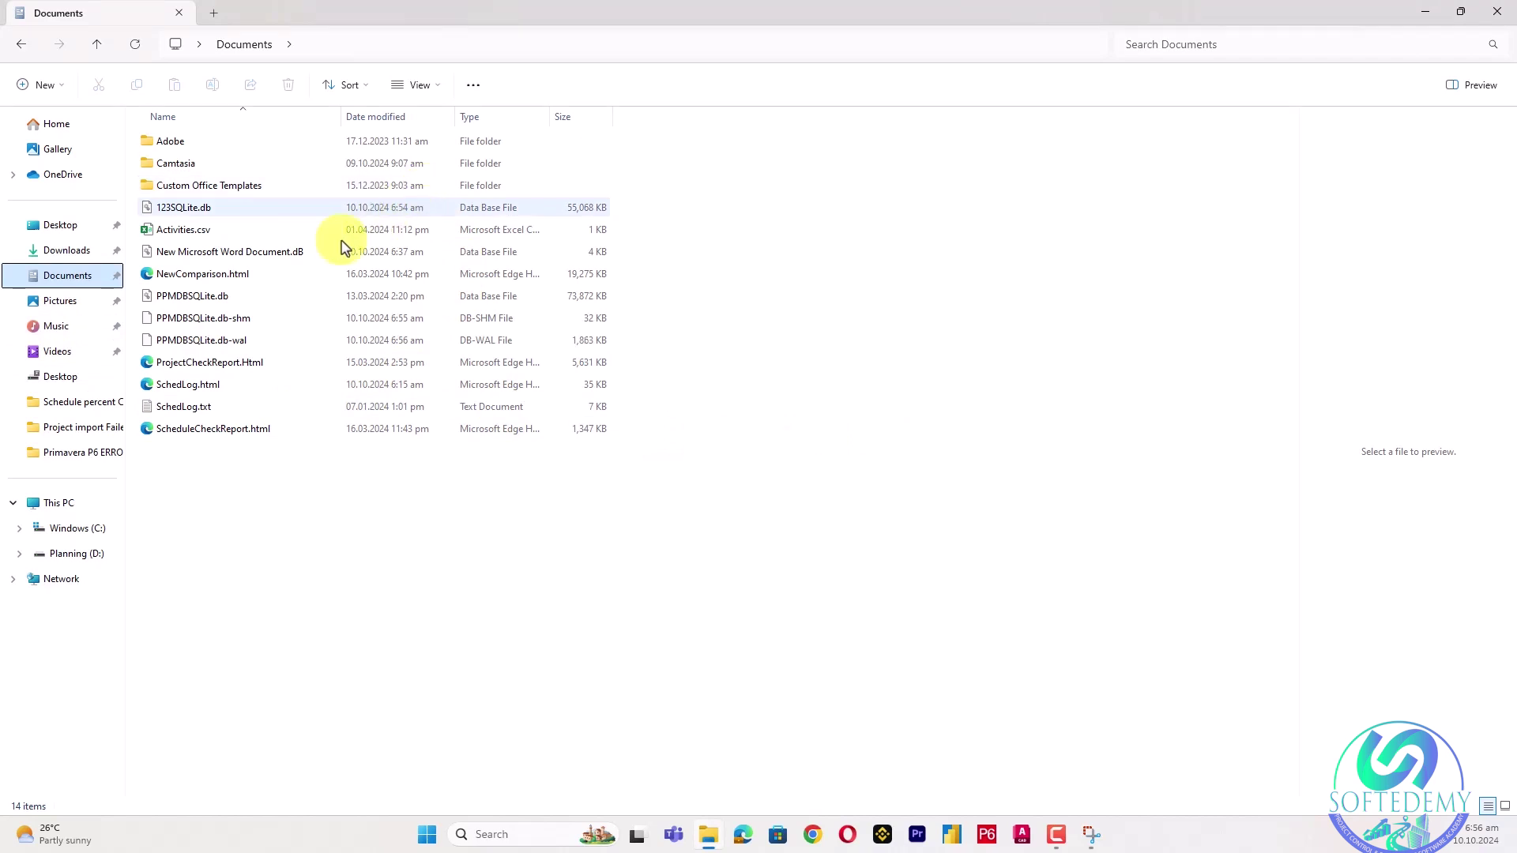
click(195, 298)
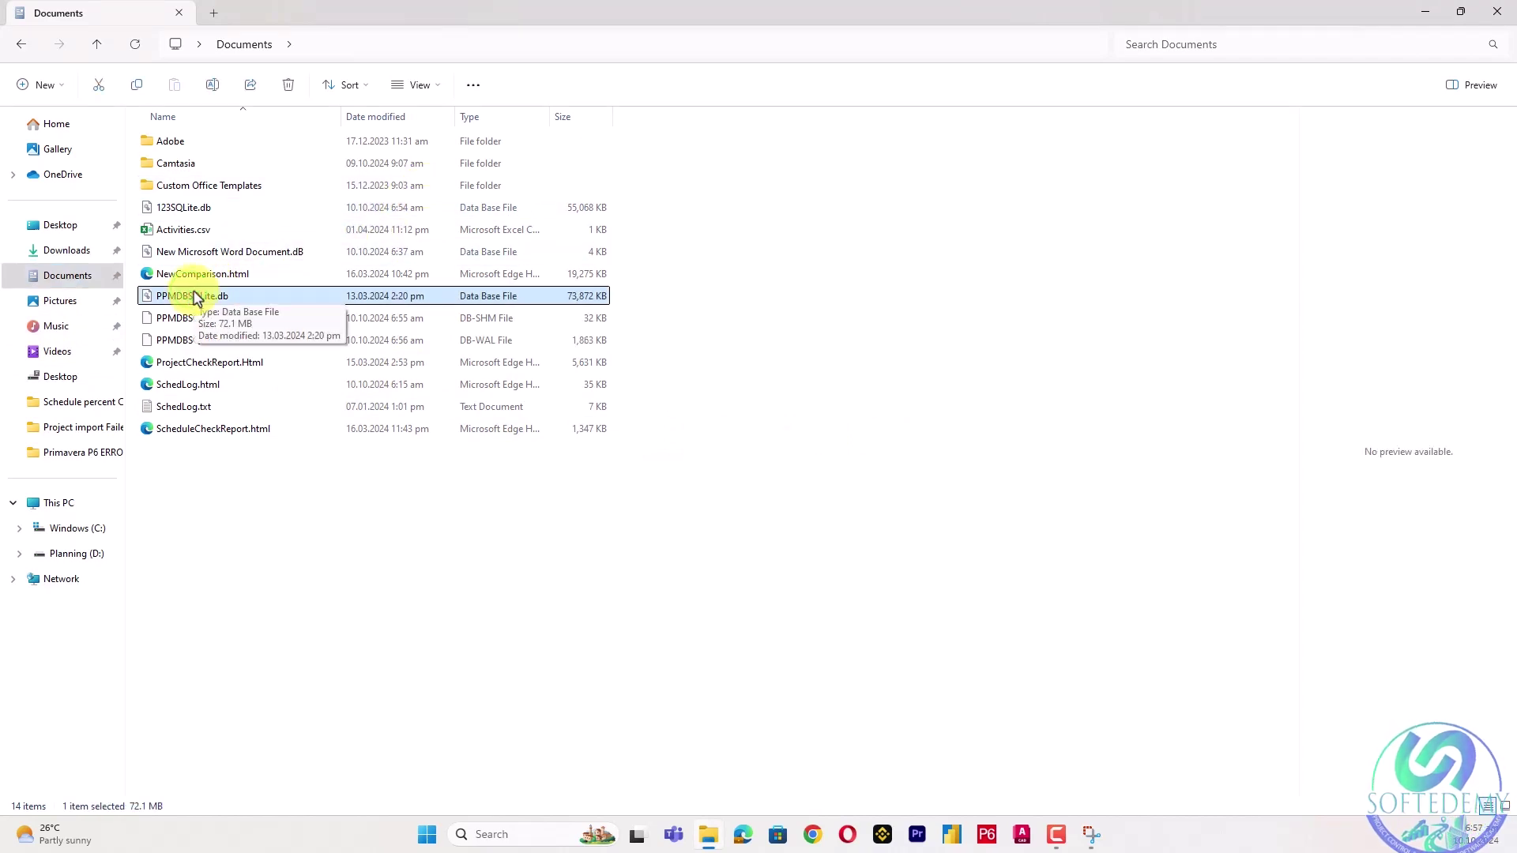